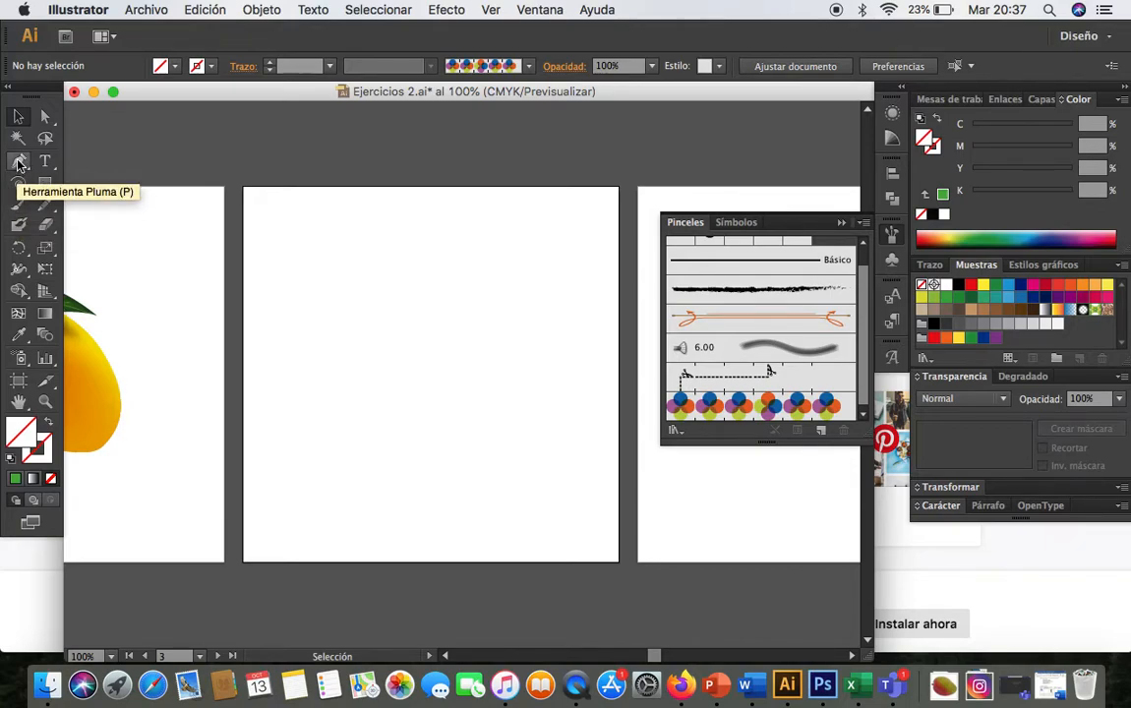
# Step: Draw a straight horizontal path with the Pen tool across the upper part of the empty middle artboard
pyautogui.click(17, 162)
pyautogui.click(270, 246)
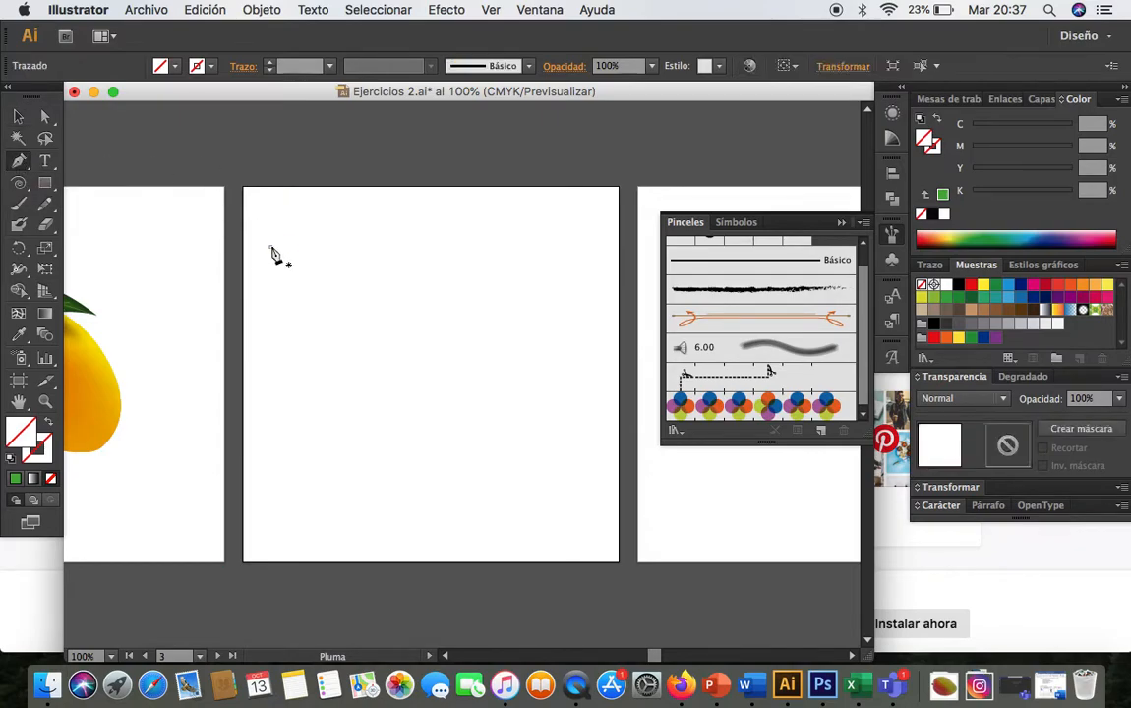
pyautogui.click(557, 246)
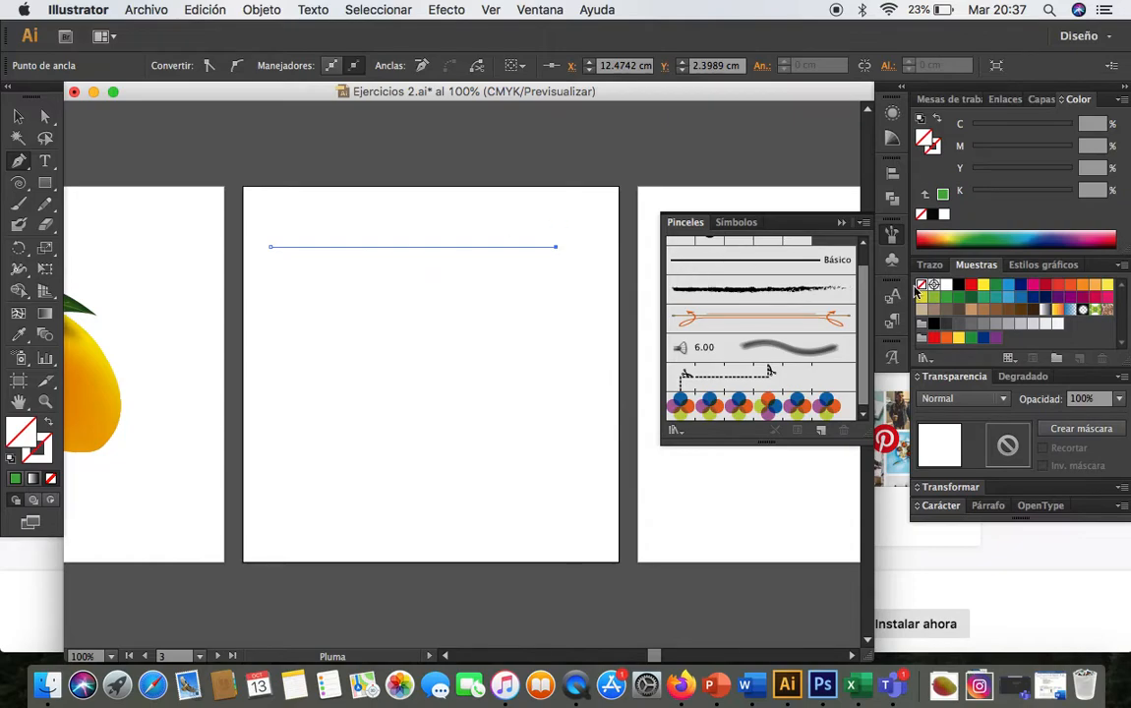
pyautogui.click(934, 269)
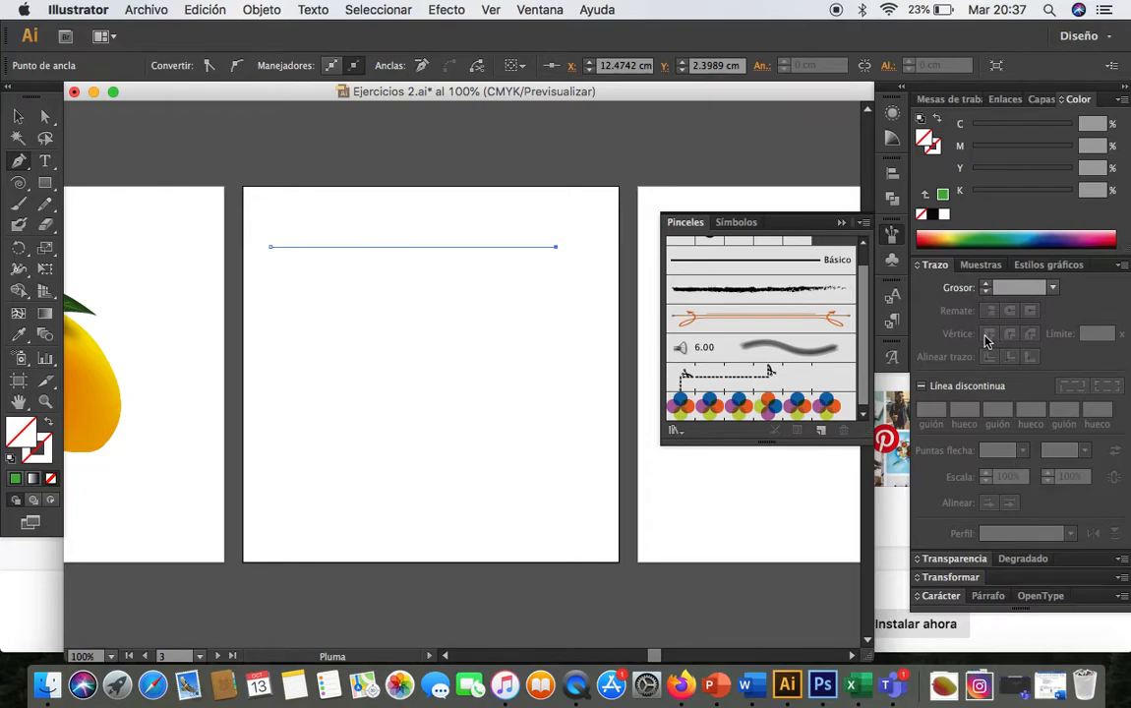
pyautogui.click(18, 116)
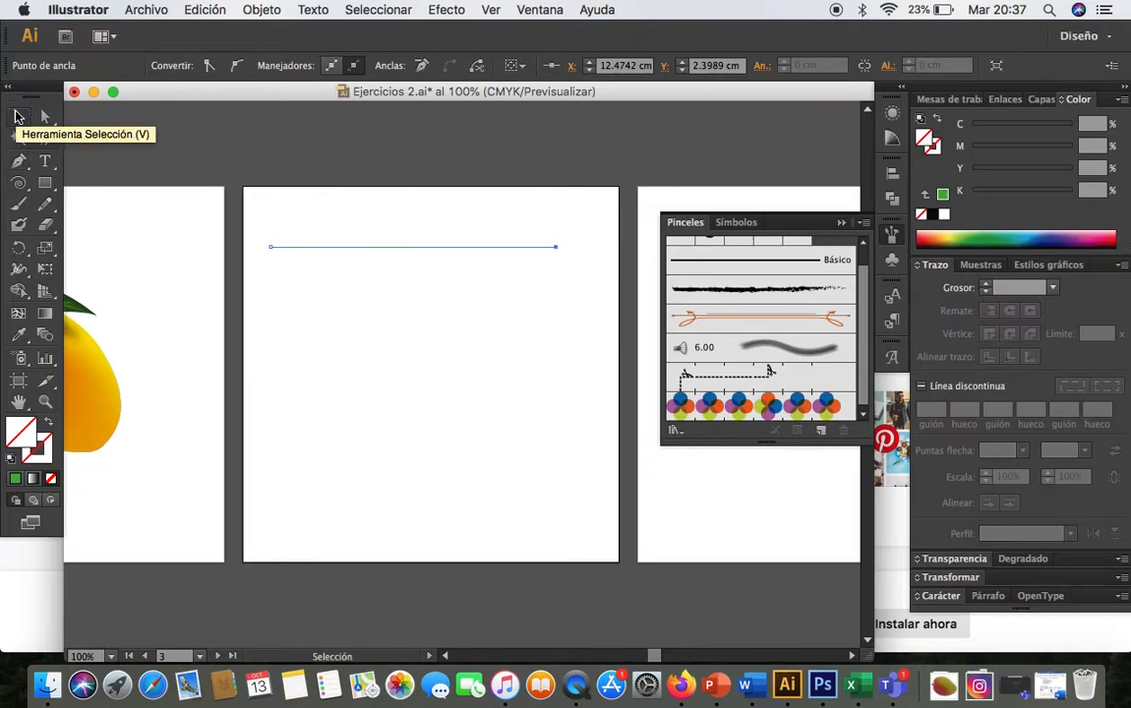
# Step: Try the Carboncillo - Desvanecer, orange double-arrow, Fregar and dashed cut-line brushes on the path
pyautogui.click(891, 236)
pyautogui.click(891, 236)
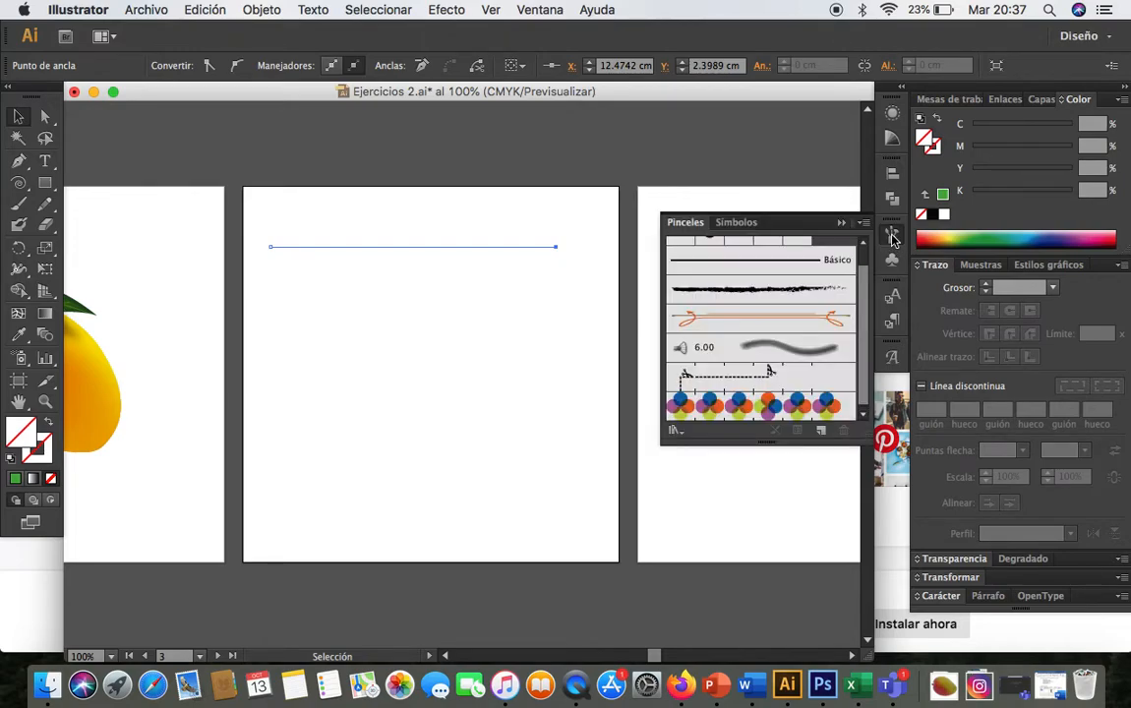
pyautogui.scroll(1, 809, 372)
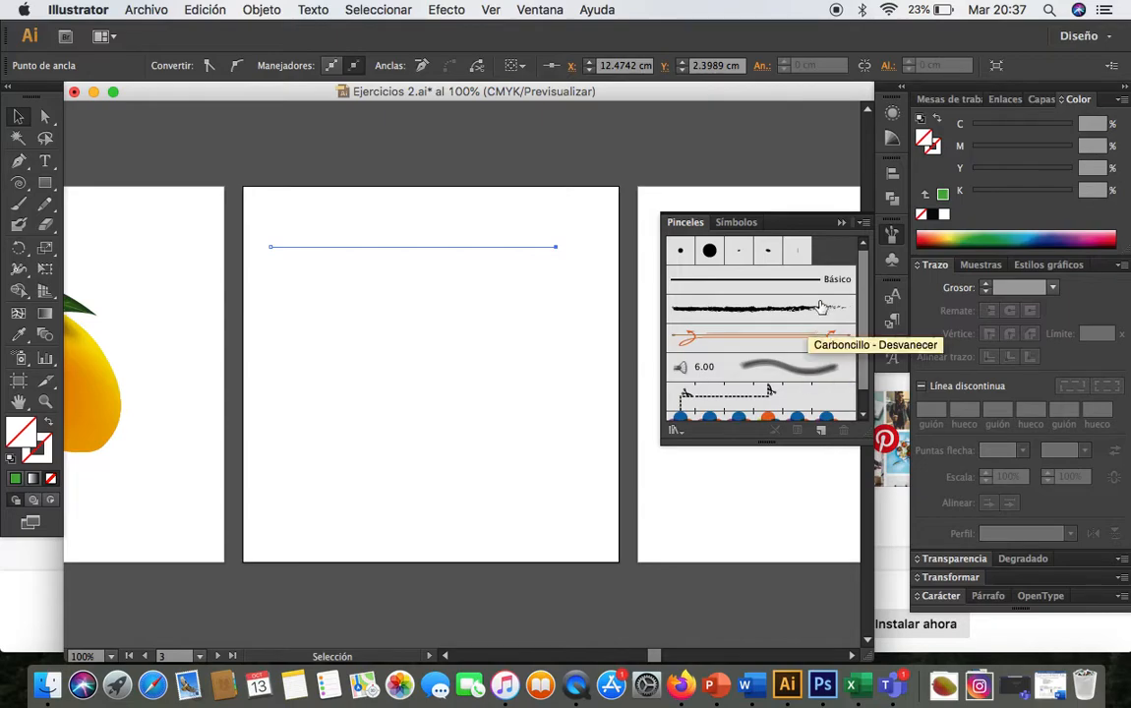
pyautogui.click(764, 311)
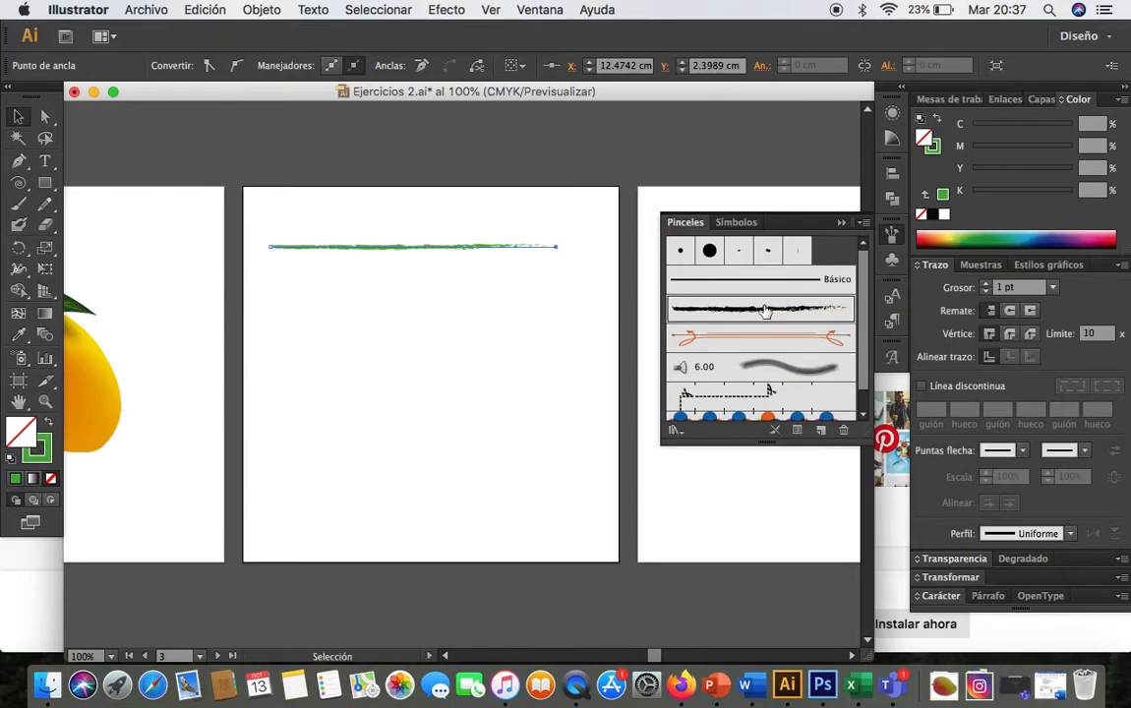
pyautogui.press('super+plus')
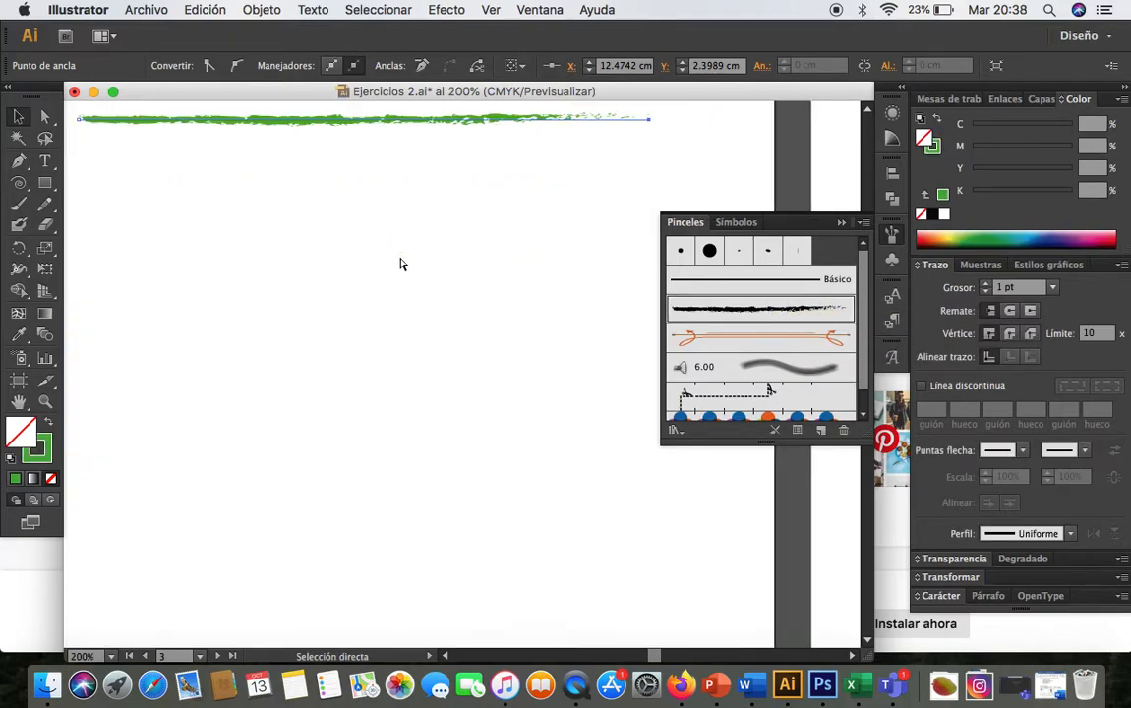
pyautogui.scroll(5, 401, 264)
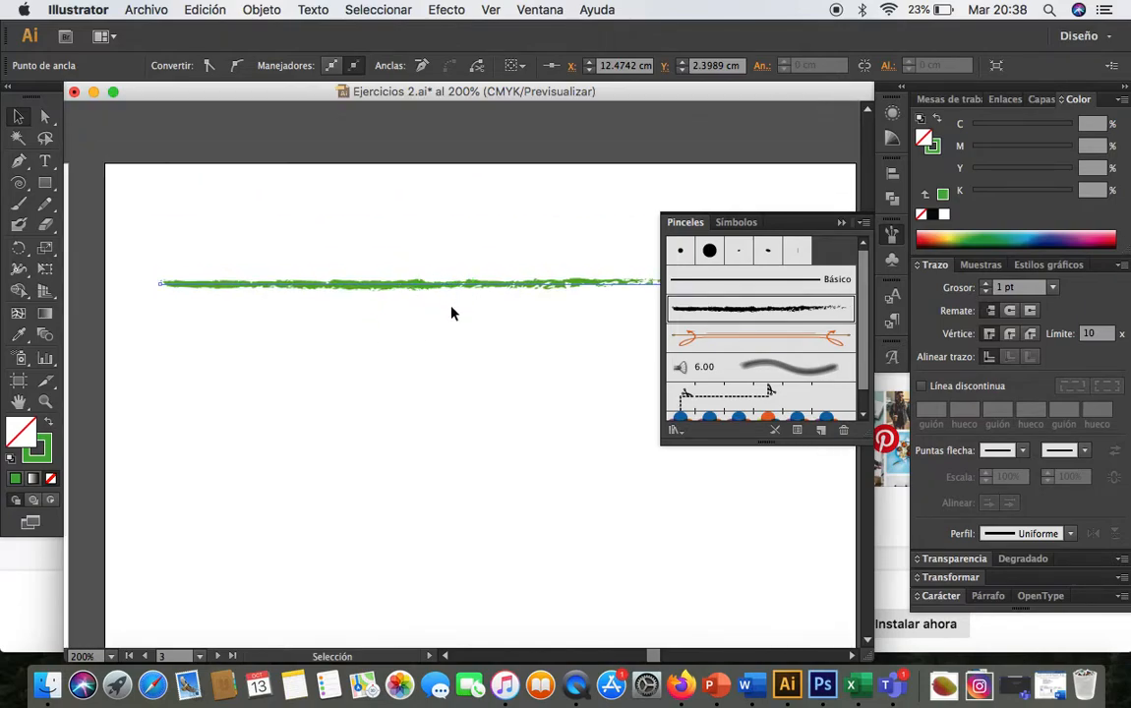
pyautogui.click(757, 344)
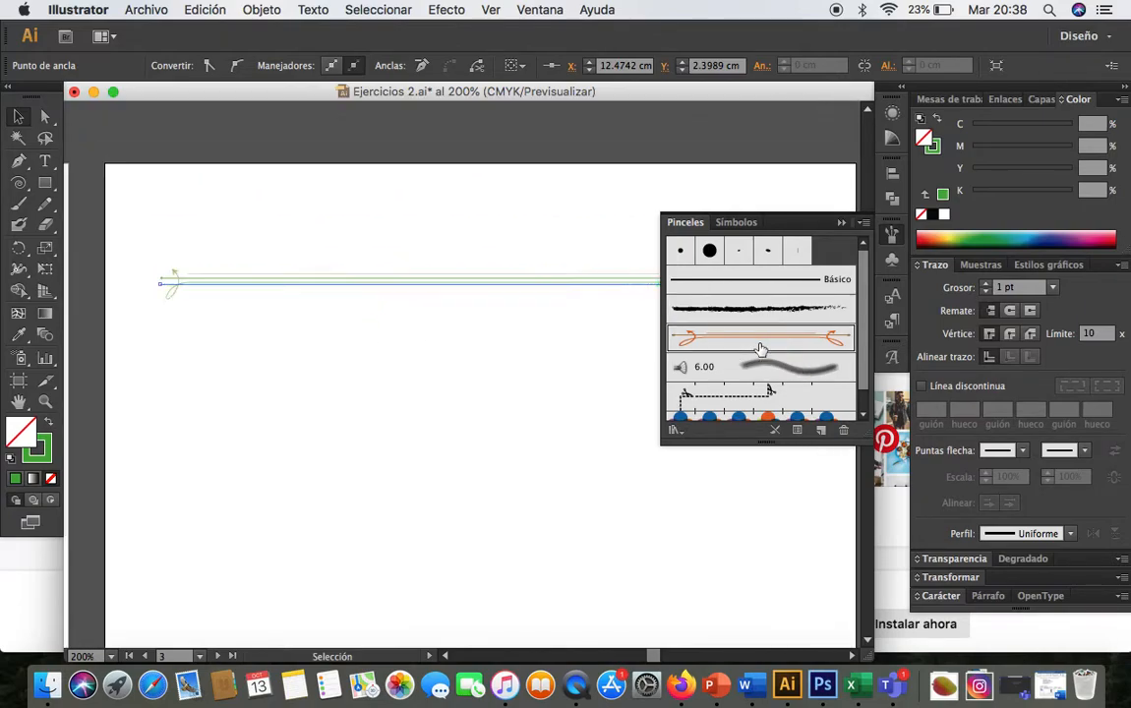
pyautogui.click(753, 371)
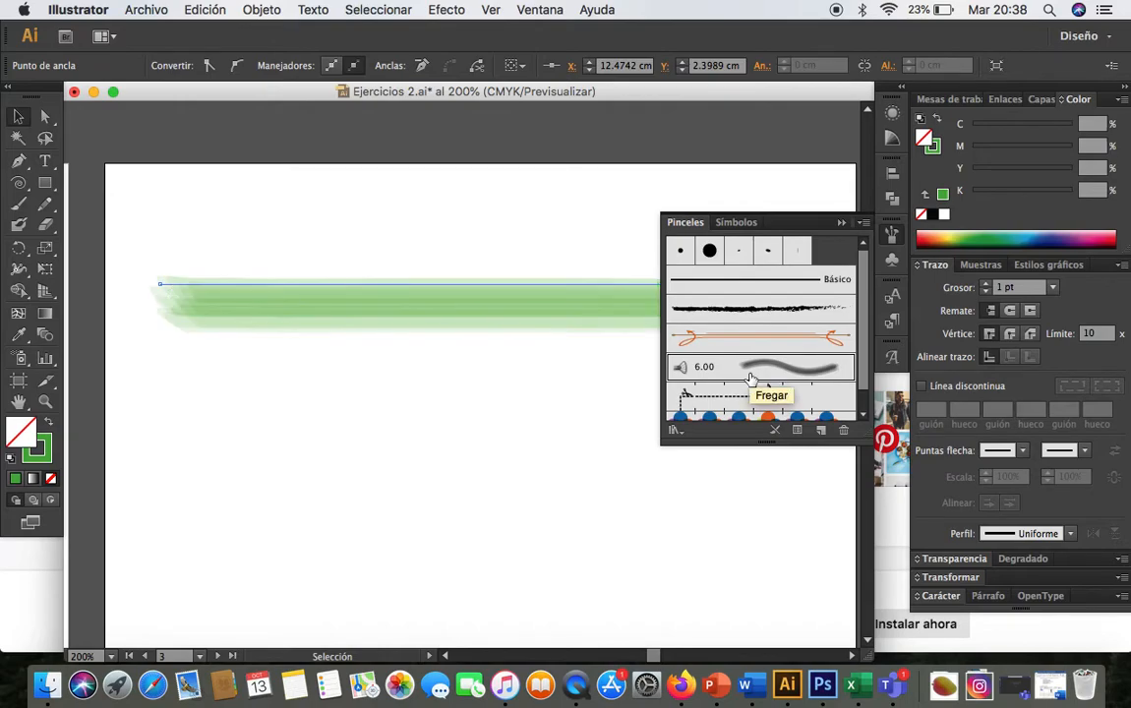
pyautogui.click(740, 404)
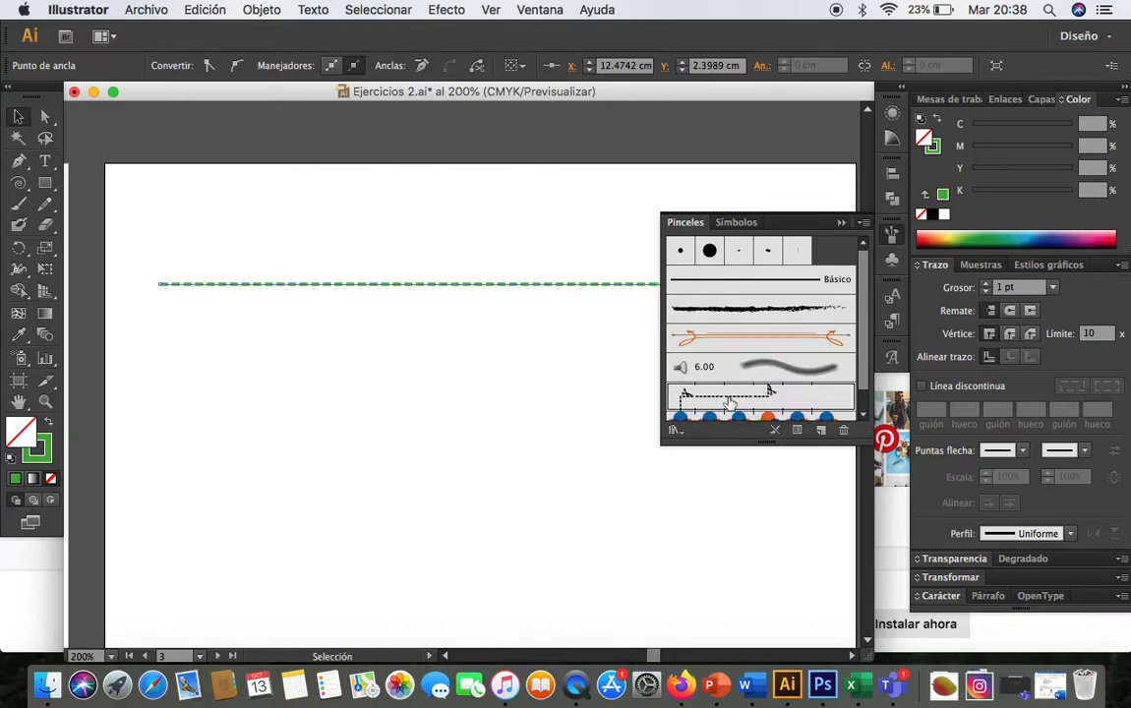
pyautogui.scroll(-1, 725, 393)
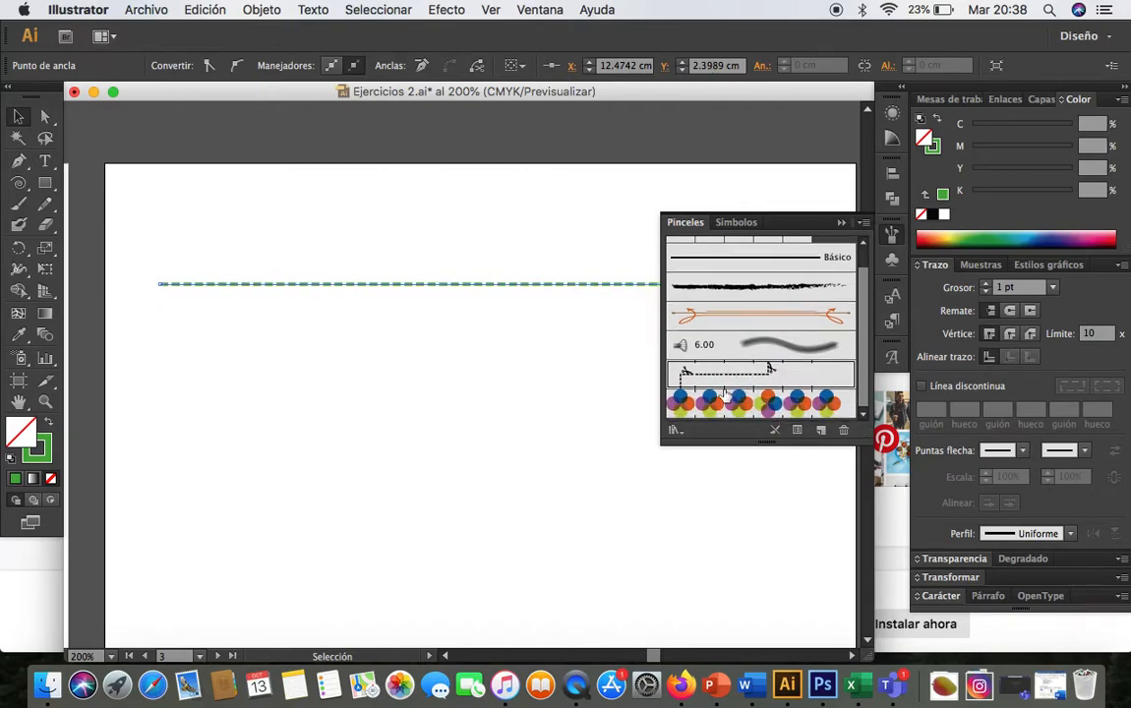
# Step: Open the Artístico_Caligráfico brush library and look through its calligraphic brushes
pyautogui.click(675, 430)
pyautogui.moveTo(720, 473)
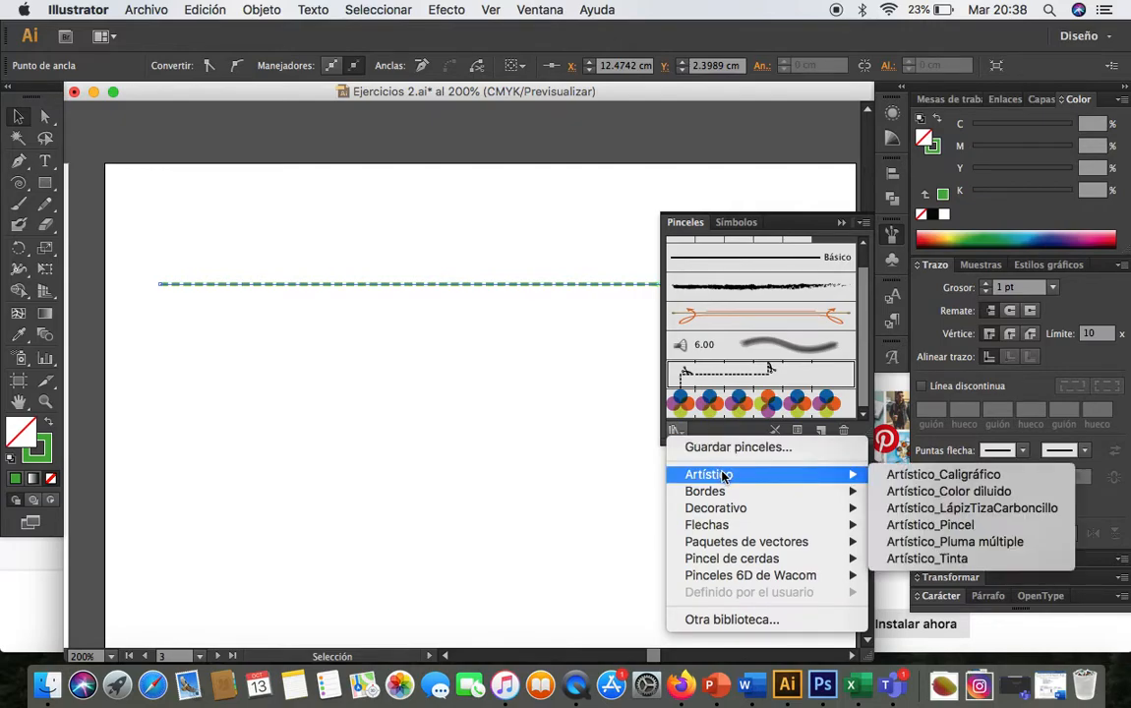
pyautogui.click(959, 479)
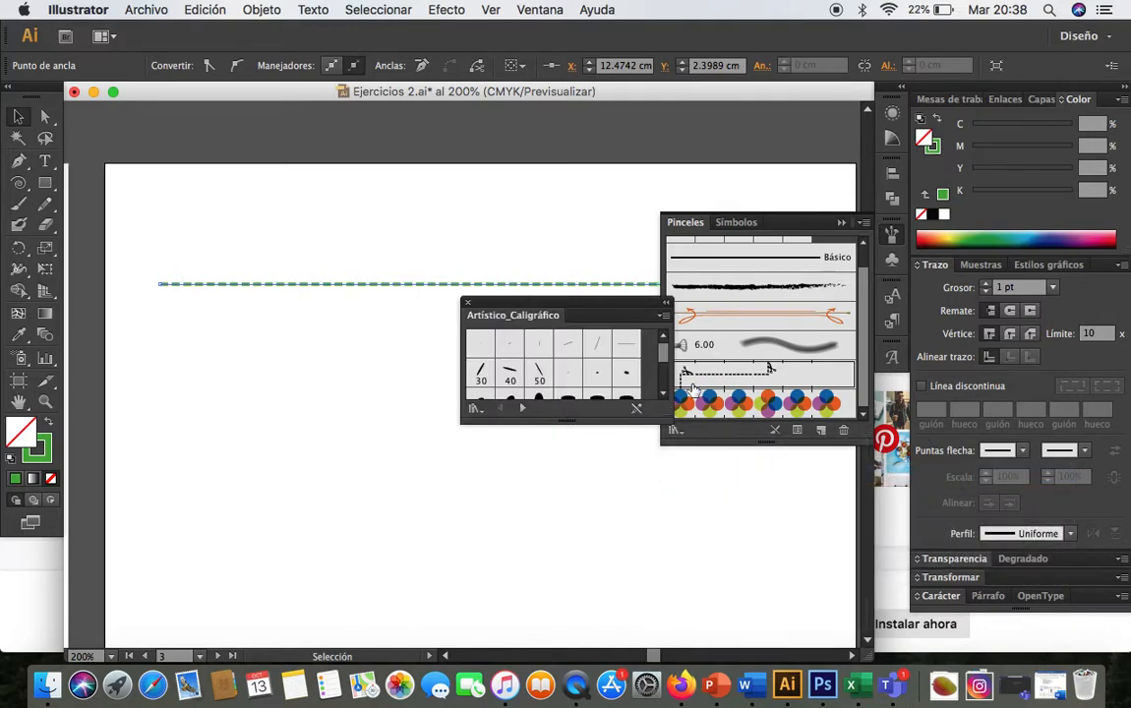
pyautogui.scroll(-3, 593, 378)
pyautogui.scroll(3, 593, 374)
pyautogui.scroll(-2, 593, 370)
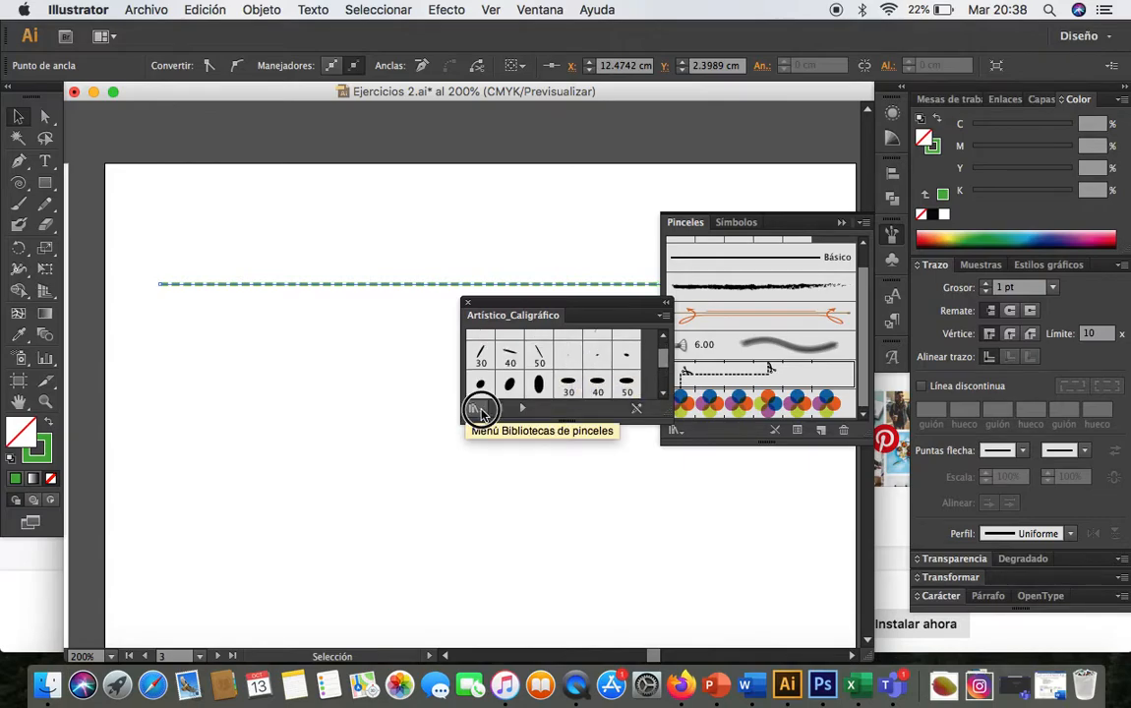
# Step: Load the Conjunto de pinceles florales y de espiral elegante library and apply its first ornamental line brush to the path
pyautogui.click(476, 409)
pyautogui.moveTo(596, 462)
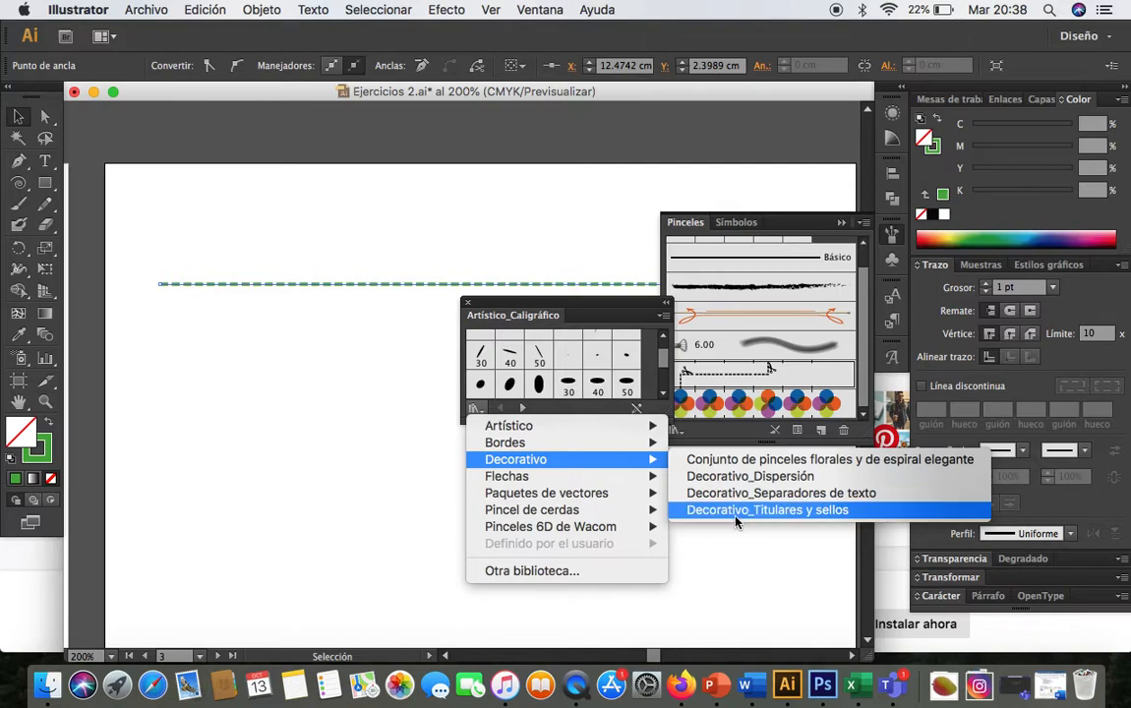
pyautogui.click(752, 464)
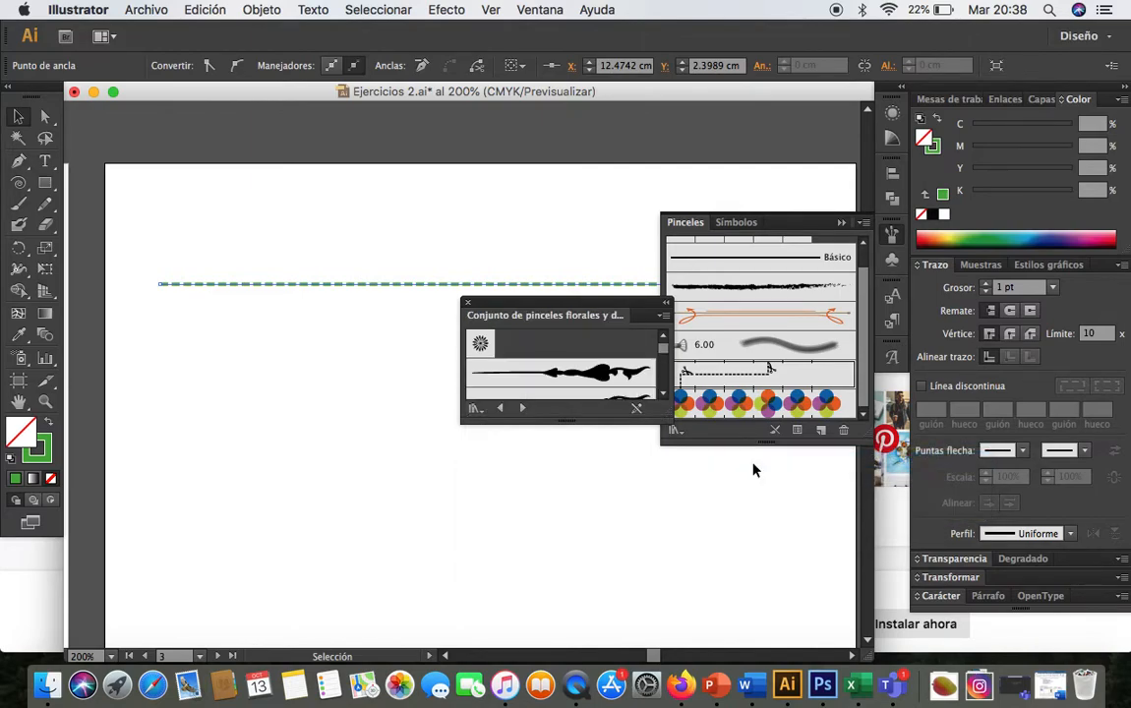
pyautogui.scroll(-3, 624, 383)
pyautogui.click(611, 376)
pyautogui.hscroll(3, 537, 285)
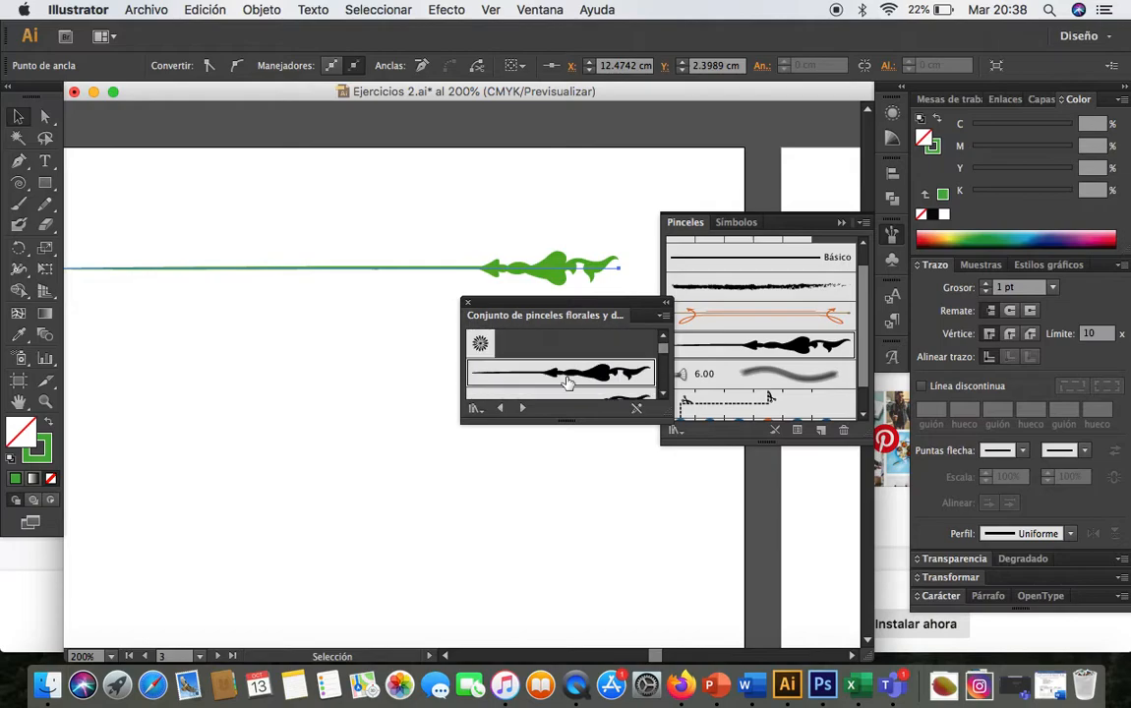
# Step: Try the Flor de lis, leaf-shaped, Medio nublado and spiky arrow-like brushes from the floral library on the path
pyautogui.scroll(-2, 521, 373)
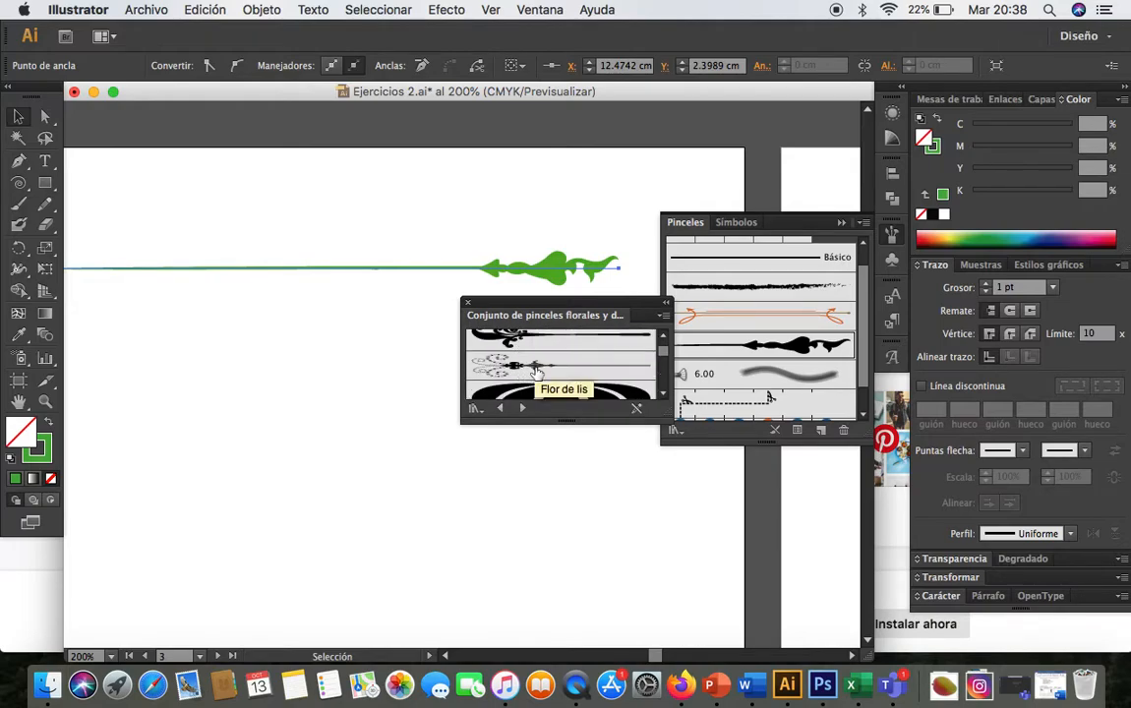
pyautogui.click(536, 370)
pyautogui.scroll(-2, 541, 366)
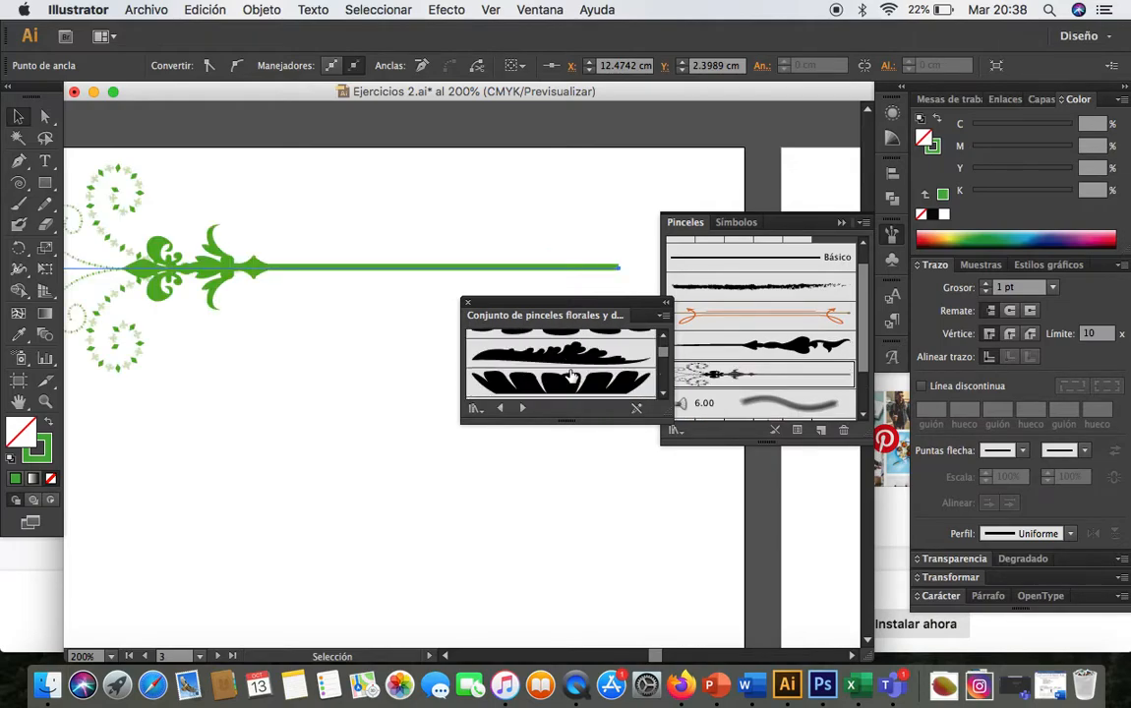
pyautogui.click(583, 362)
pyautogui.scroll(-2, 561, 369)
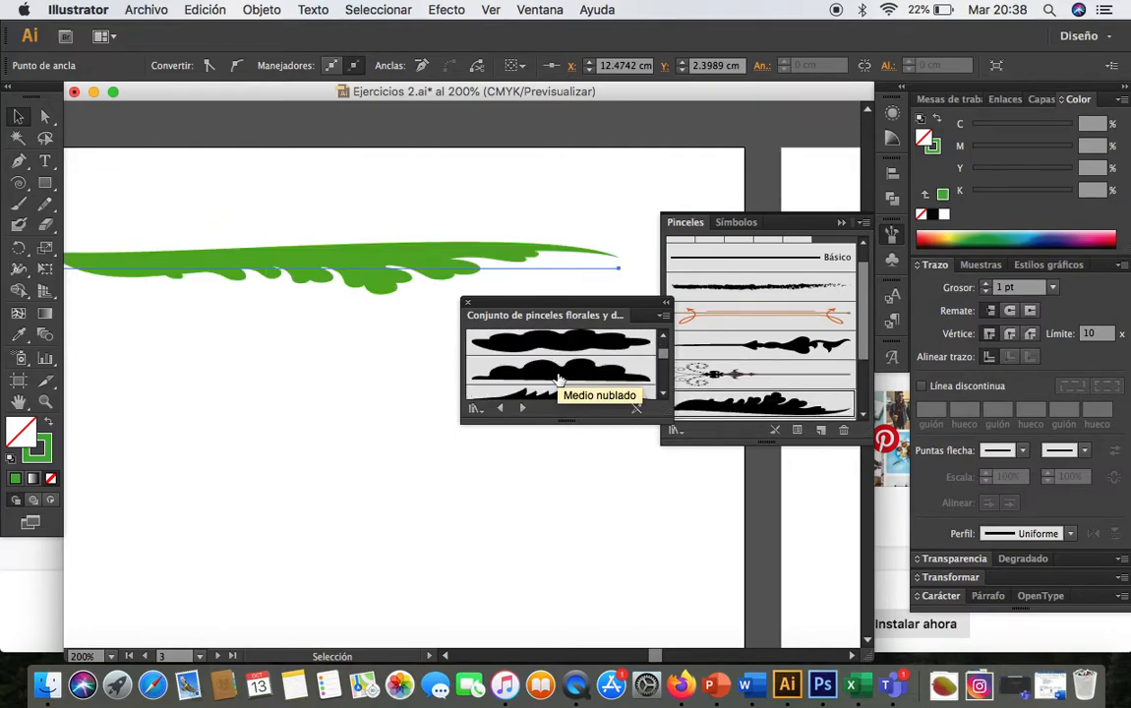
pyautogui.click(562, 371)
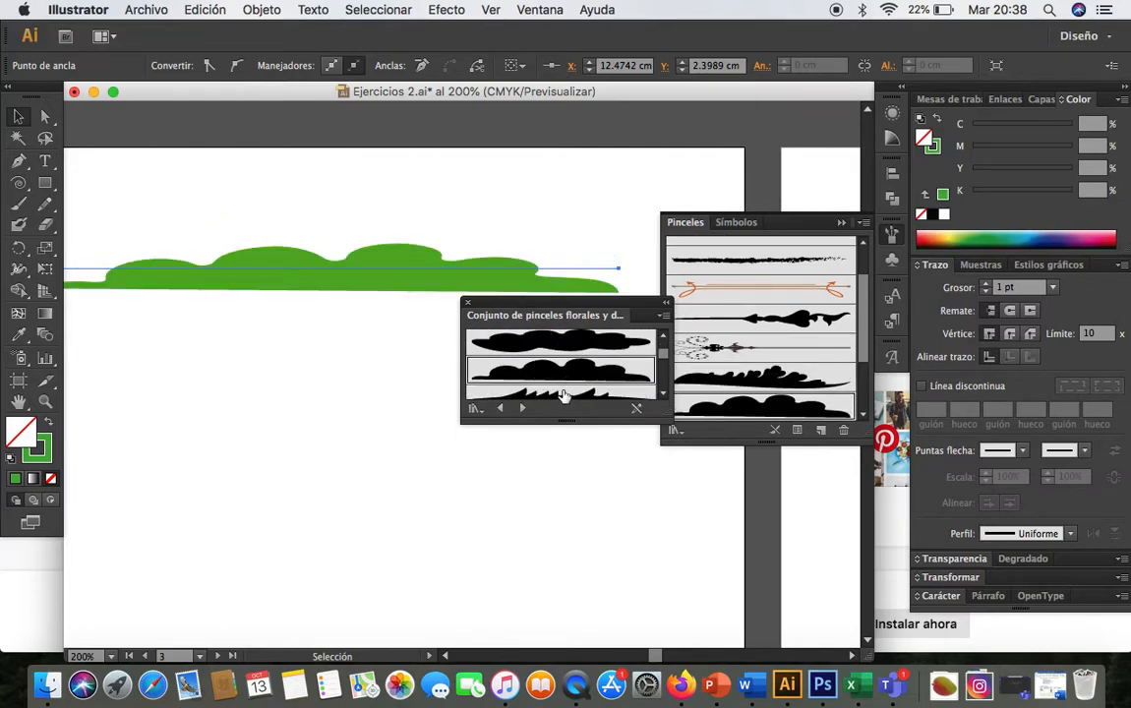
pyautogui.scroll(-3, 562, 389)
pyautogui.click(562, 346)
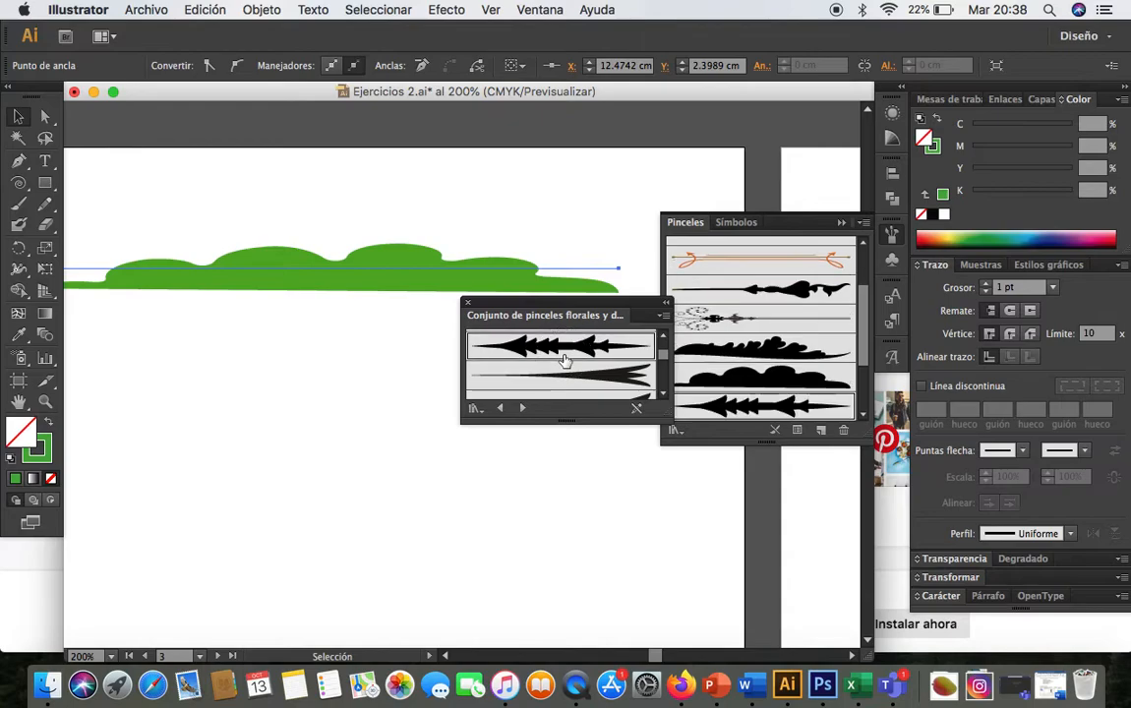
pyautogui.hscroll(-3, 452, 310)
pyautogui.scroll(2, 453, 311)
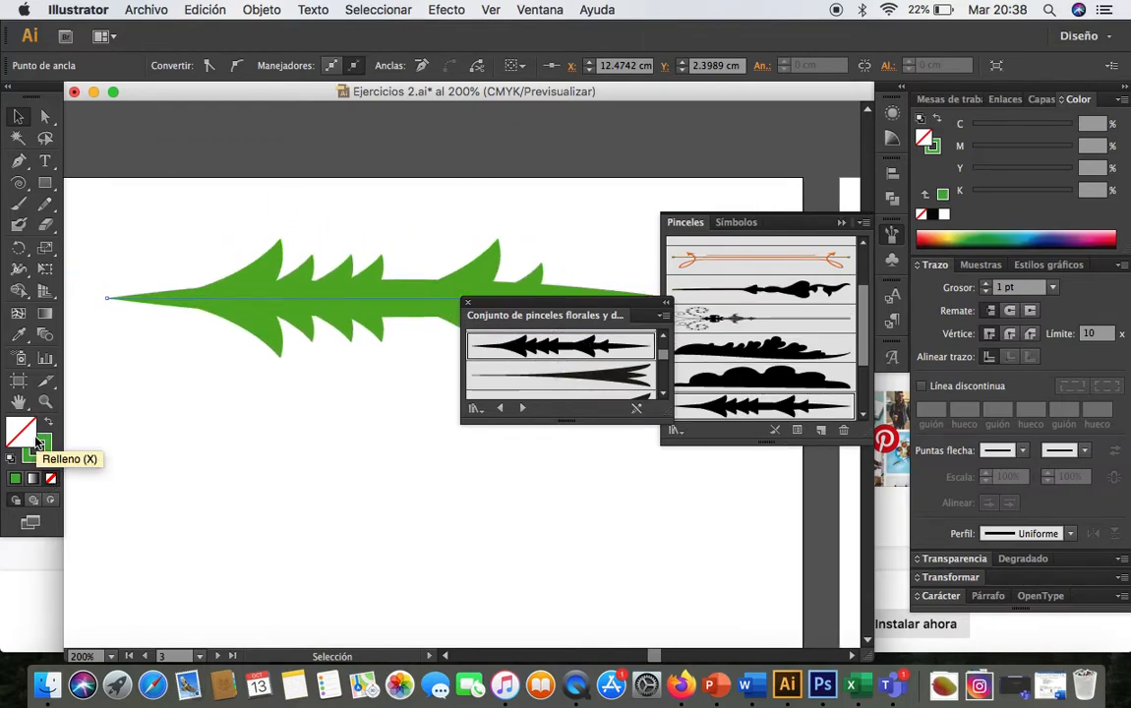
# Step: Set the cyan value of the path's stroke colour to 25% to make it yellow-green
pyautogui.click(45, 450)
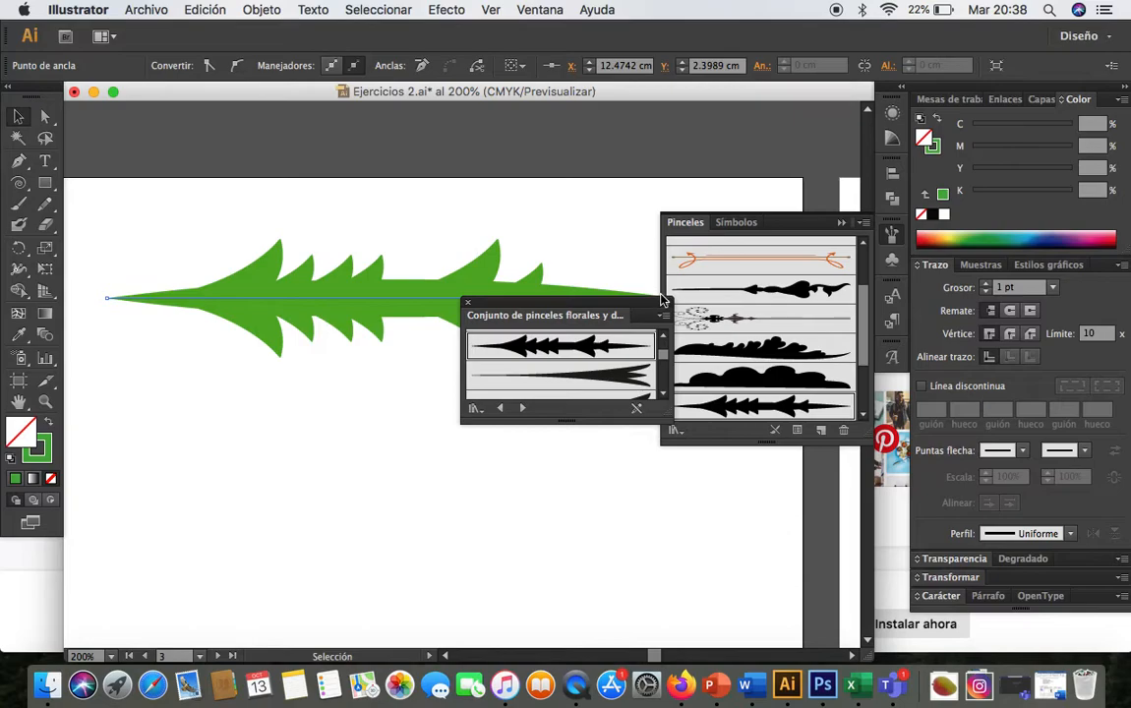
pyautogui.click(941, 145)
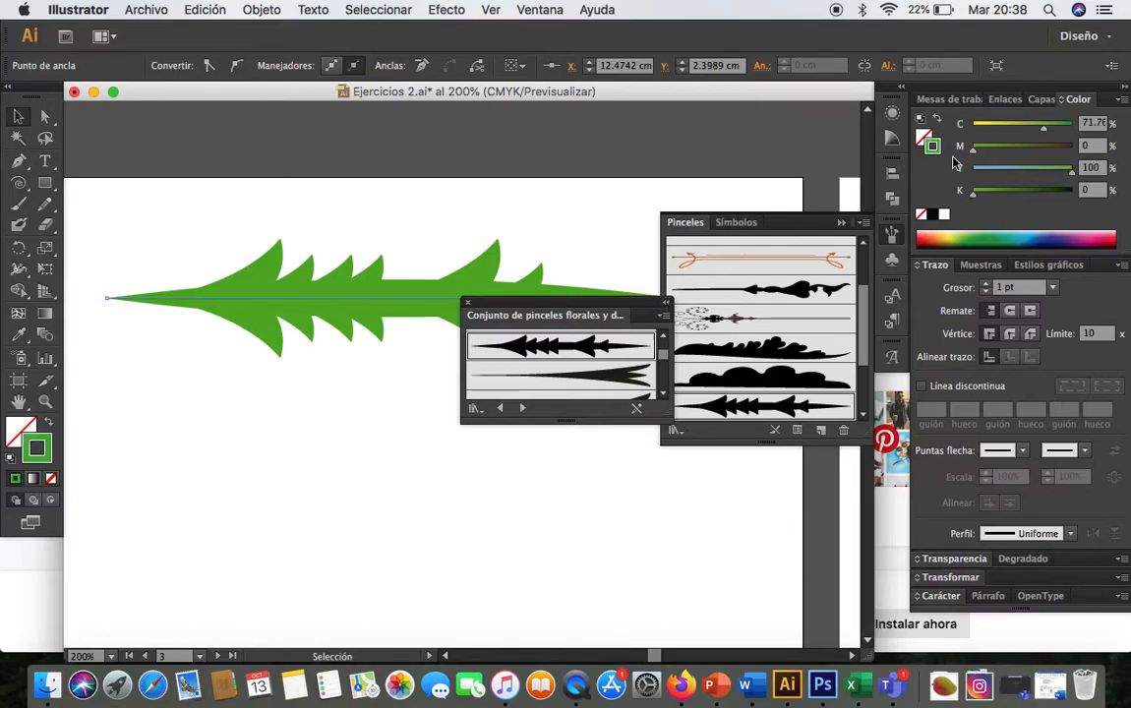
pyautogui.click(996, 126)
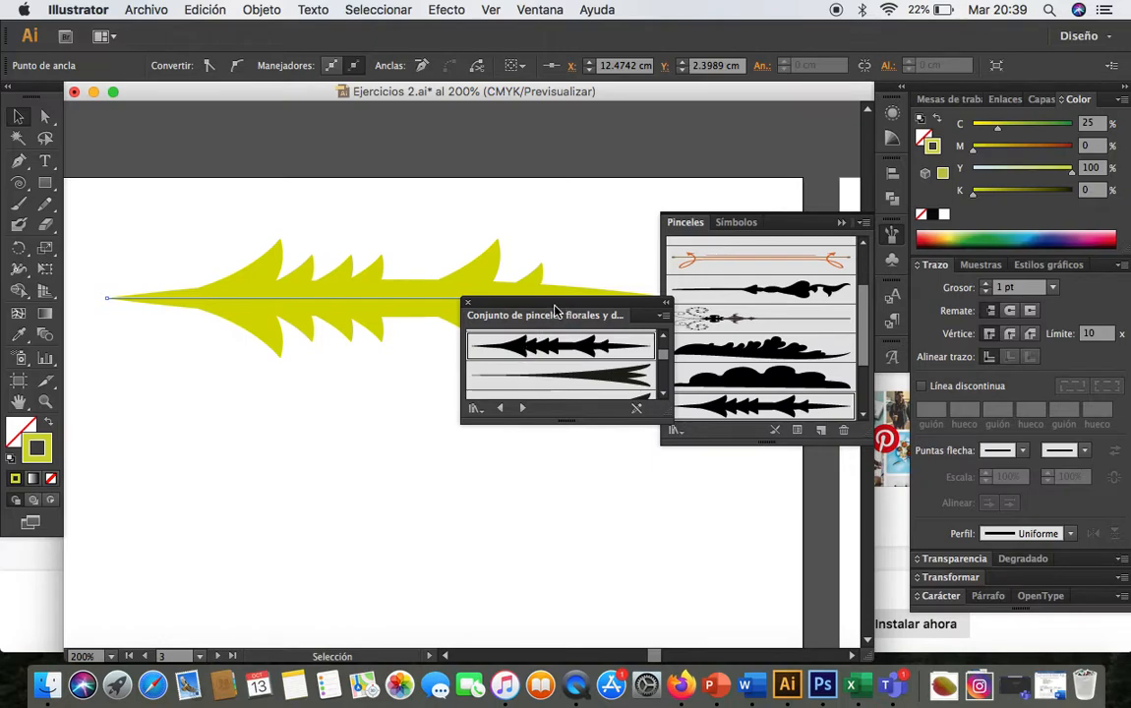
# Step: Apply the Pincel floral 4 brush from the floral library to the path after trying the neighbouring floral brush
pyautogui.moveTo(555, 311); pyautogui.dragTo(664, 290)
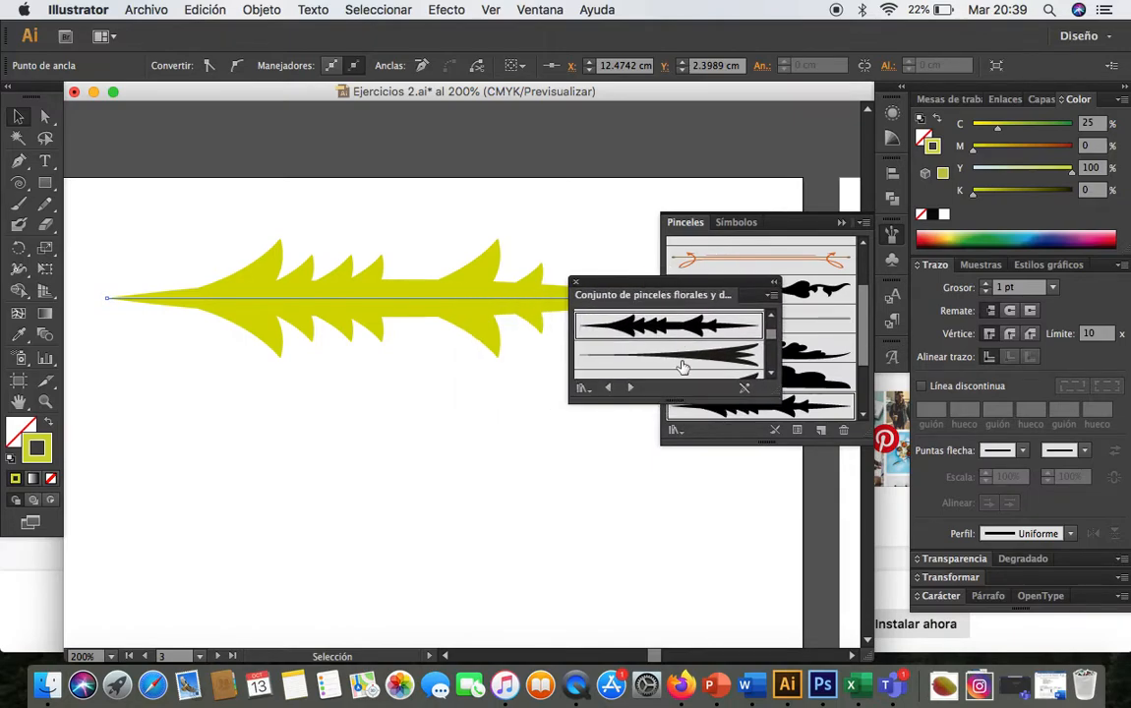
pyautogui.scroll(-5, 682, 367)
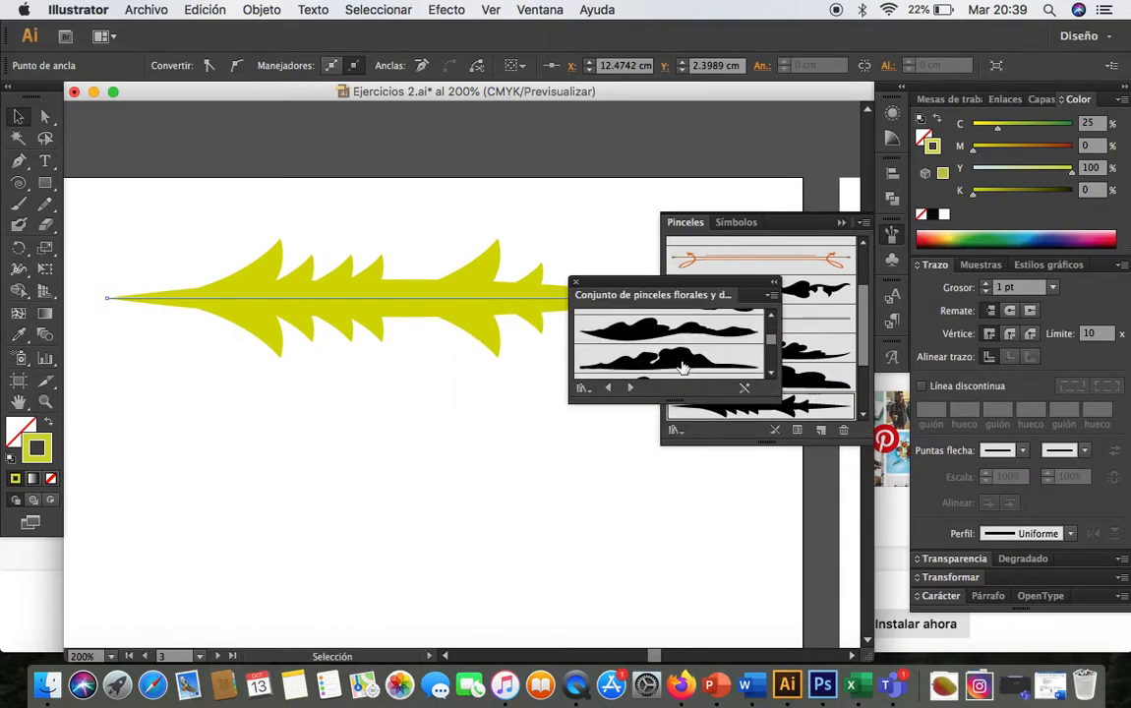
pyautogui.click(682, 360)
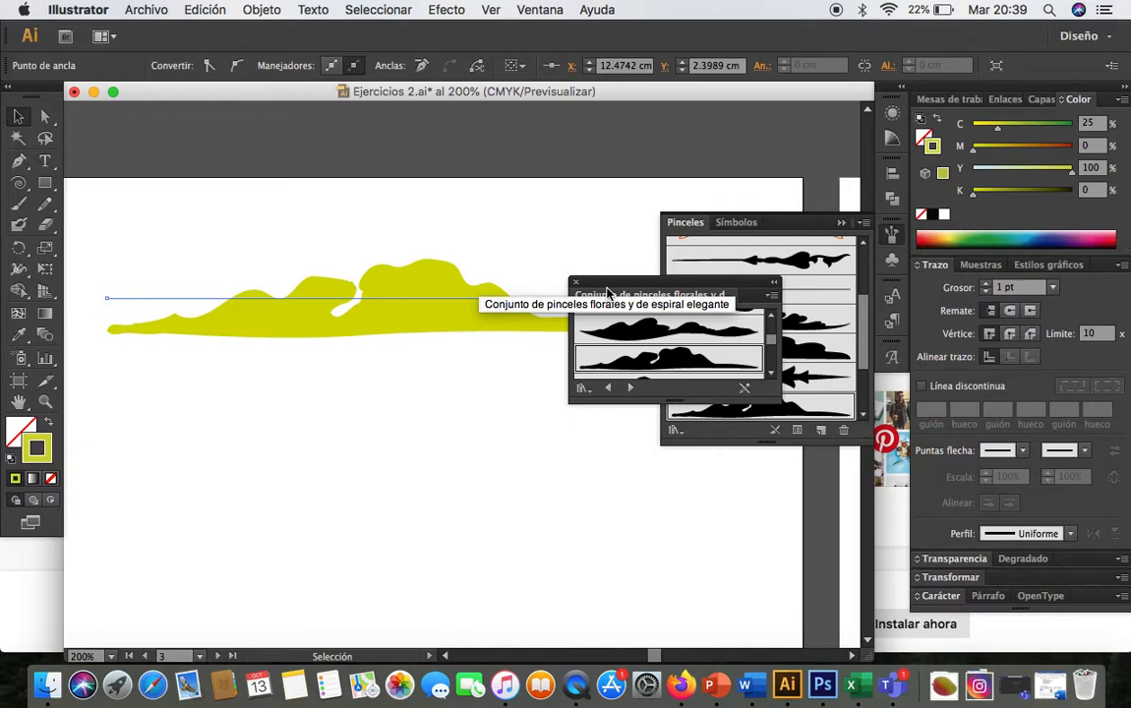
pyautogui.click(650, 337)
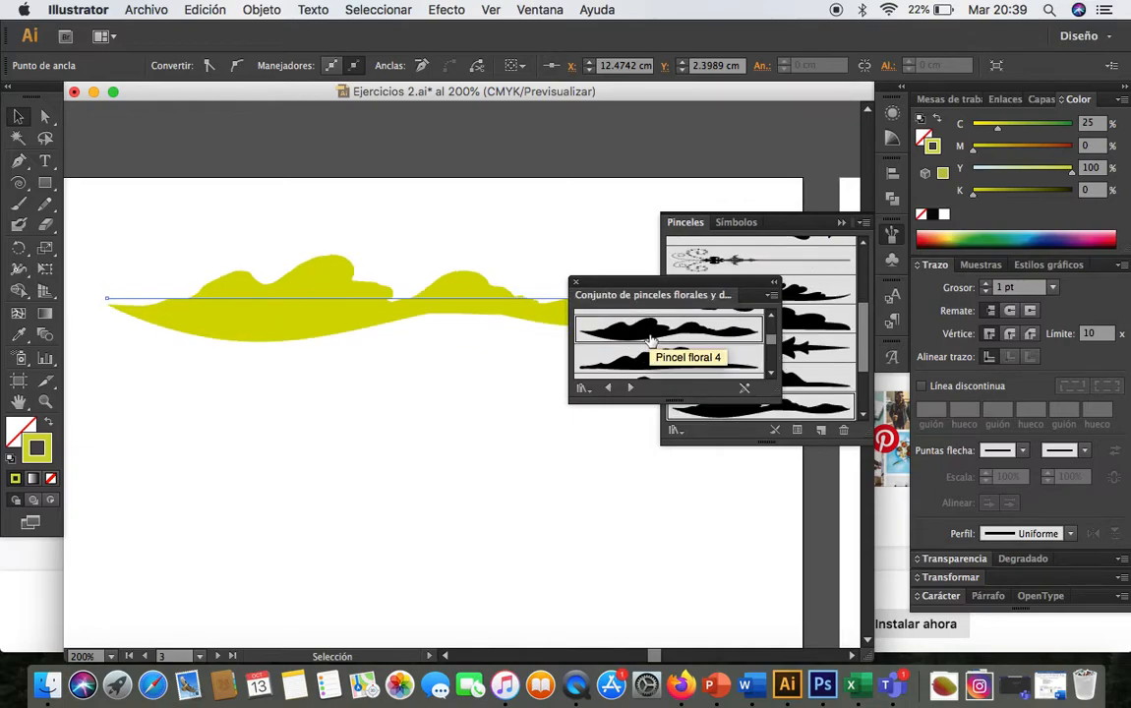
# Step: Move the floral brush library clear of the drawing and expand the appearance of the brushed path into filled outlines
pyautogui.click(598, 284)
pyautogui.moveTo(598, 284); pyautogui.dragTo(721, 177)
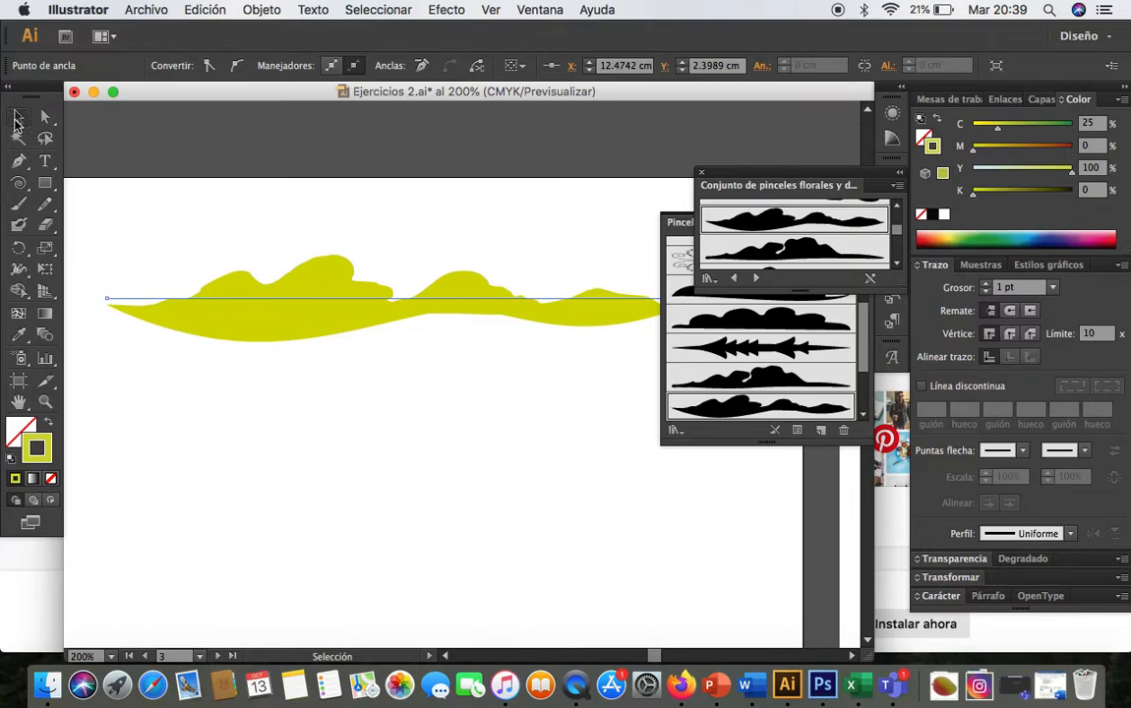
pyautogui.click(261, 9)
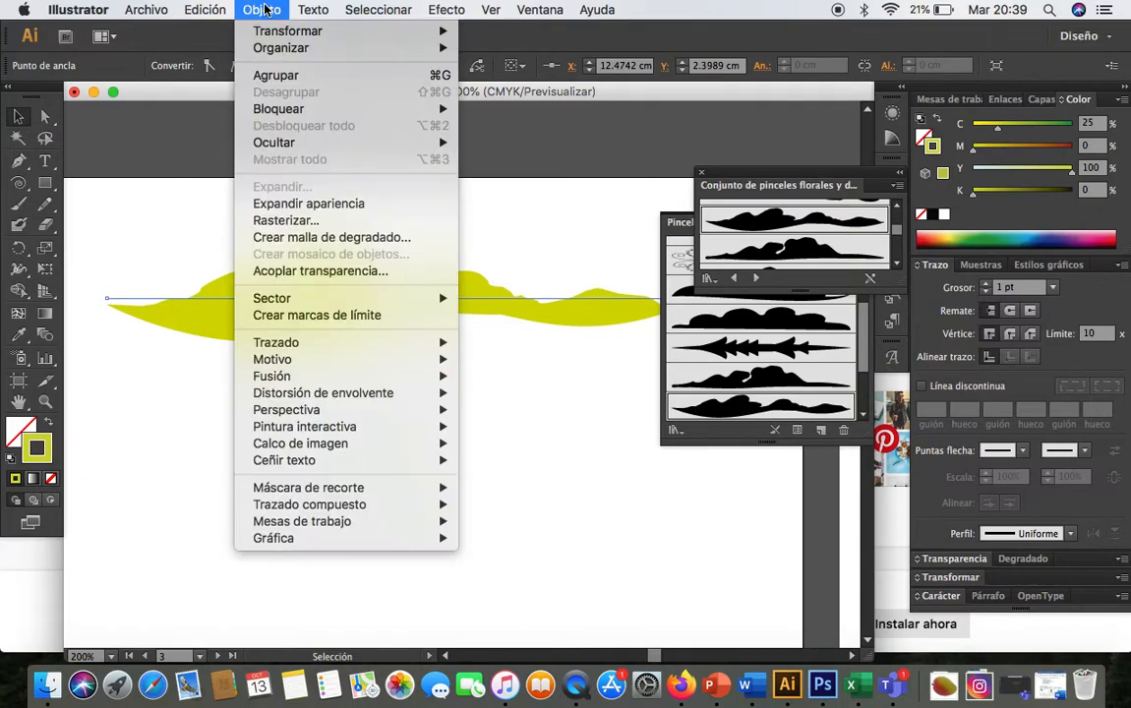
pyautogui.click(343, 204)
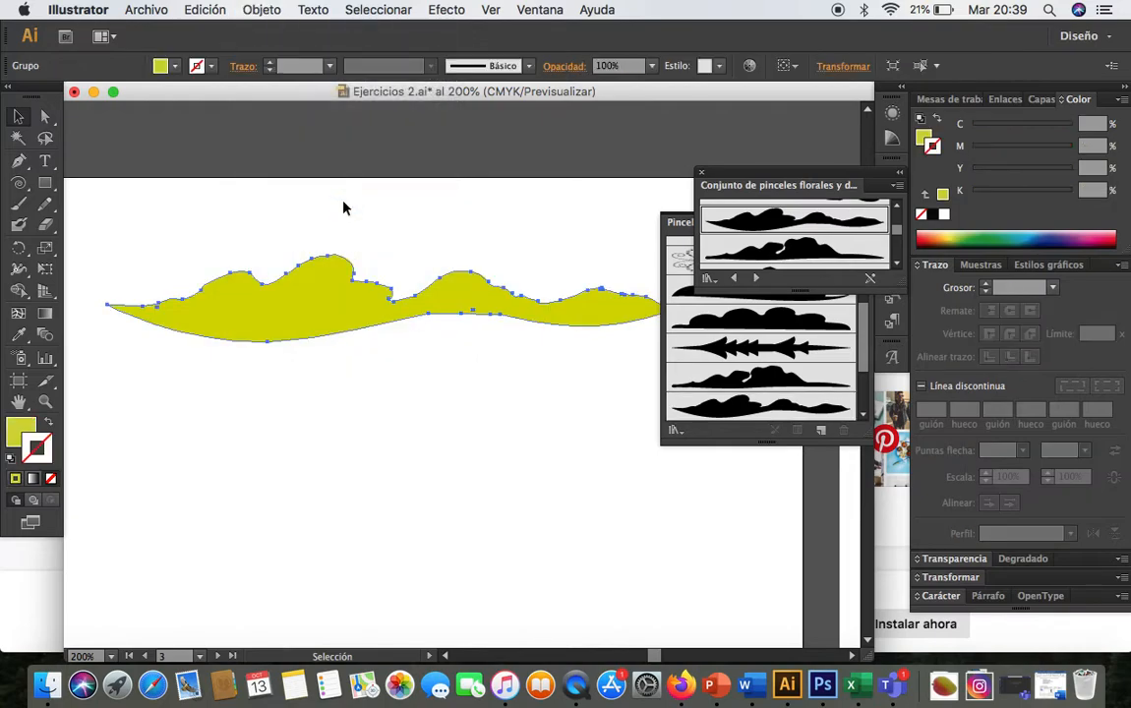
# Step: Close the floral brush library and delete the expanded yellow-green brush shape from the artboard
pyautogui.click(470, 244)
pyautogui.click(368, 309)
pyautogui.click(469, 379)
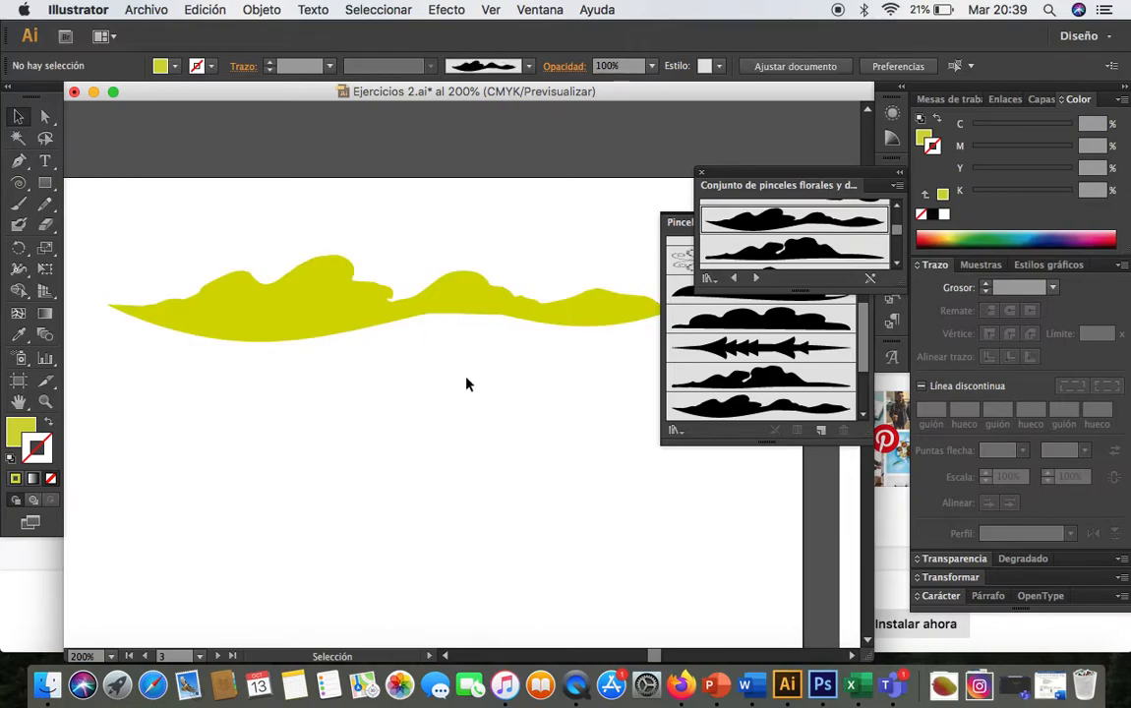
pyautogui.click(503, 308)
pyautogui.hscroll(2, 504, 308)
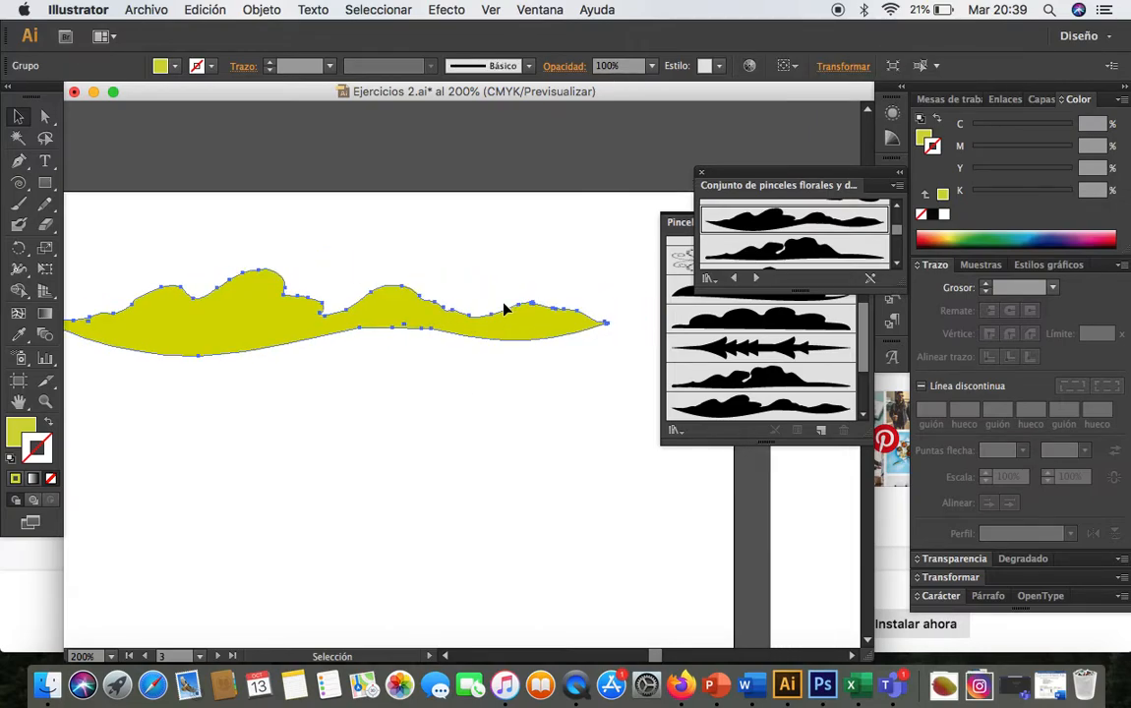
pyautogui.hscroll(-4, 503, 309)
pyautogui.scroll(-1, 503, 308)
pyautogui.hscroll(3, 503, 309)
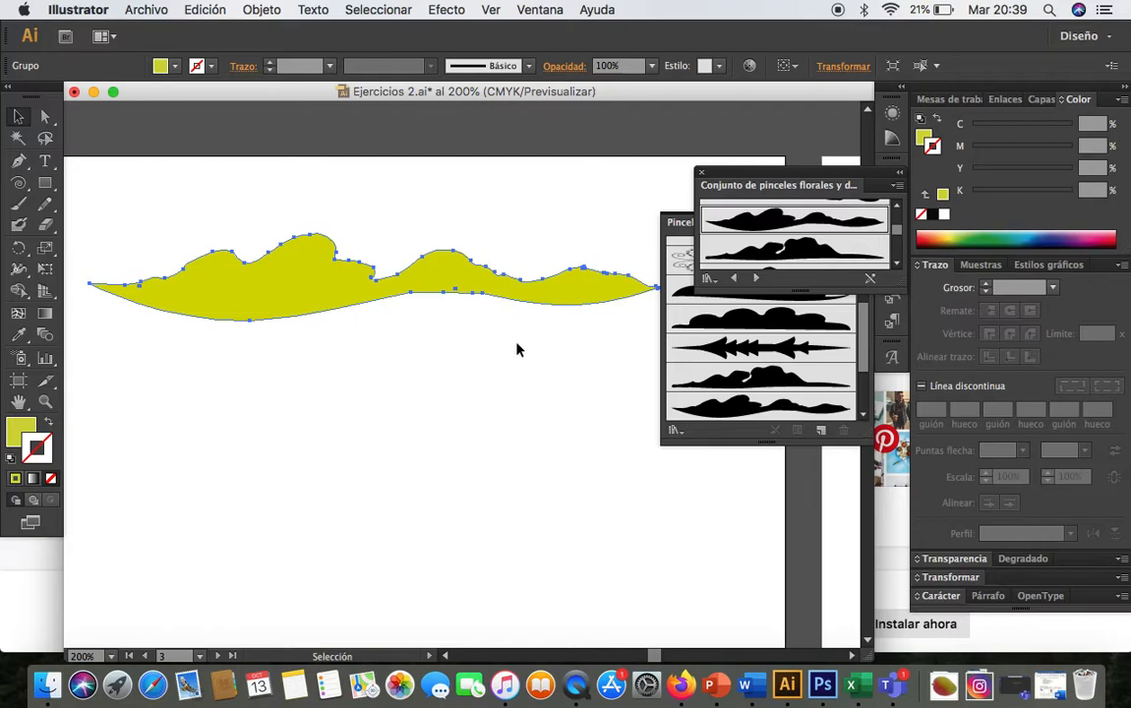
pyautogui.scroll(1, 517, 352)
pyautogui.hscroll(-2, 520, 356)
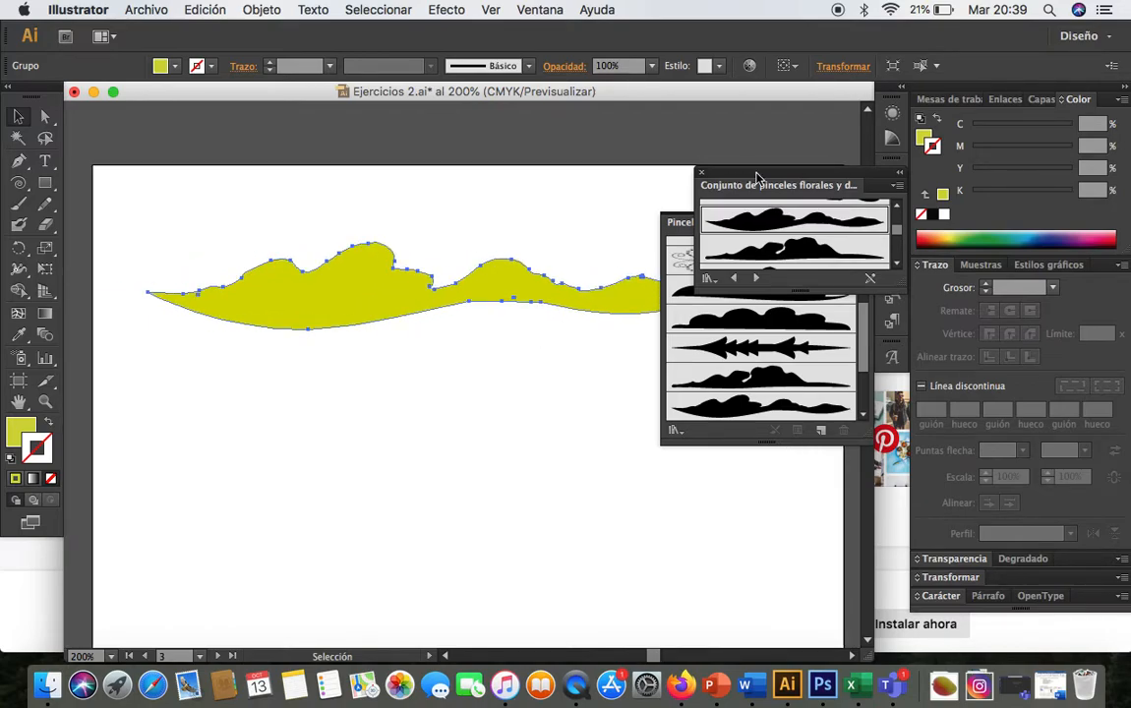
pyautogui.click(703, 177)
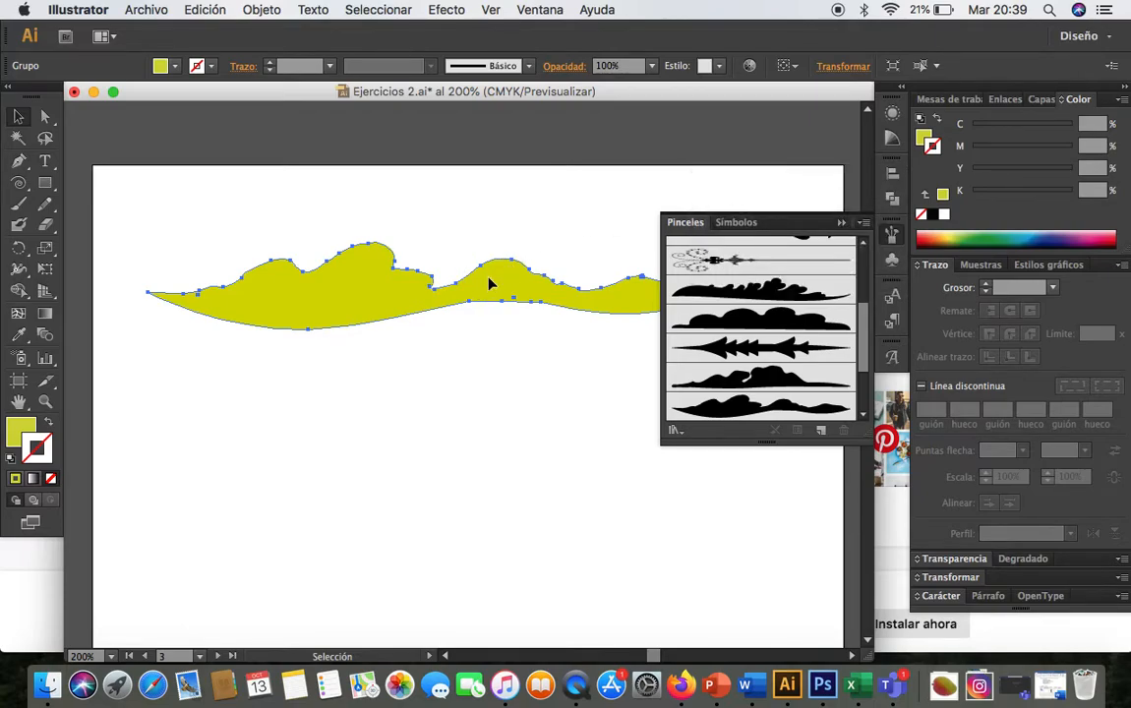
pyautogui.press('Delete')
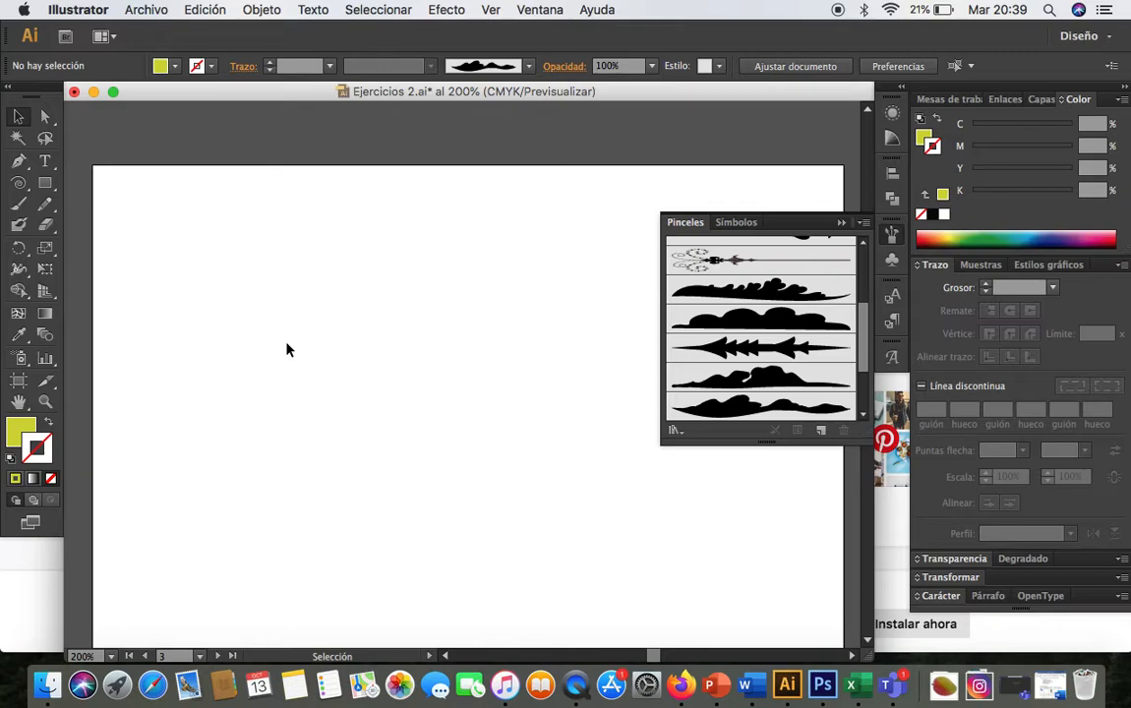
# Step: Draw a yellow-green circle with the Ellipse tool and duplicate it to form four overlapping circles in a cross arrangement
pyautogui.scroll(-3, 288, 352)
pyautogui.click(47, 183)
pyautogui.moveTo(47, 184); pyautogui.dragTo(159, 225)
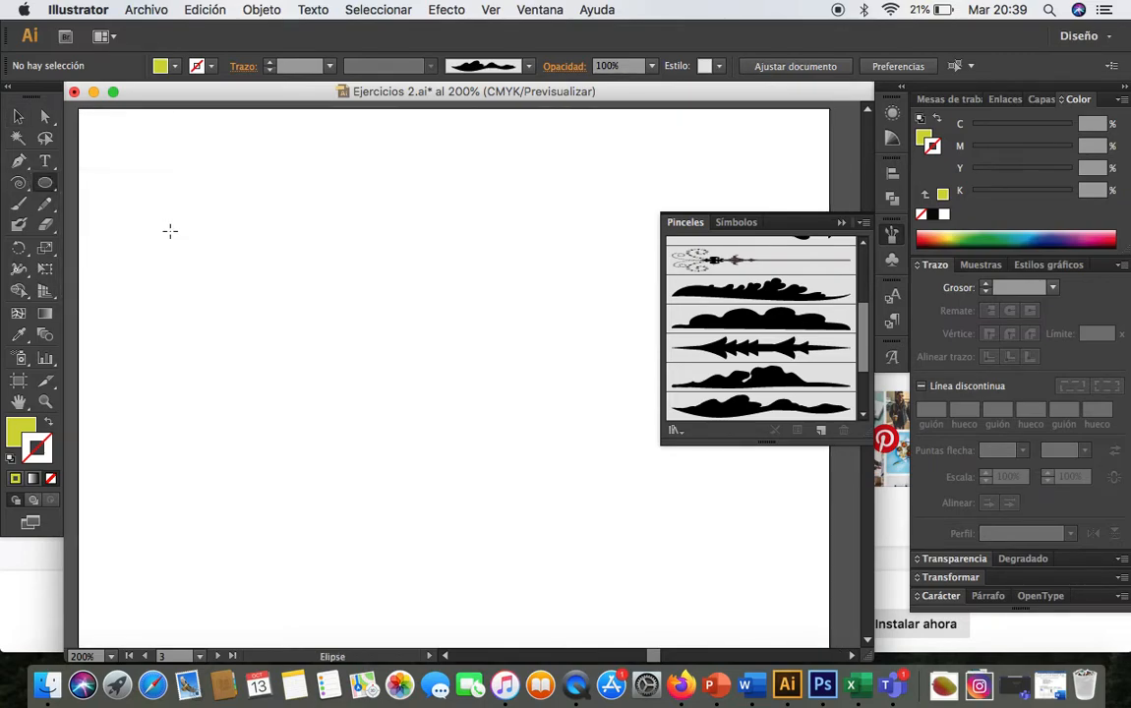
pyautogui.hscroll(-2, 242, 347)
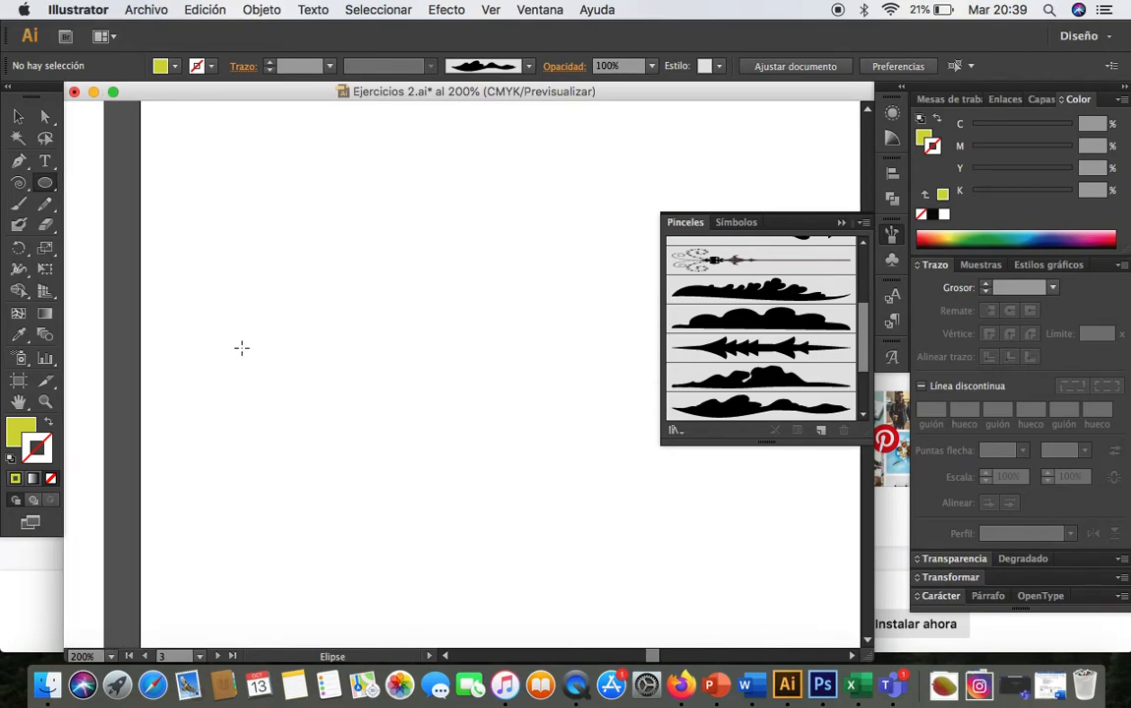
pyautogui.moveTo(319, 266); pyautogui.dragTo(398, 358)
pyautogui.press('v')
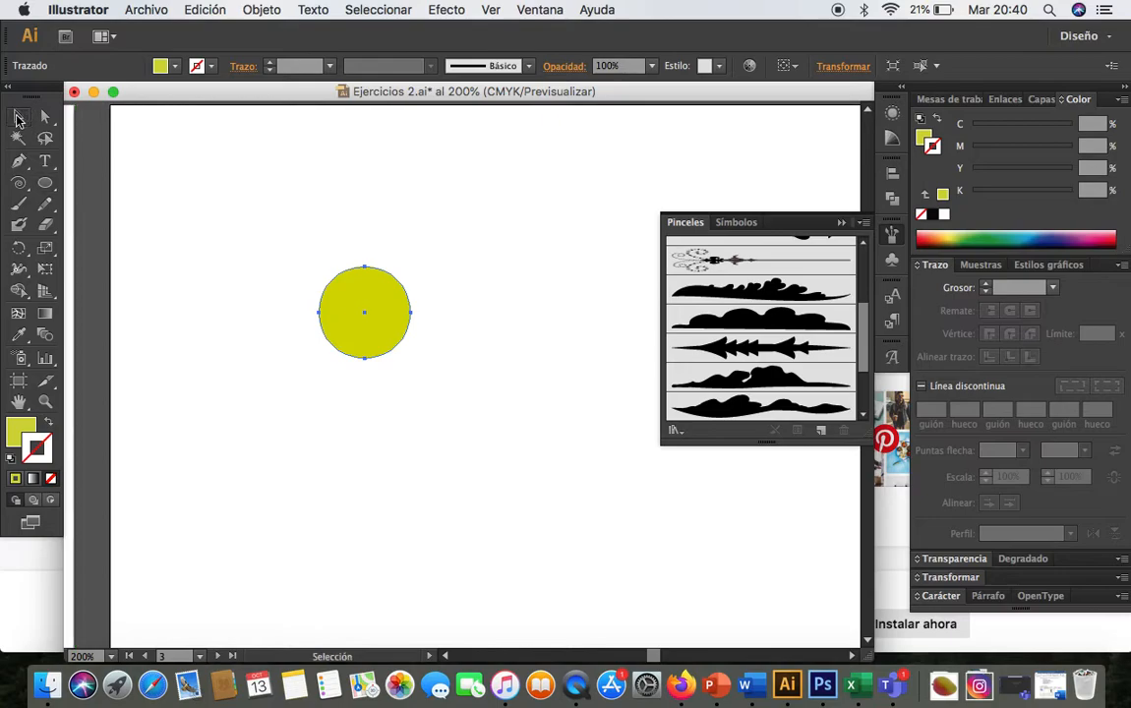
pyautogui.moveTo(373, 328); pyautogui.dragTo(324, 377)
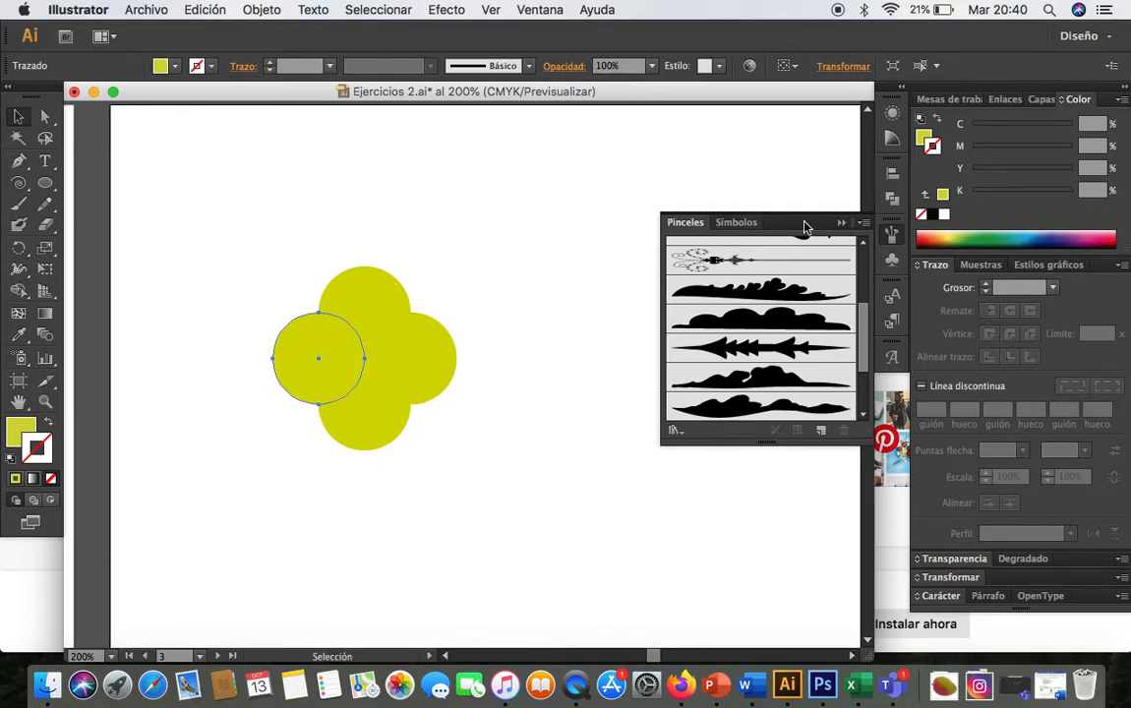
# Step: Fill the left circle with dark blue and the right circle with orange
pyautogui.click(928, 139)
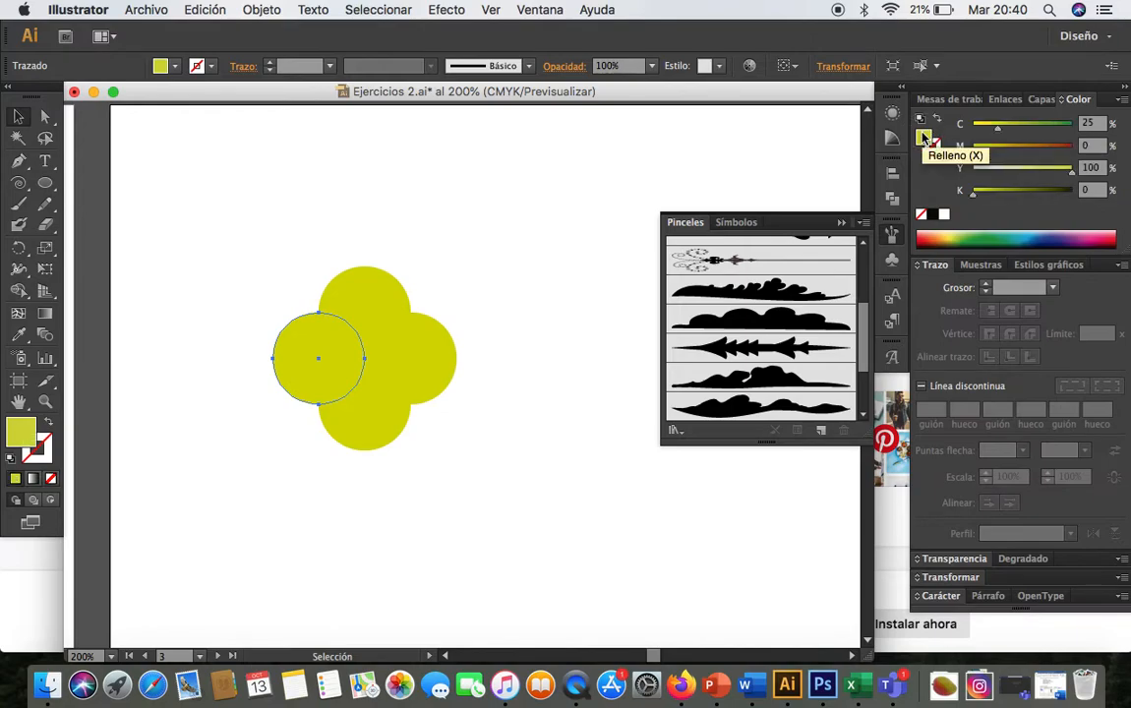
pyautogui.click(1063, 233)
pyautogui.click(445, 351)
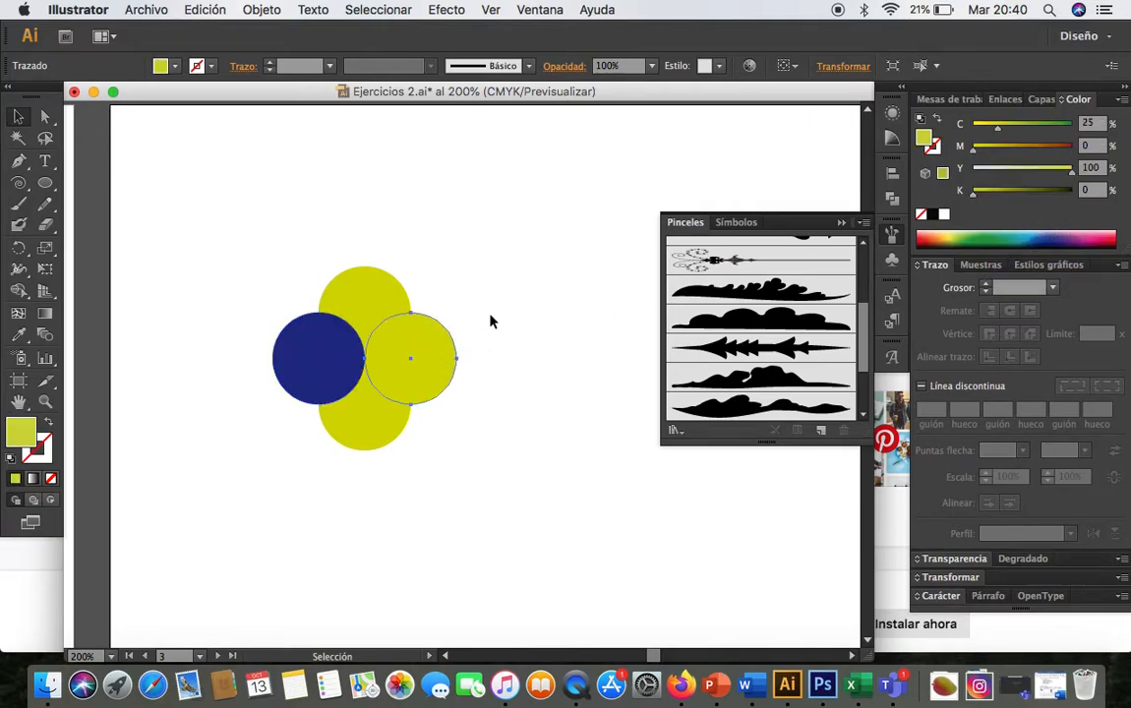
pyautogui.click(937, 237)
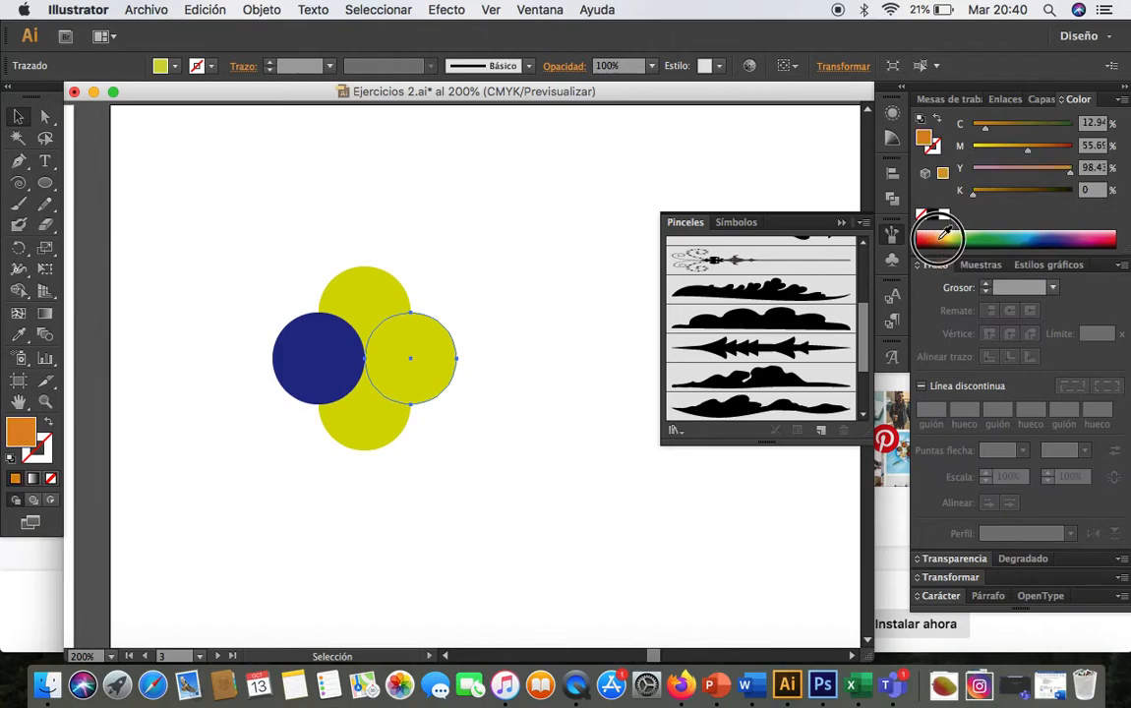
# Step: Fill the upper circle with red and make the lower circle green by setting its cyan to 94%
pyautogui.click(367, 291)
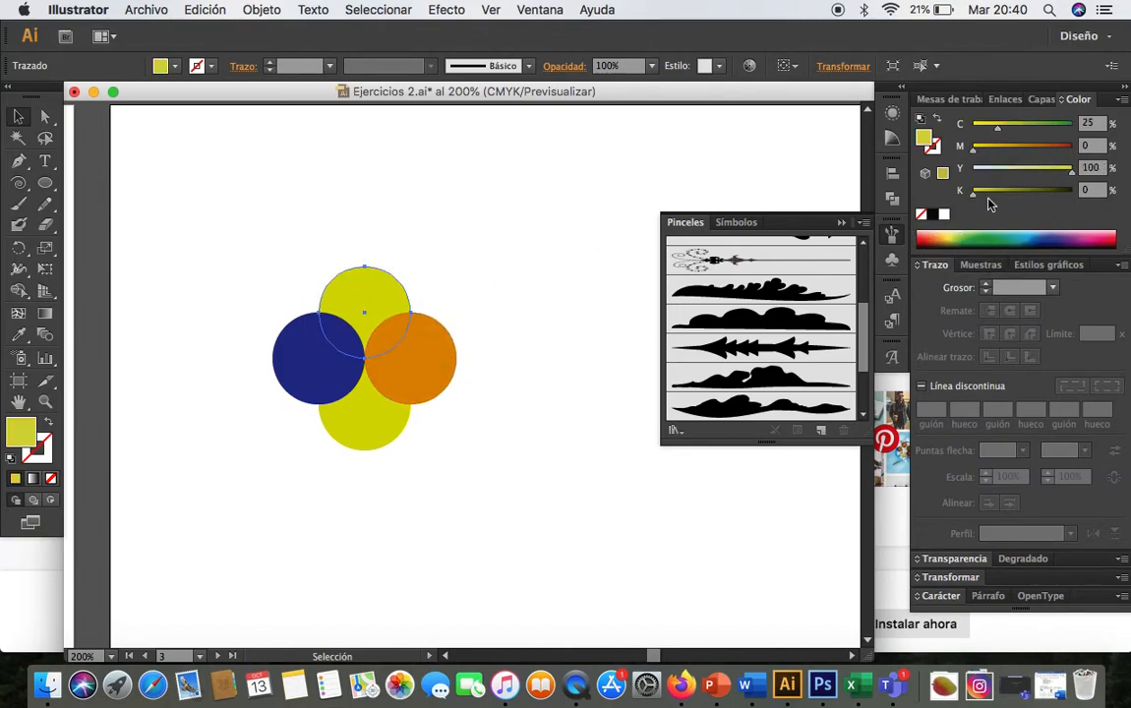
pyautogui.click(925, 236)
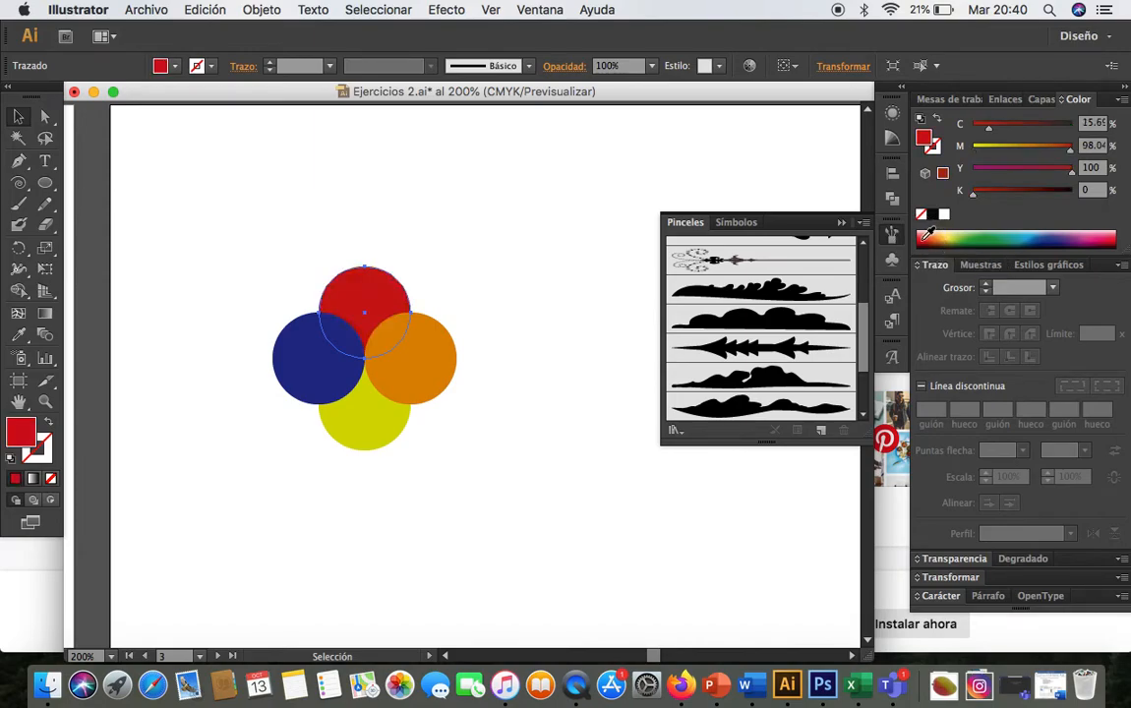
pyautogui.click(372, 427)
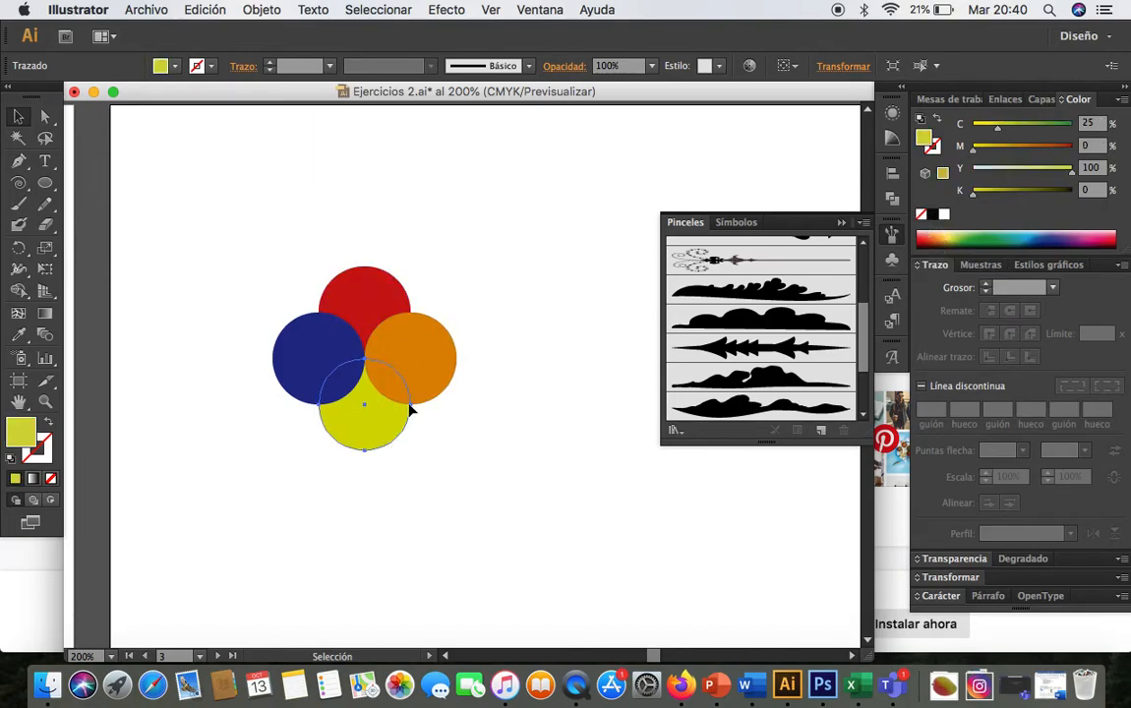
pyautogui.click(1063, 125)
pyautogui.click(496, 492)
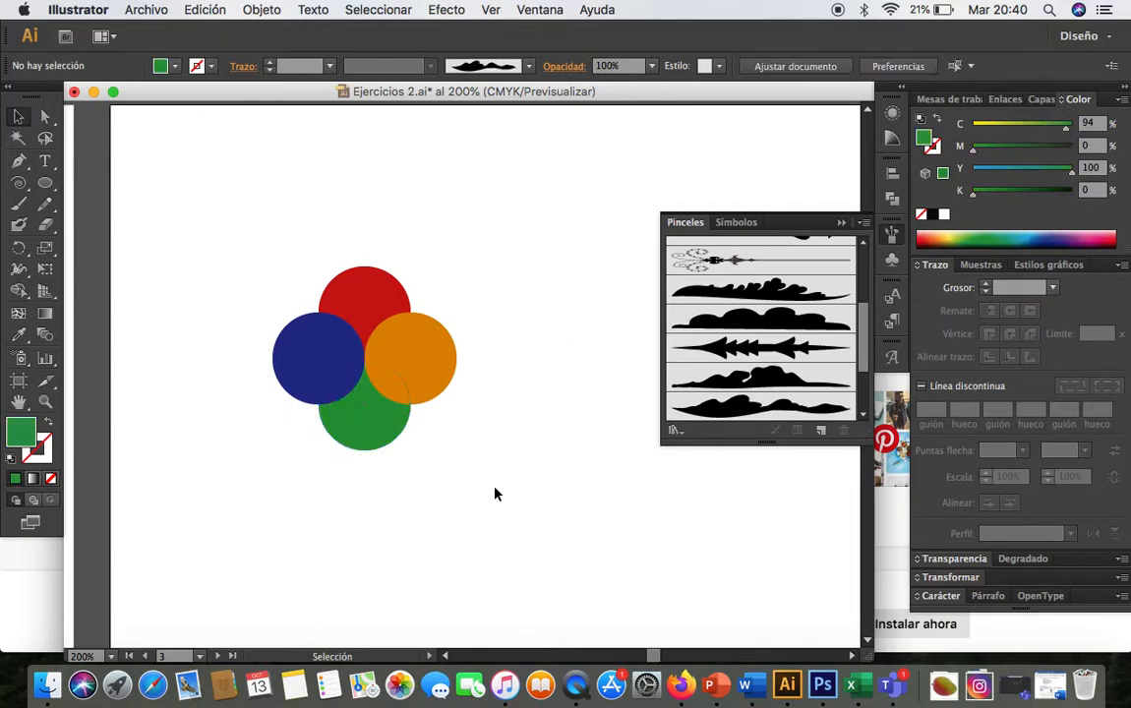
# Step: Set the magenta value to 28% for the orange circle and to 47% for the dark blue circle
pyautogui.click(420, 377)
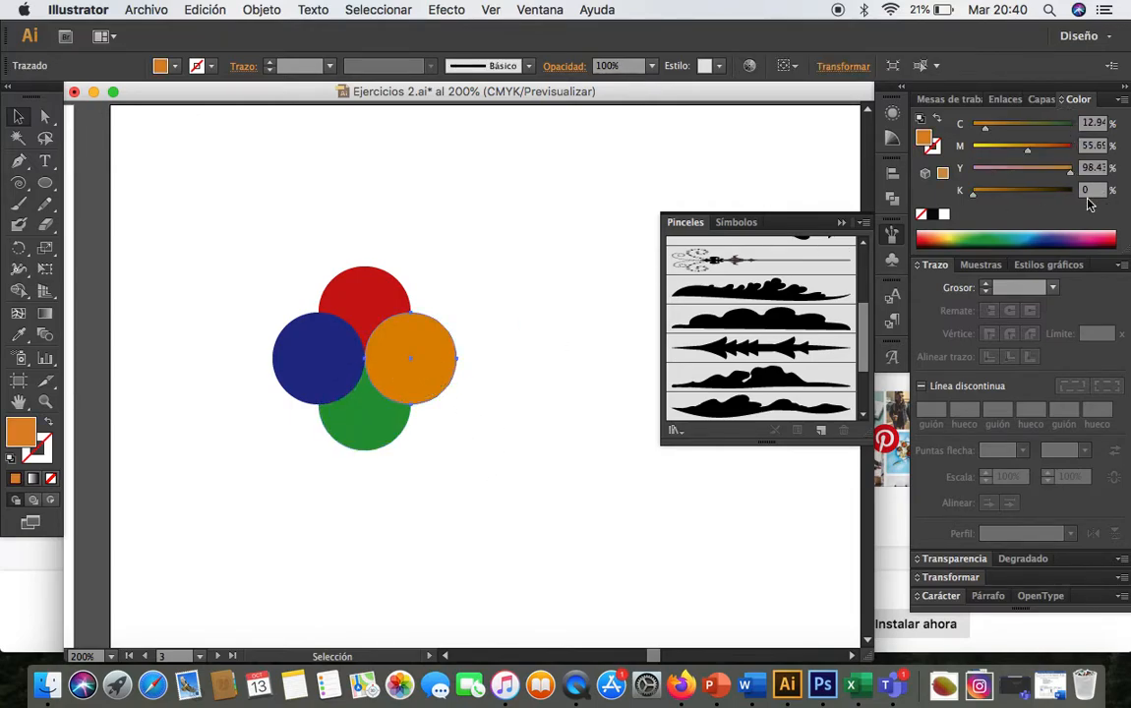
pyautogui.click(1001, 147)
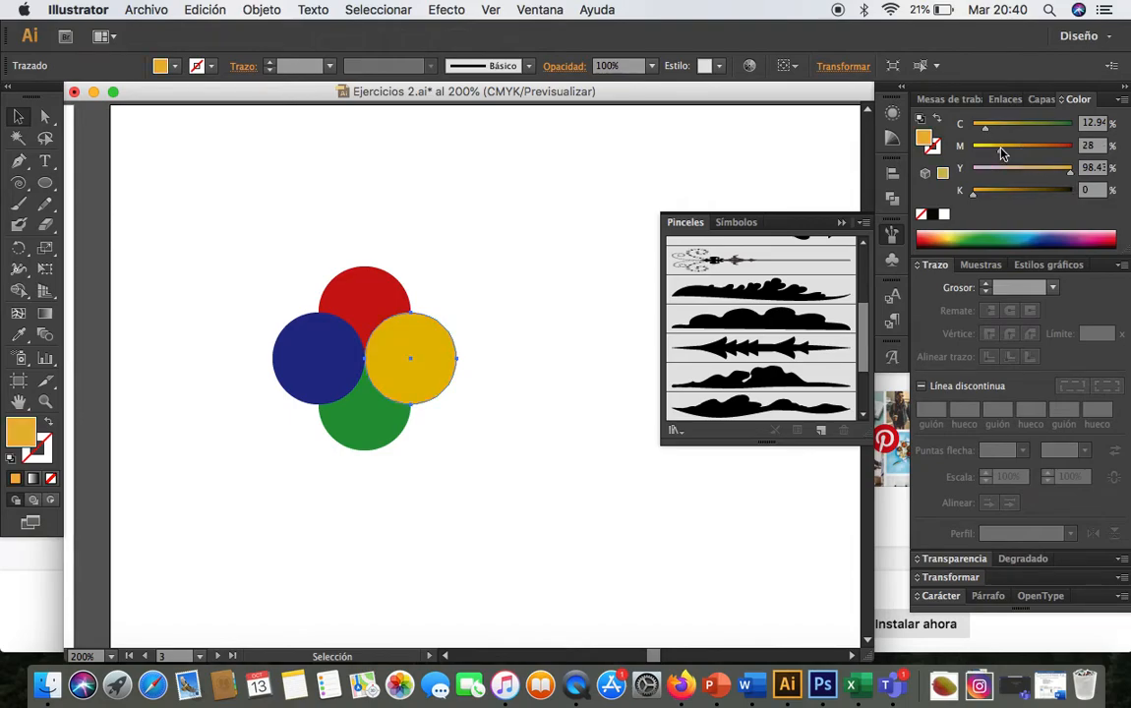
pyautogui.click(316, 329)
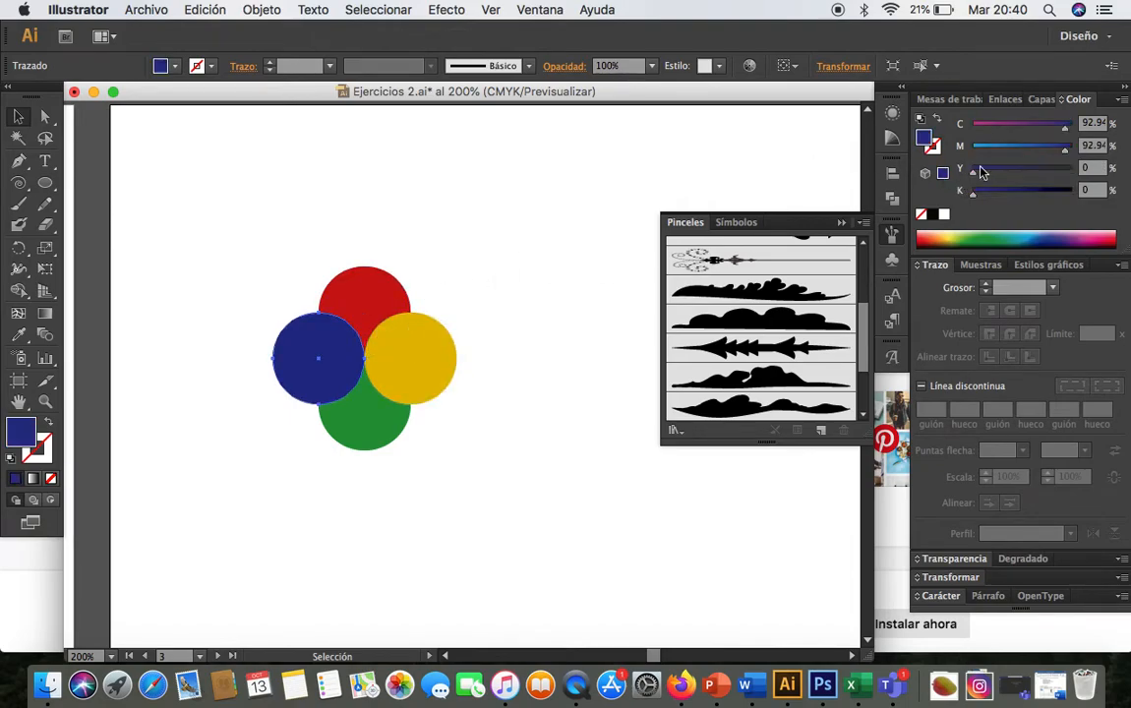
pyautogui.click(1015, 154)
pyautogui.moveTo(1014, 154); pyautogui.dragTo(1020, 154)
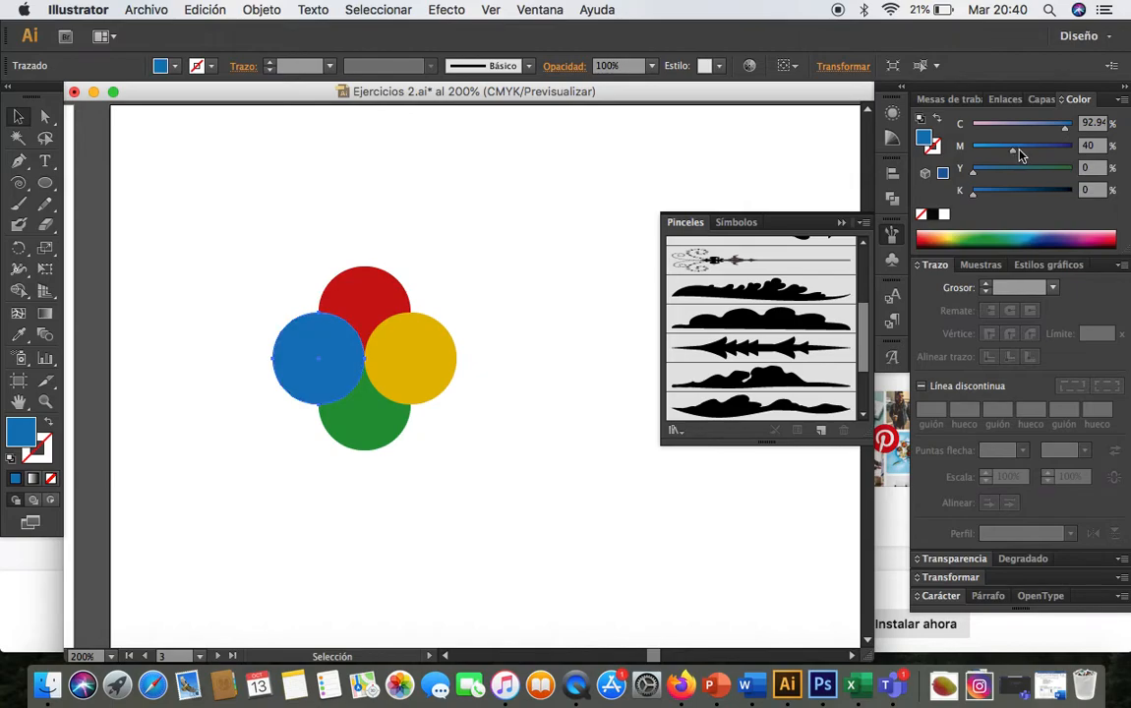
pyautogui.click(499, 411)
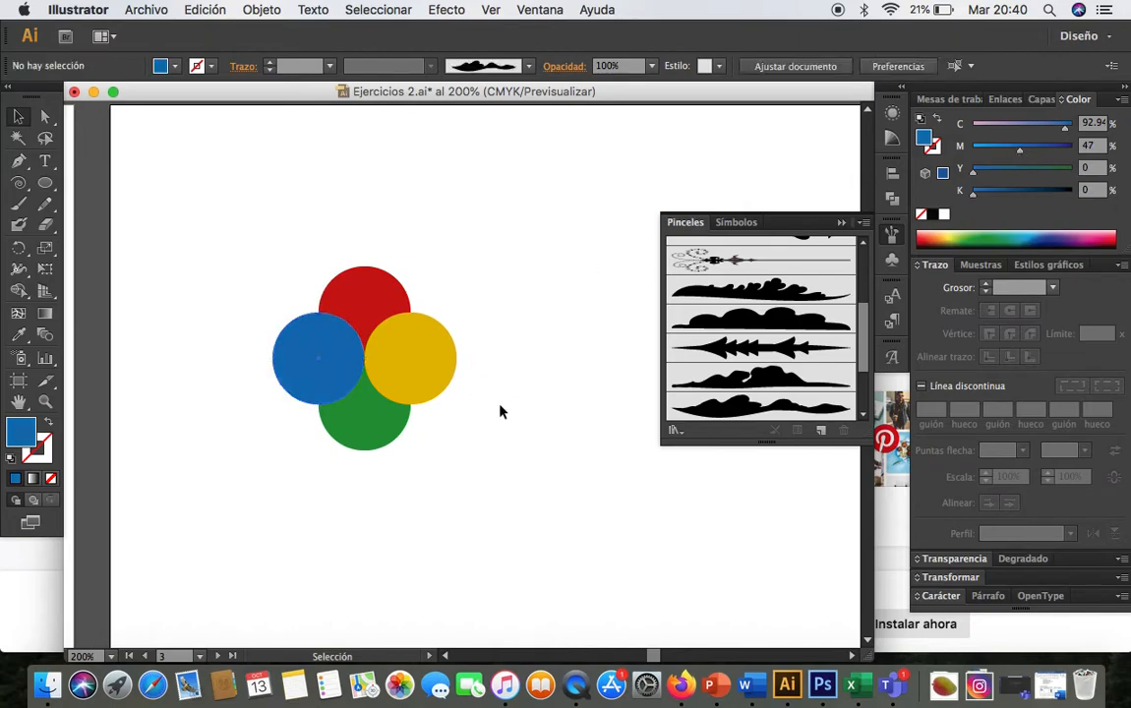
# Step: Select all four overlapping circles and show their transparency settings
pyautogui.hscroll(-5, 499, 411)
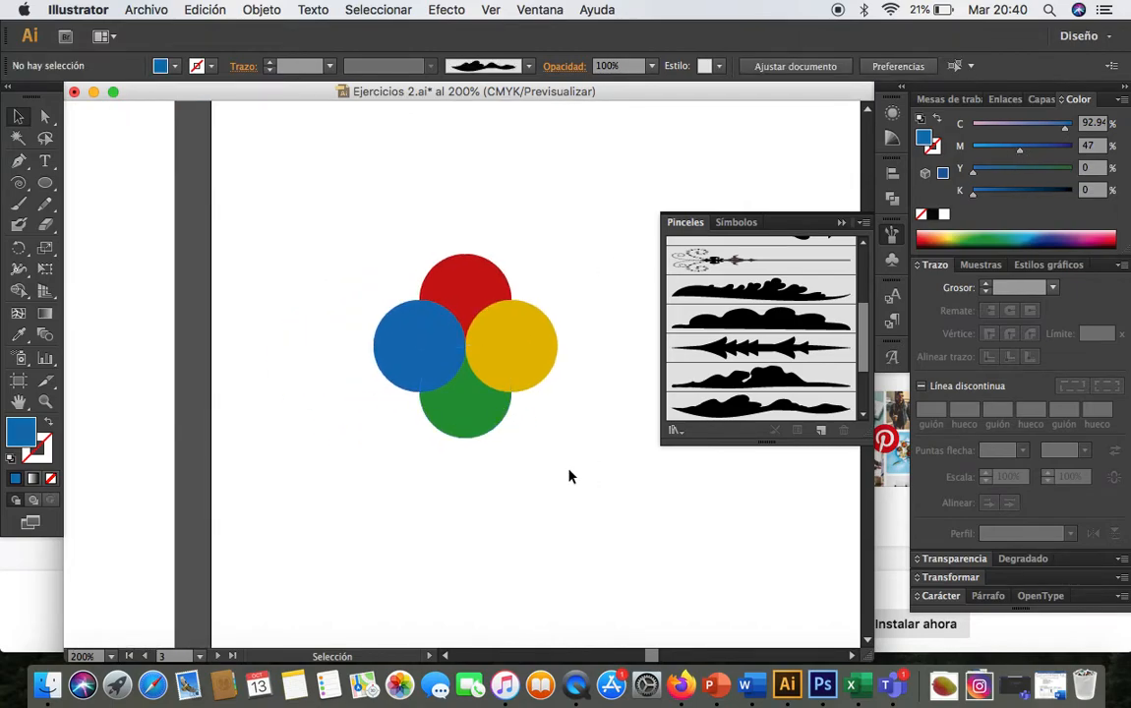
pyautogui.hscroll(2, 568, 476)
pyautogui.scroll(1, 568, 476)
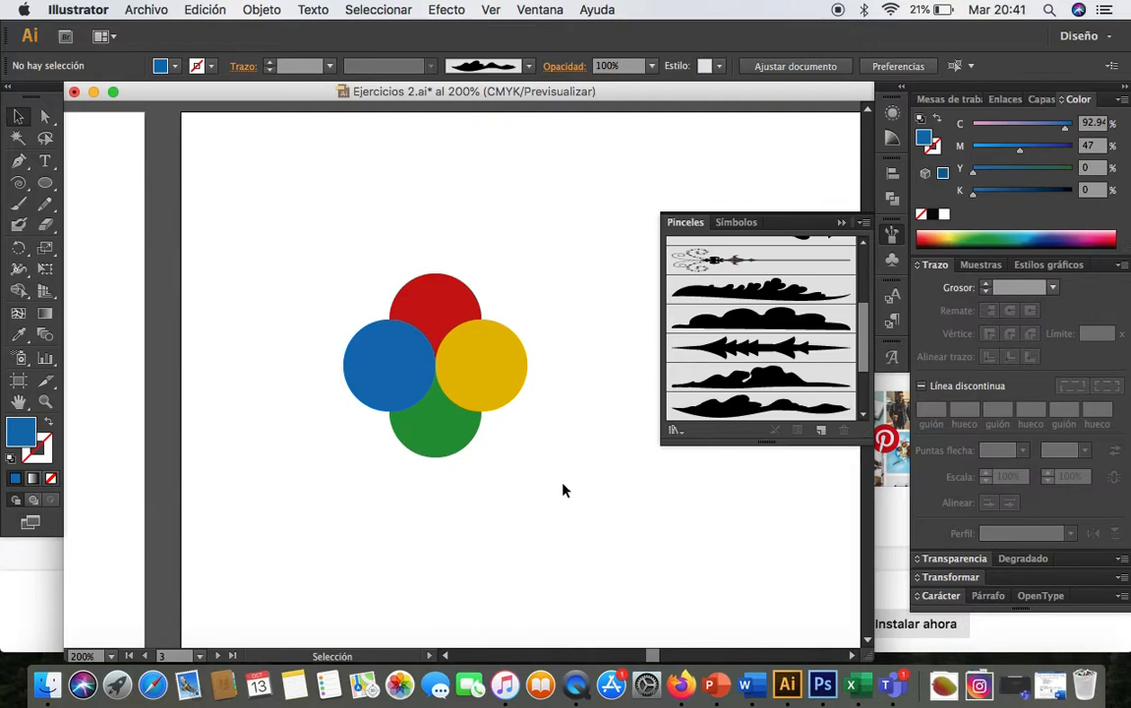
pyautogui.hscroll(2, 563, 489)
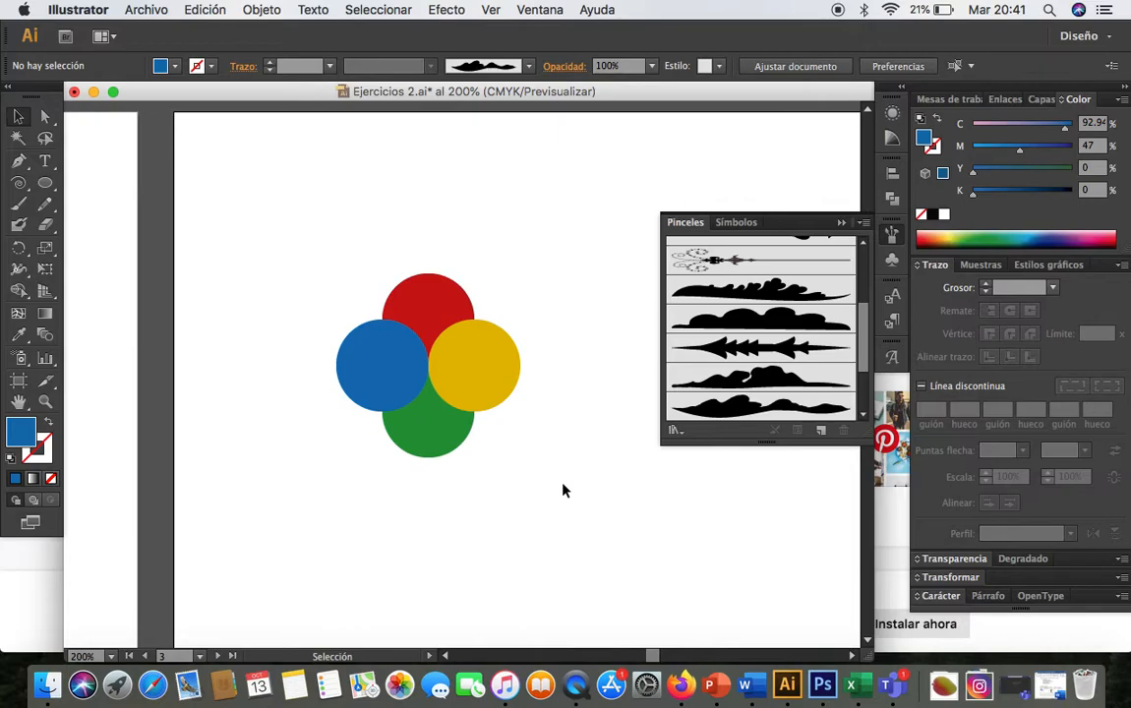
pyautogui.click(537, 489)
pyautogui.moveTo(537, 489); pyautogui.dragTo(298, 283)
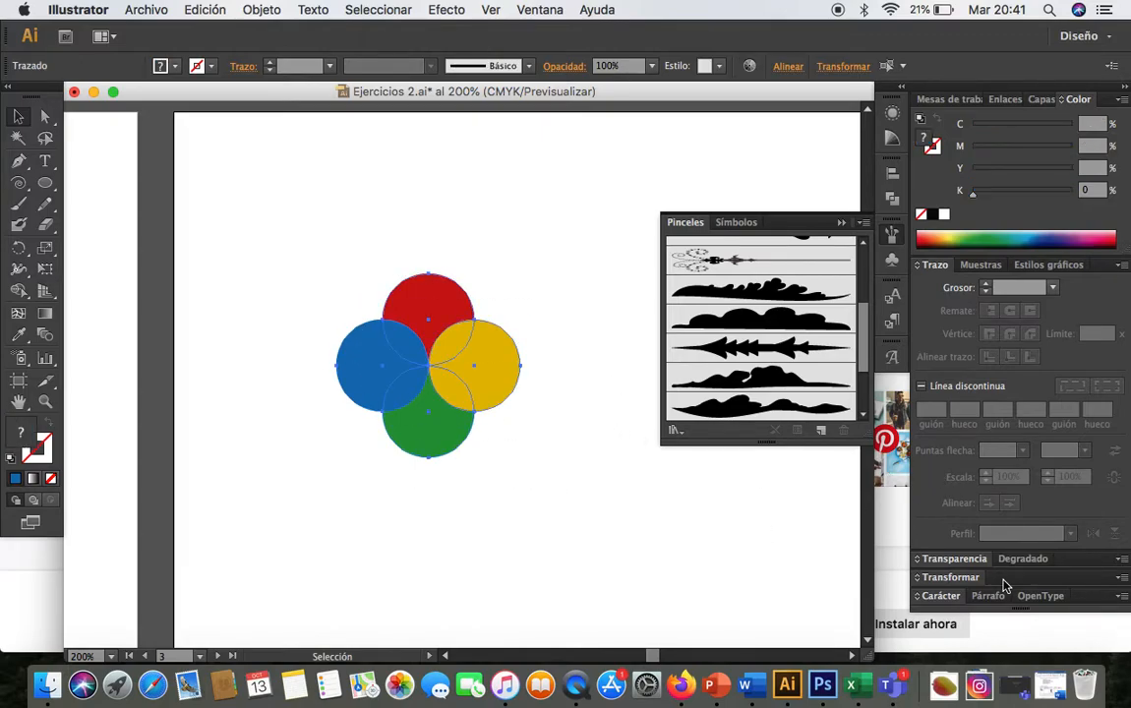
pyautogui.click(978, 560)
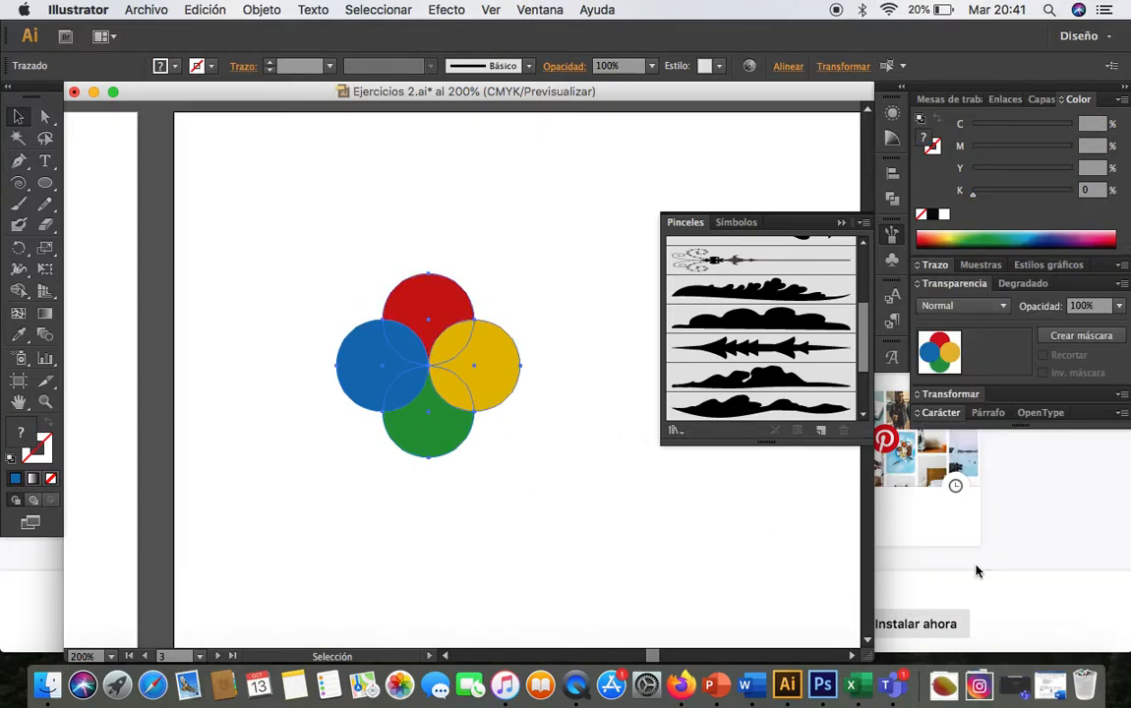
# Step: Try 50% opacity on the four circles and return them to 100%
pyautogui.click(1118, 306)
pyautogui.click(1094, 423)
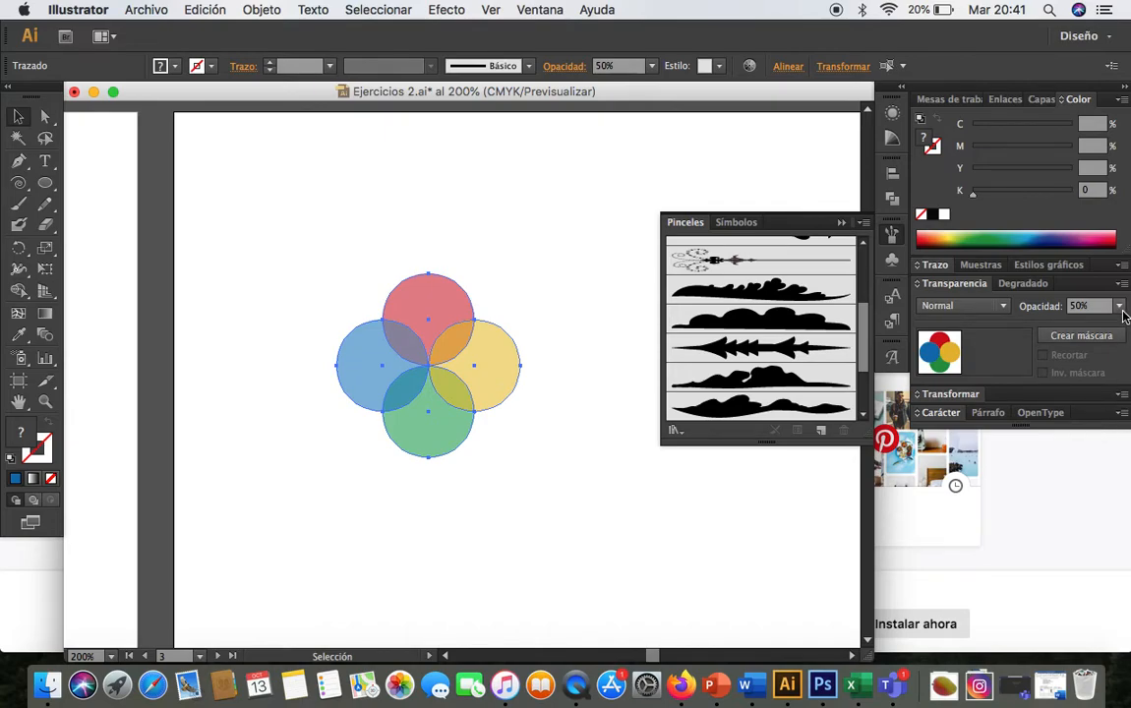
pyautogui.click(1119, 307)
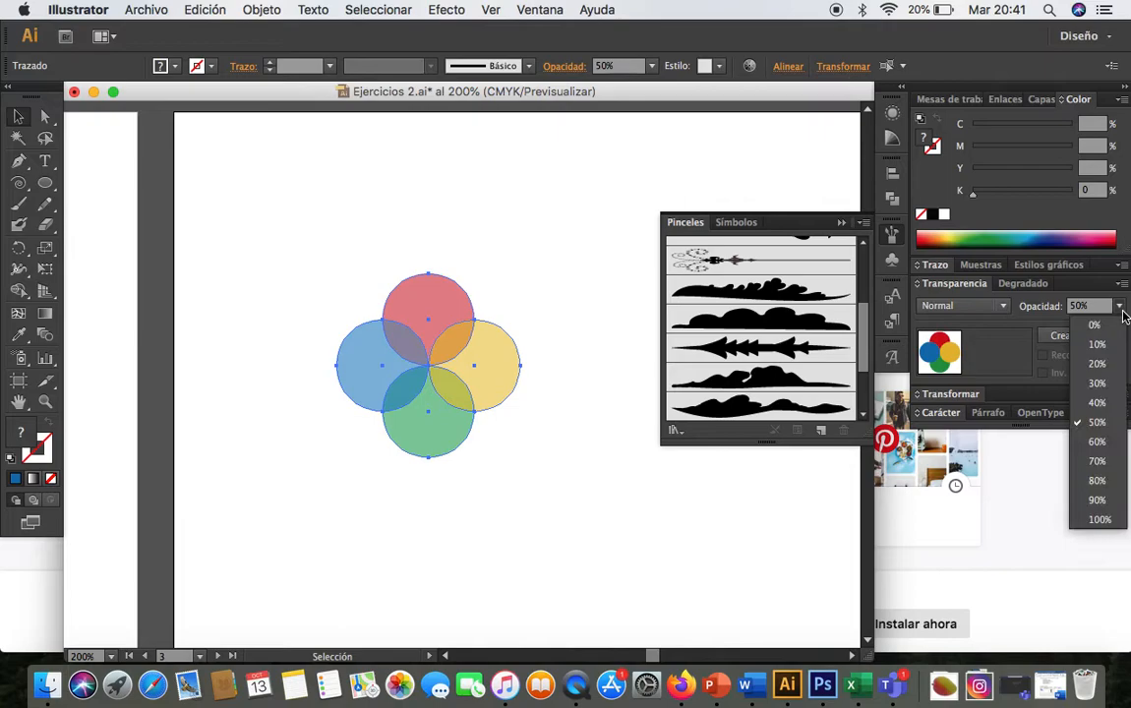
pyautogui.click(1098, 520)
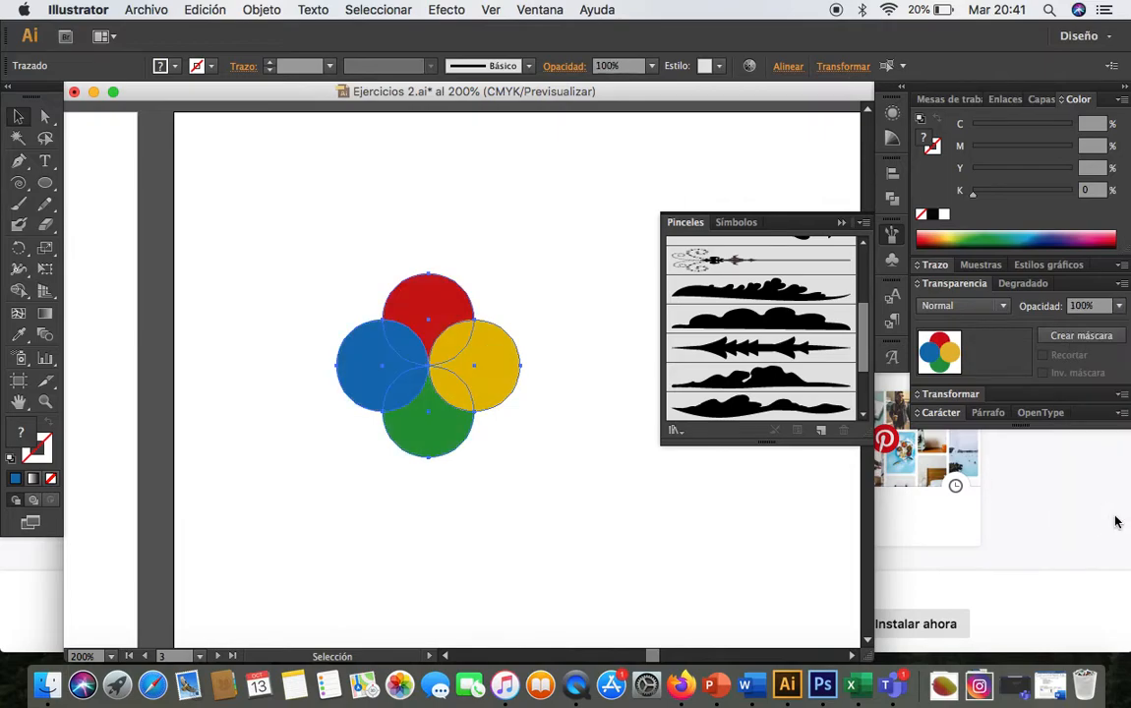
# Step: Try the Oscurecer and Multiplicar blending modes on the four circles, ending with Subexp. col
pyautogui.click(986, 311)
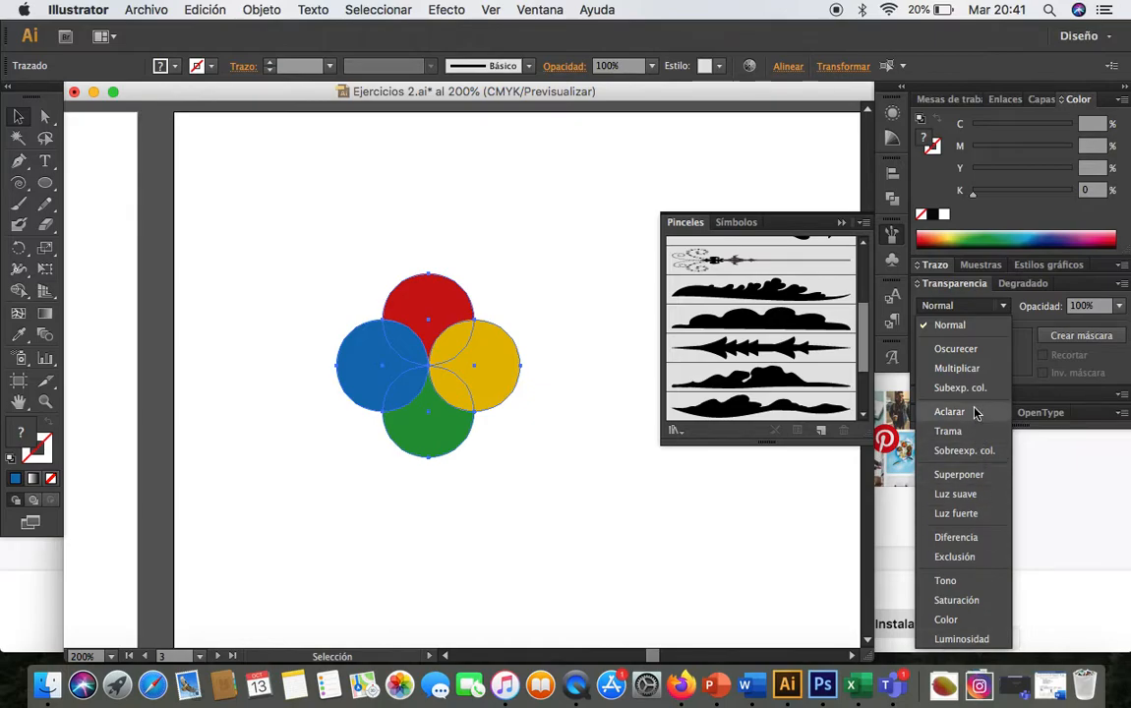
pyautogui.click(964, 349)
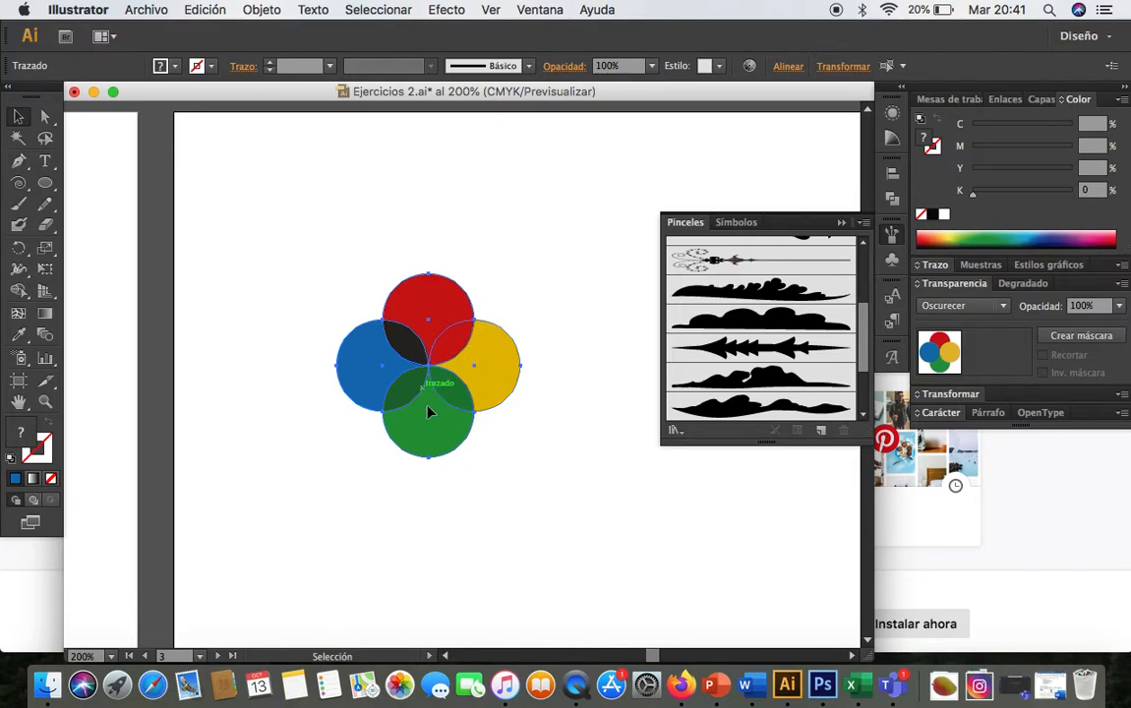
pyautogui.click(949, 309)
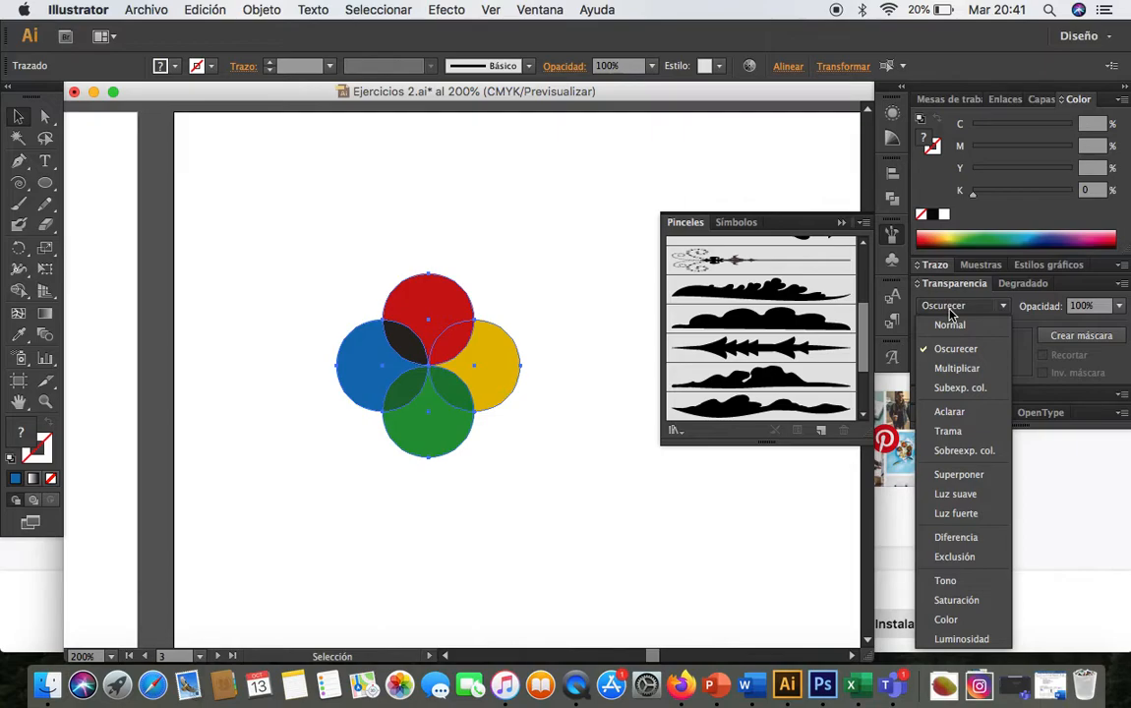
pyautogui.click(954, 368)
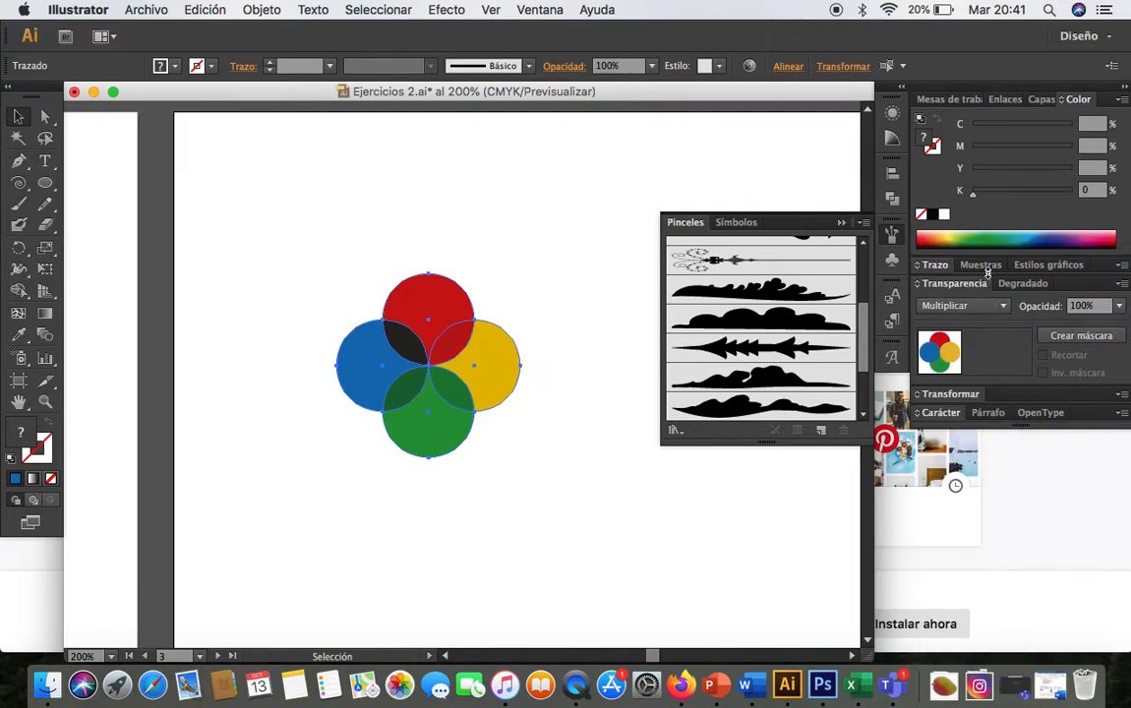
pyautogui.click(968, 306)
pyautogui.click(956, 388)
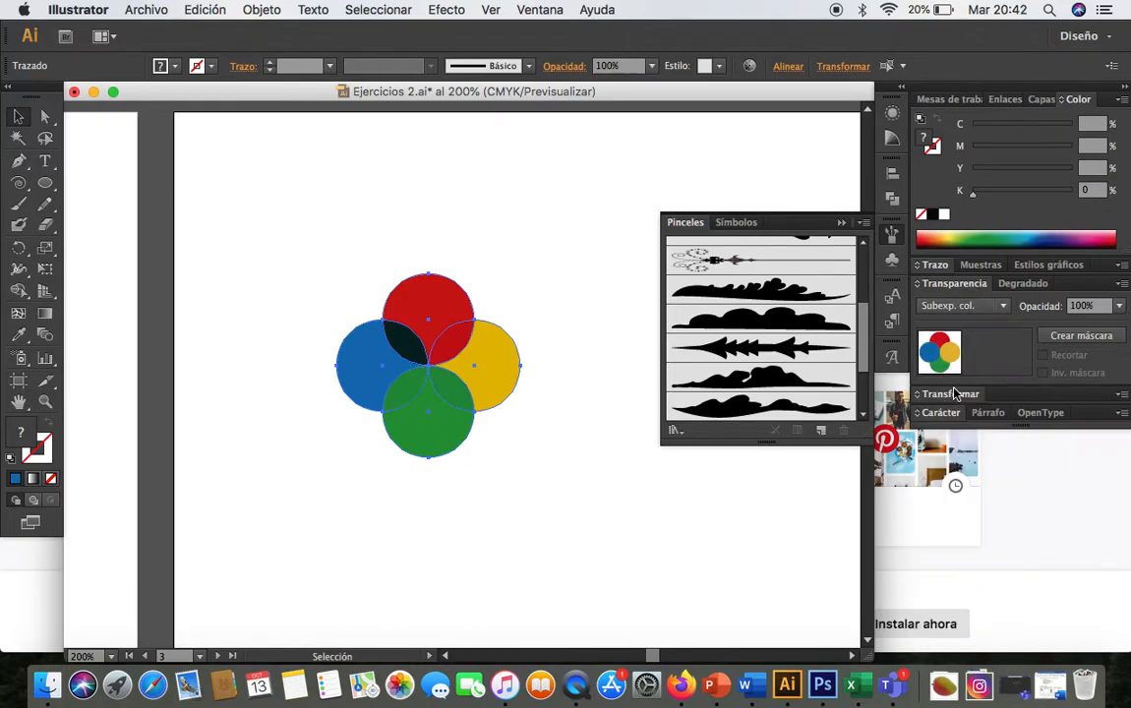
# Step: Try the Aclarar blending mode on the four circles and settle on Trama
pyautogui.click(966, 306)
pyautogui.click(959, 410)
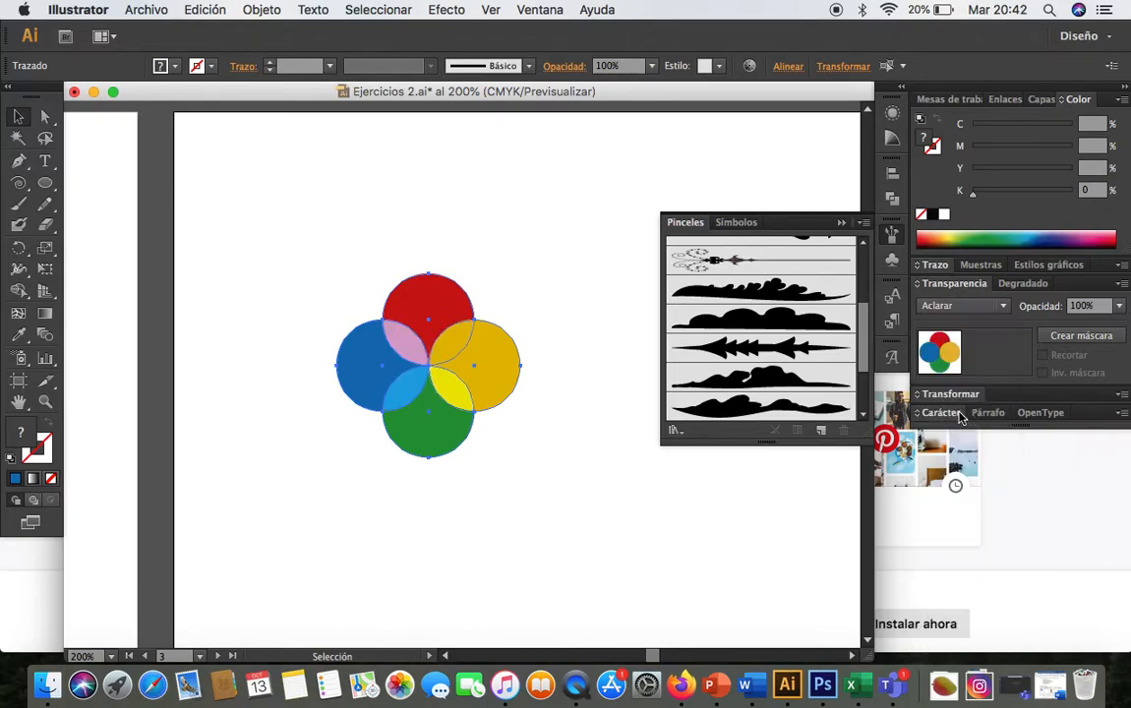
pyautogui.click(991, 306)
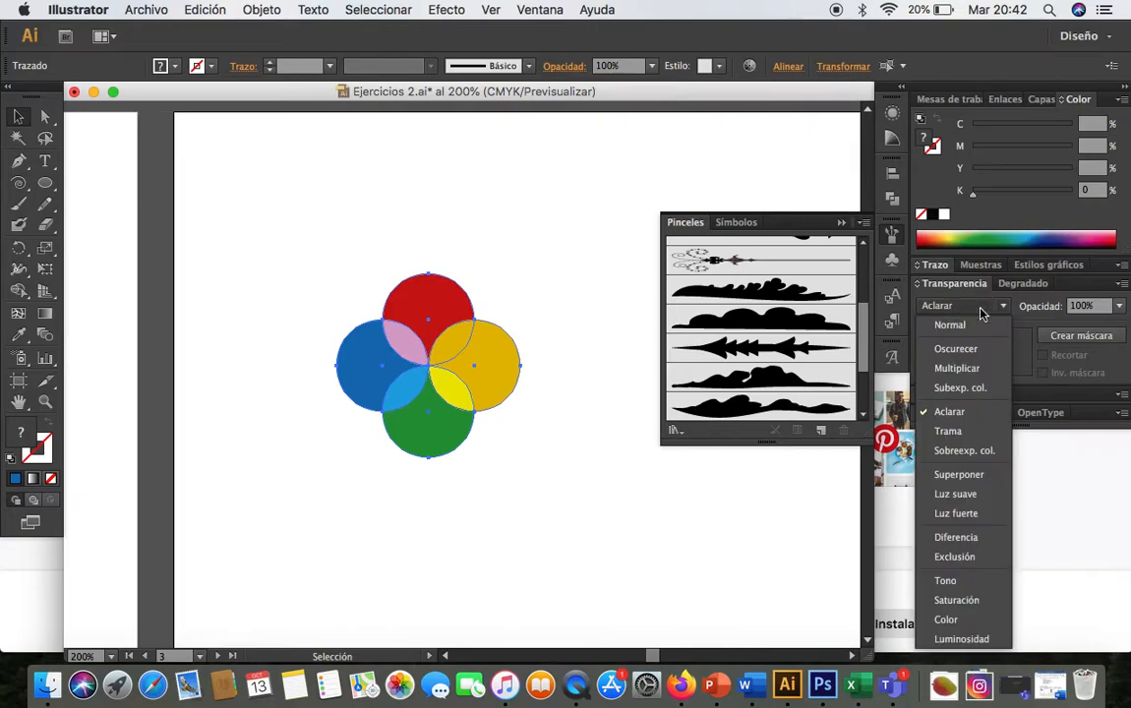
pyautogui.click(950, 431)
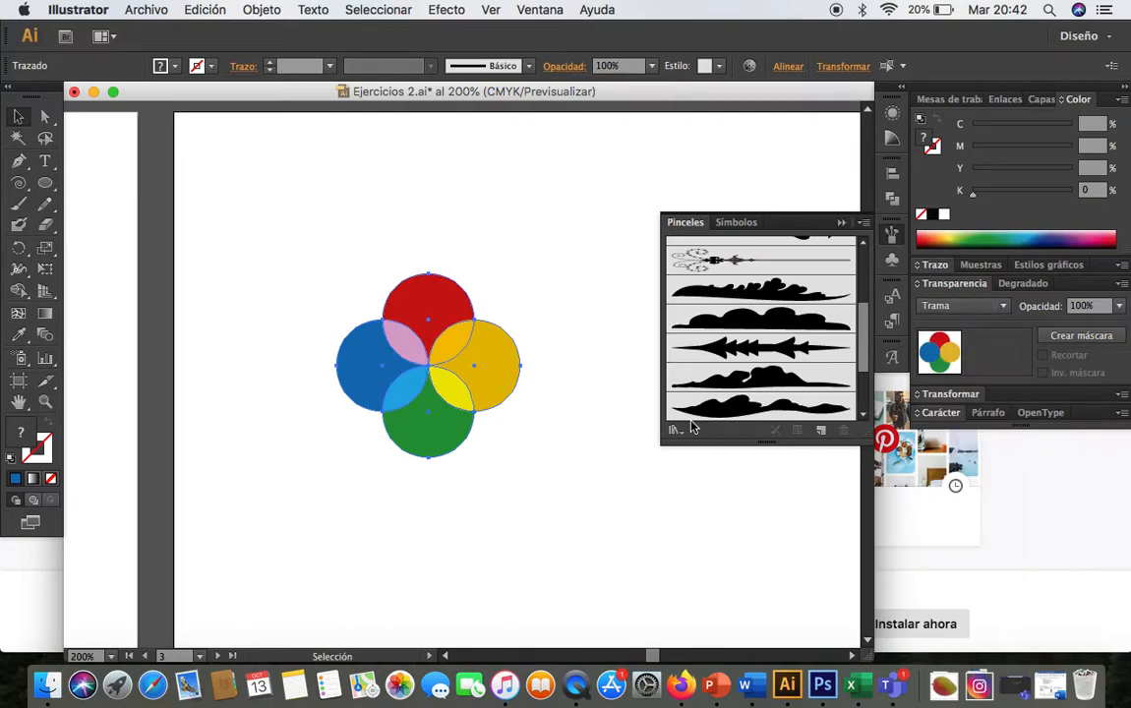
pyautogui.click(548, 419)
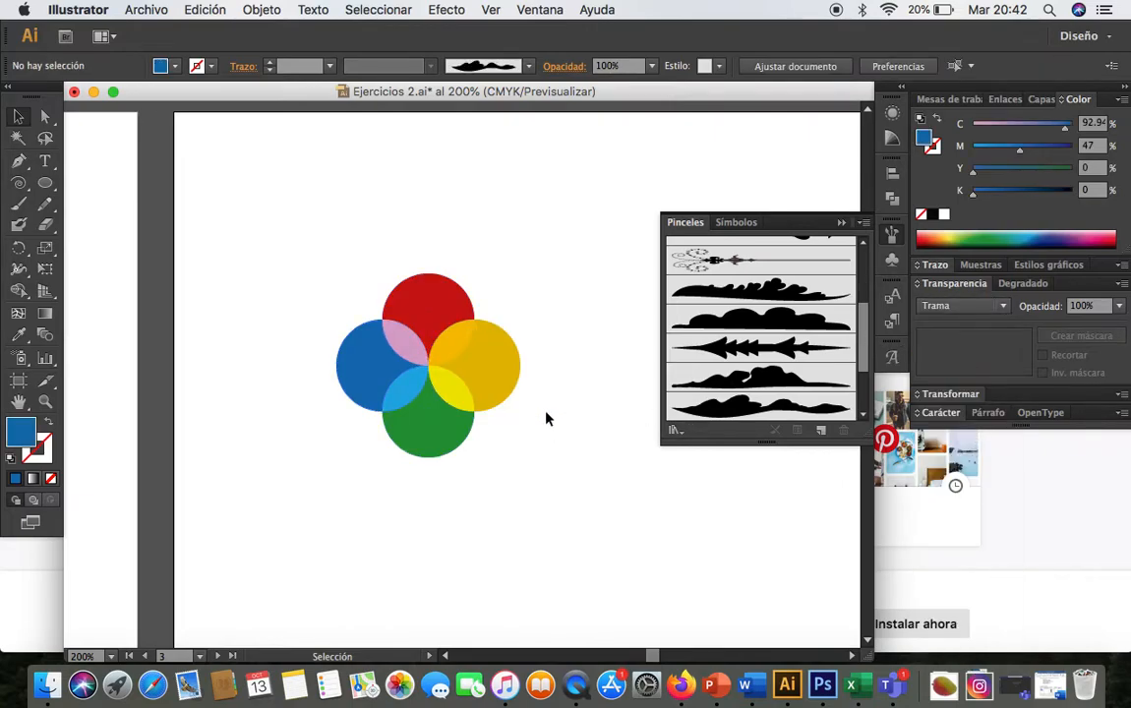
# Step: Draw a rectangle large enough to cover all four overlapping circles
pyautogui.scroll(1, 552, 493)
pyautogui.hscroll(2, 552, 493)
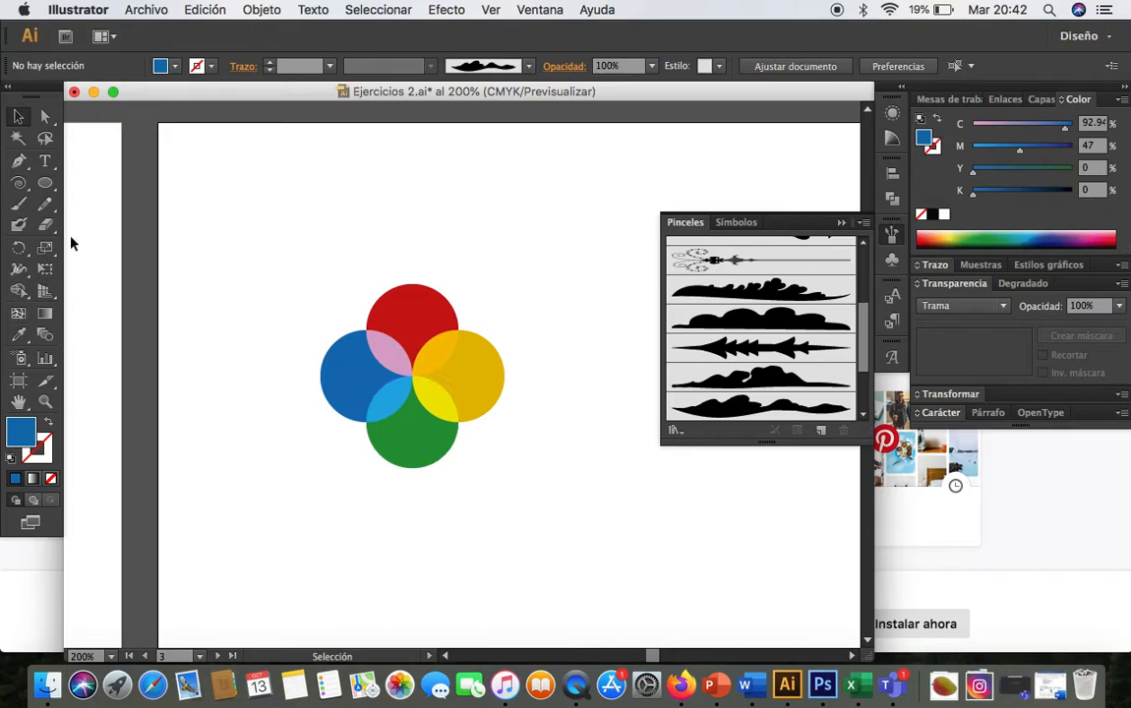
pyautogui.moveTo(46, 183); pyautogui.dragTo(99, 184)
pyautogui.moveTo(257, 194); pyautogui.dragTo(564, 556)
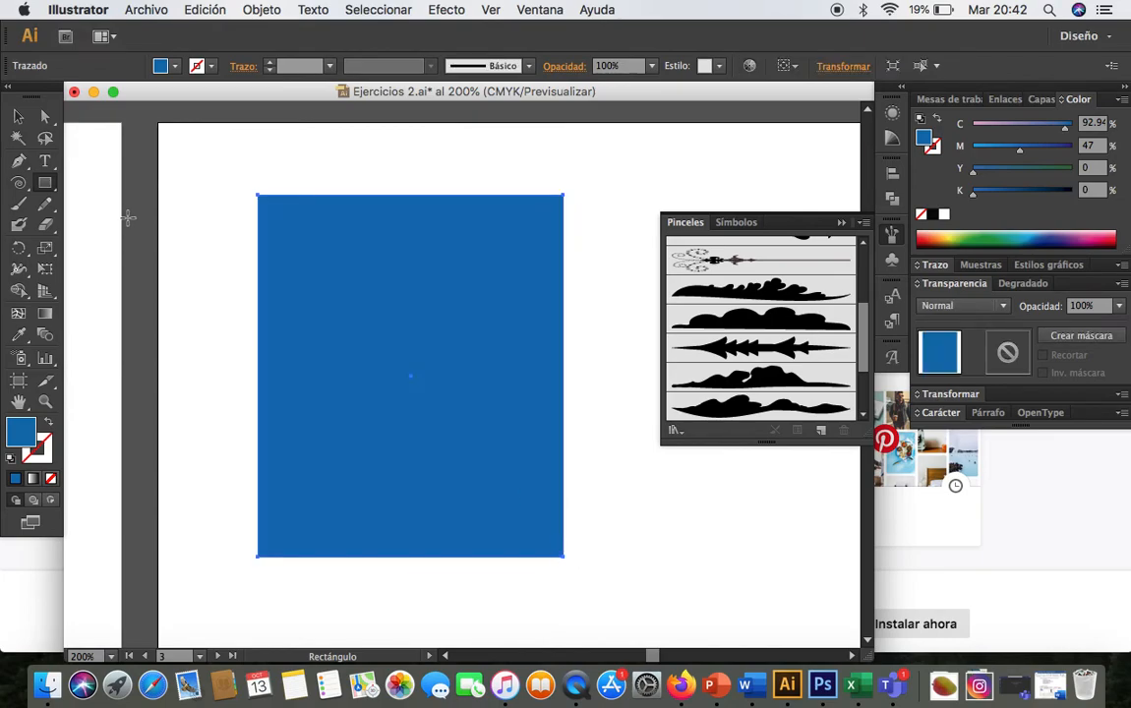
pyautogui.click(17, 116)
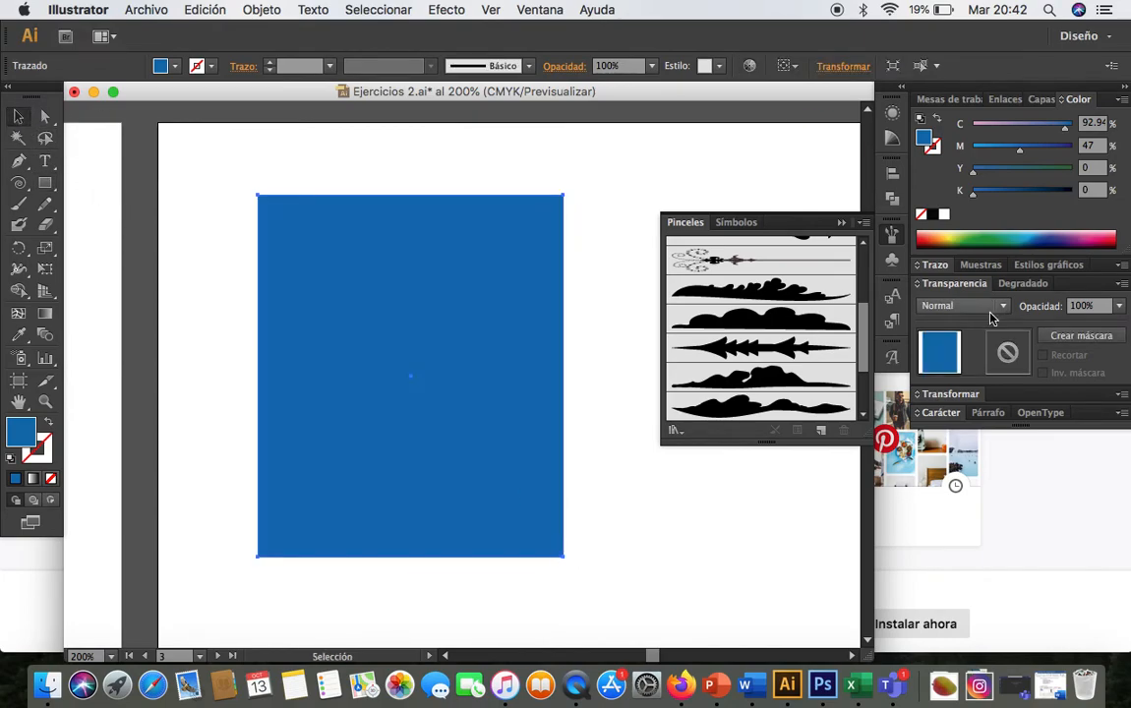
# Step: Fill the rectangle with black and send it to the back, behind the four circles
pyautogui.click(932, 214)
pyautogui.rightClick(463, 360)
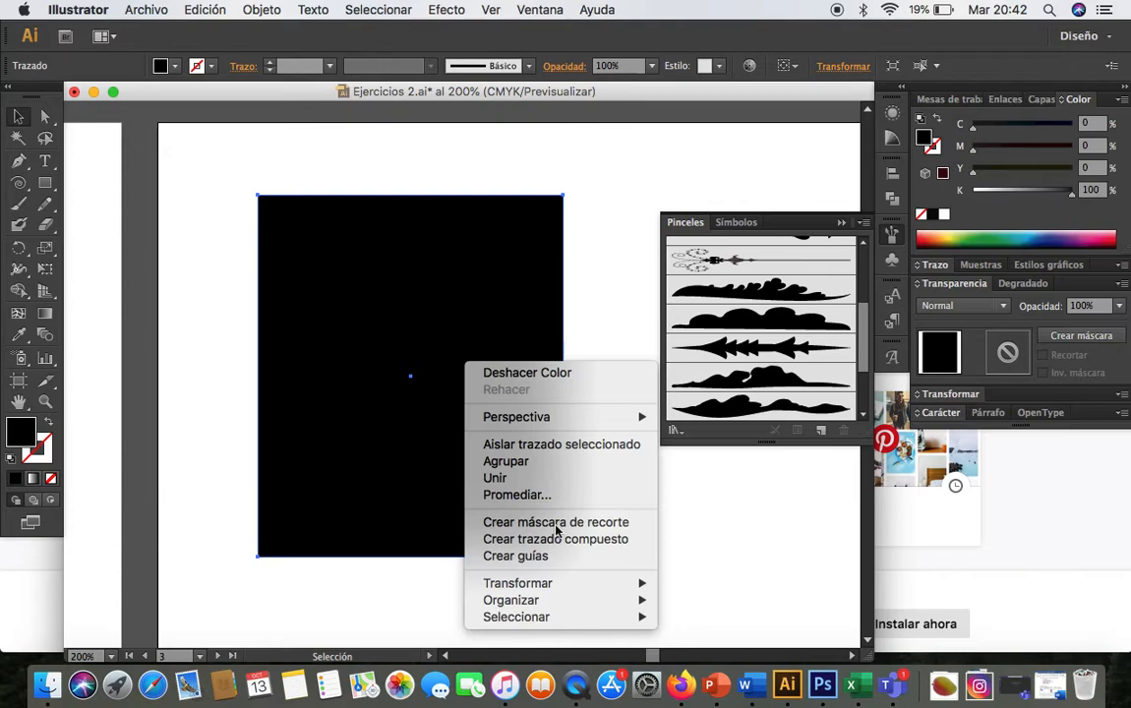
pyautogui.moveTo(603, 600)
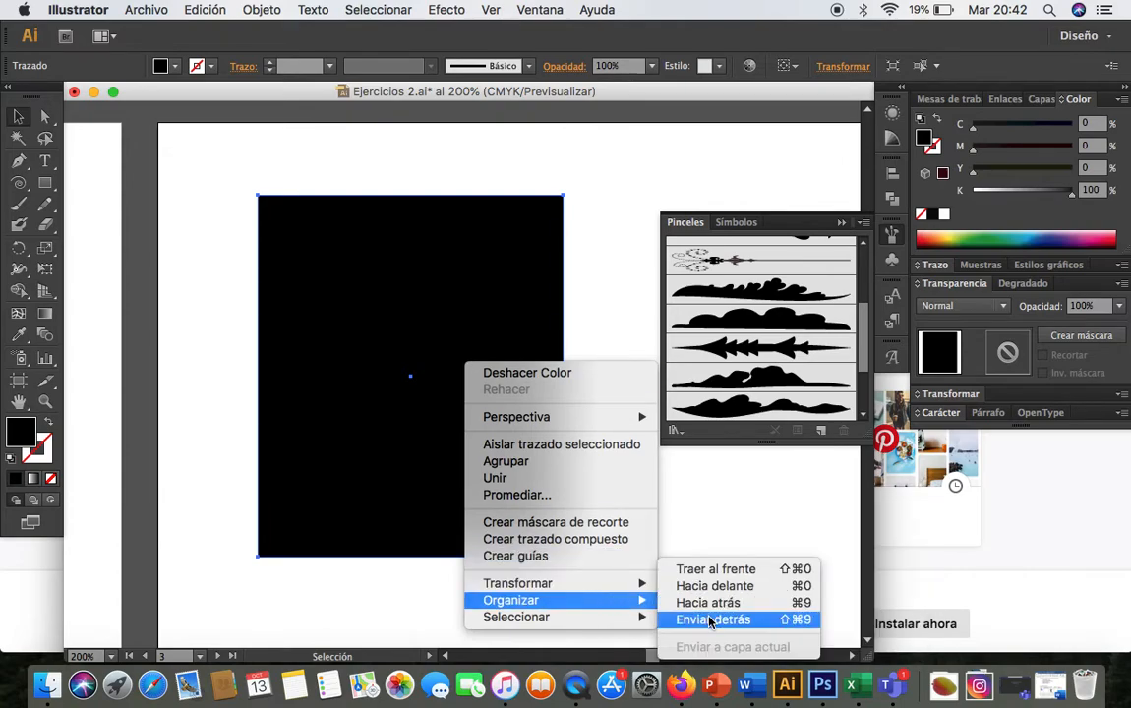
pyautogui.click(700, 621)
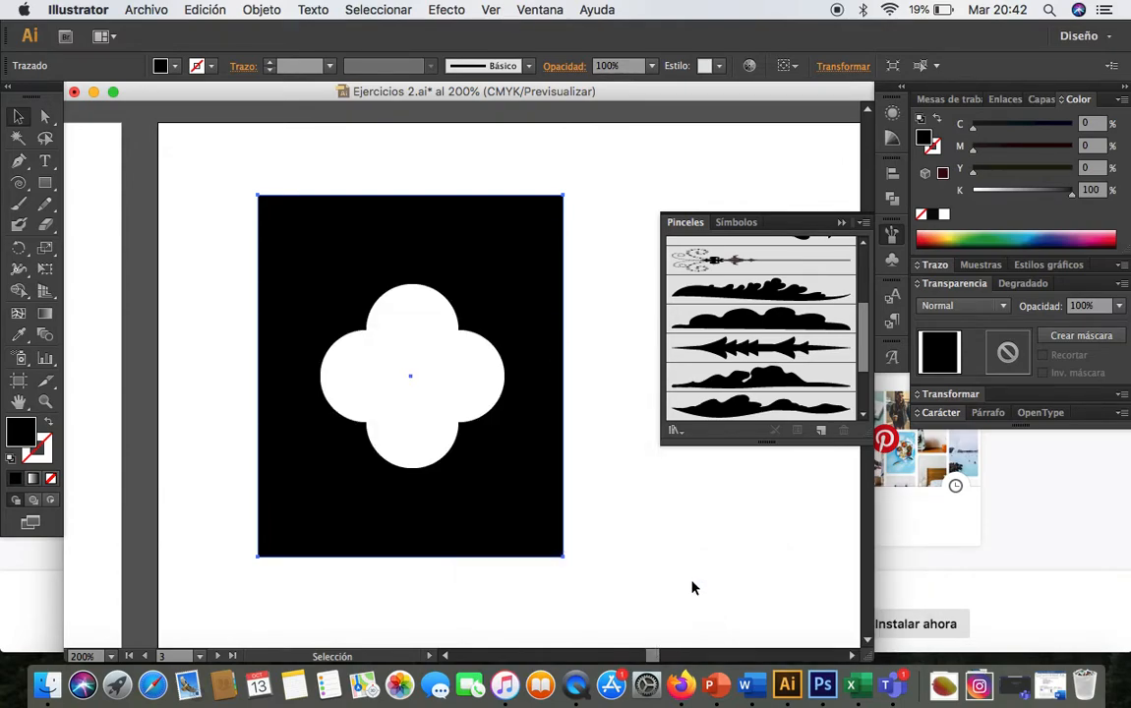
pyautogui.click(654, 516)
# Step: Shift the black rectangle slightly down and to the right behind the circles
pyautogui.click(497, 249)
pyautogui.moveTo(497, 248)
pyautogui.mouseDown()
pyautogui.moveTo(517, 473)
pyautogui.moveTo(497, 261)
pyautogui.moveTo(504, 269)
pyautogui.mouseUp()
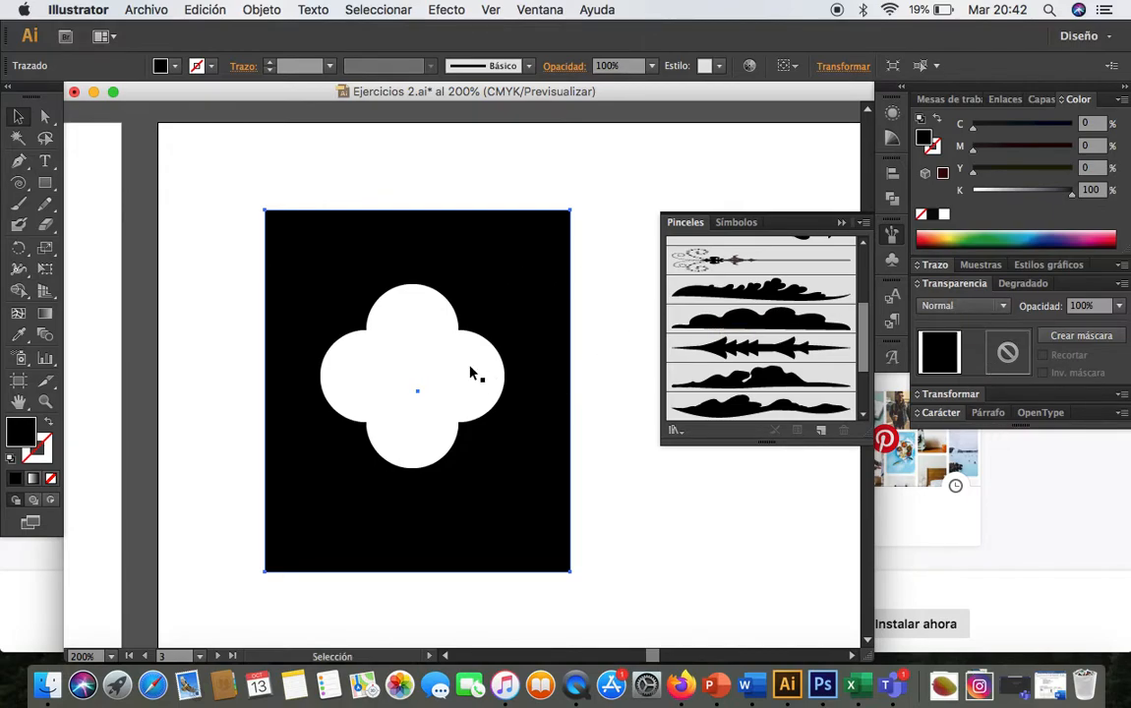
pyautogui.click(594, 431)
# Step: Select the four circles without the black rectangle and flatten their transparency with the [Resolución media] preset
pyautogui.moveTo(606, 466); pyautogui.dragTo(291, 283)
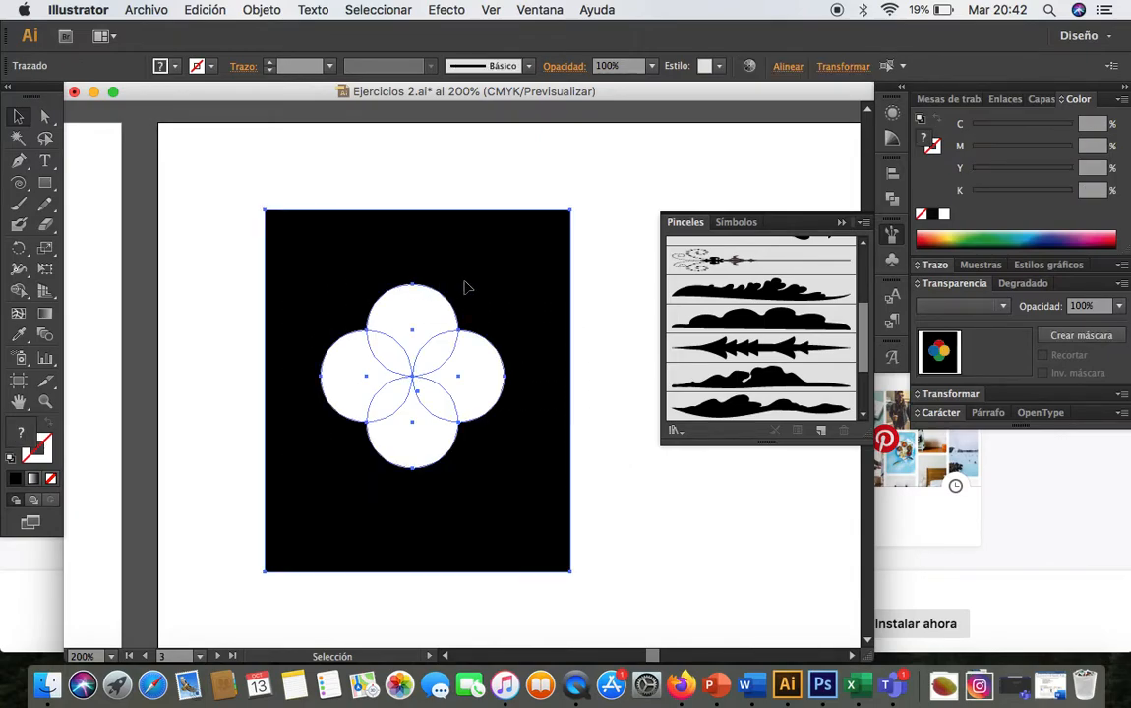
pyautogui.keyDown('shift'); pyautogui.click(521, 278); pyautogui.keyUp('shift')
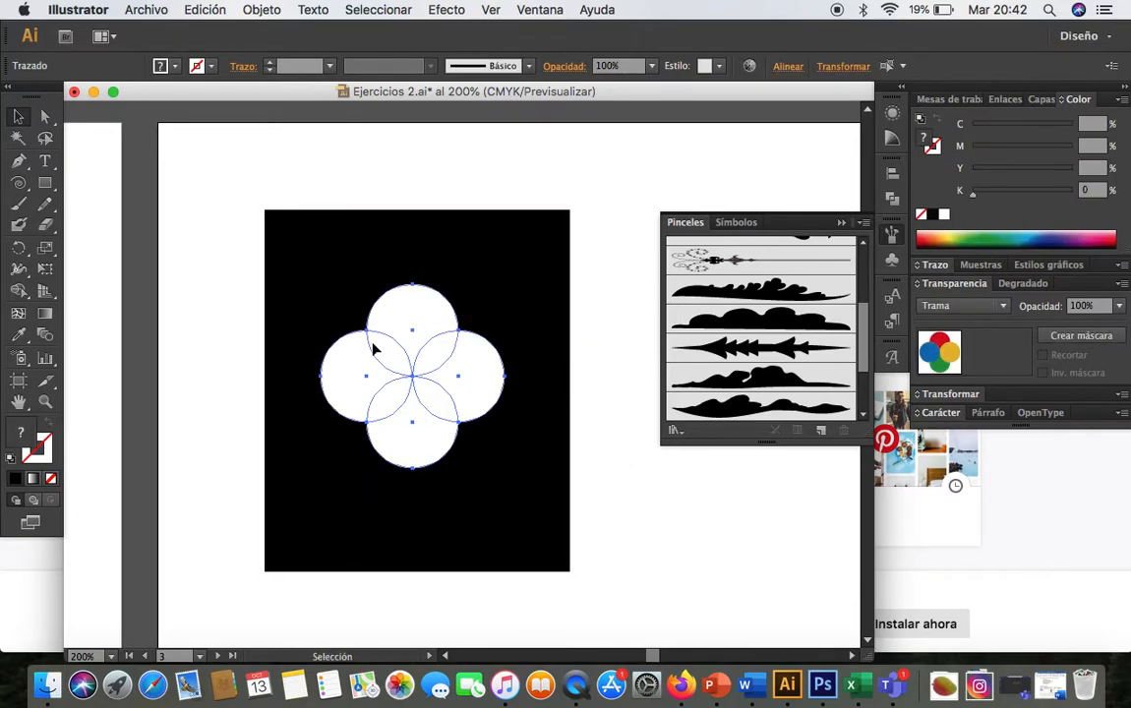
pyautogui.click(611, 437)
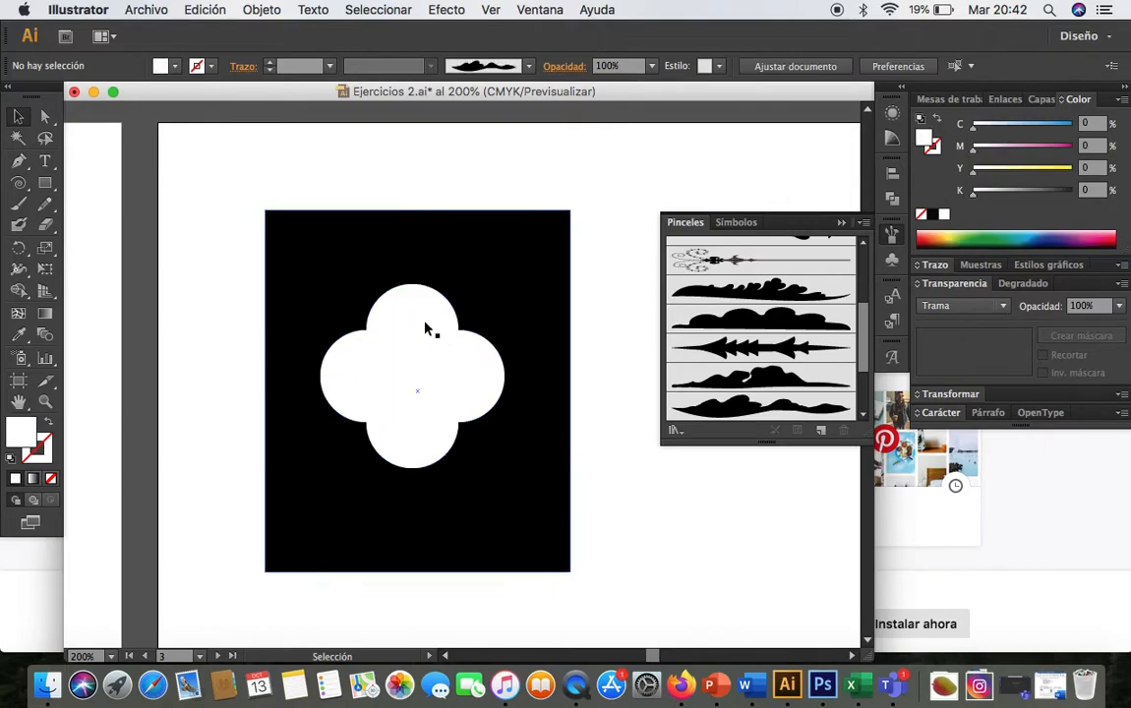
pyautogui.moveTo(616, 539); pyautogui.dragTo(249, 200)
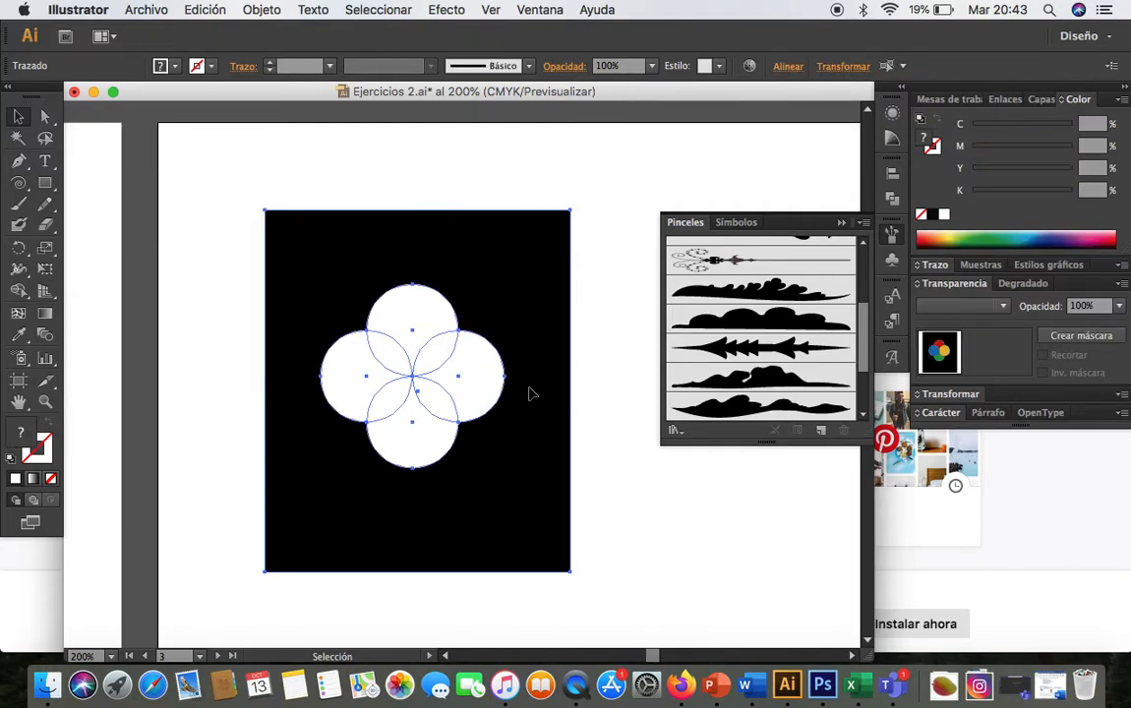
pyautogui.keyDown('shift'); pyautogui.click(569, 233); pyautogui.keyUp('shift')
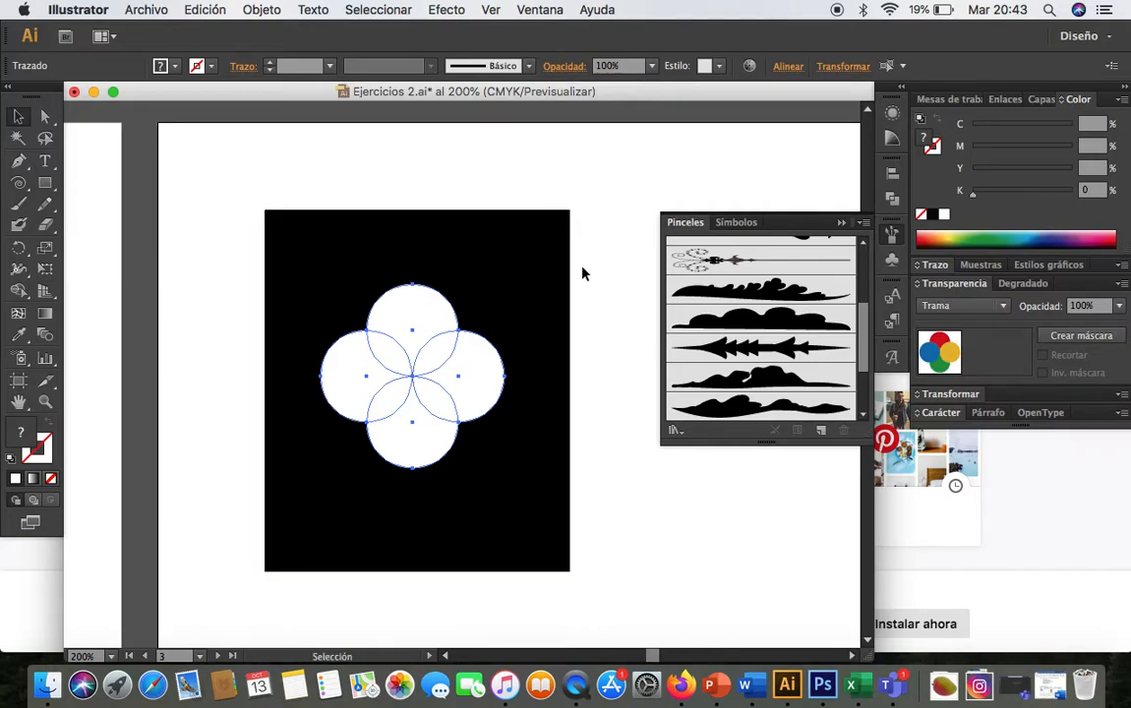
pyautogui.click(273, 11)
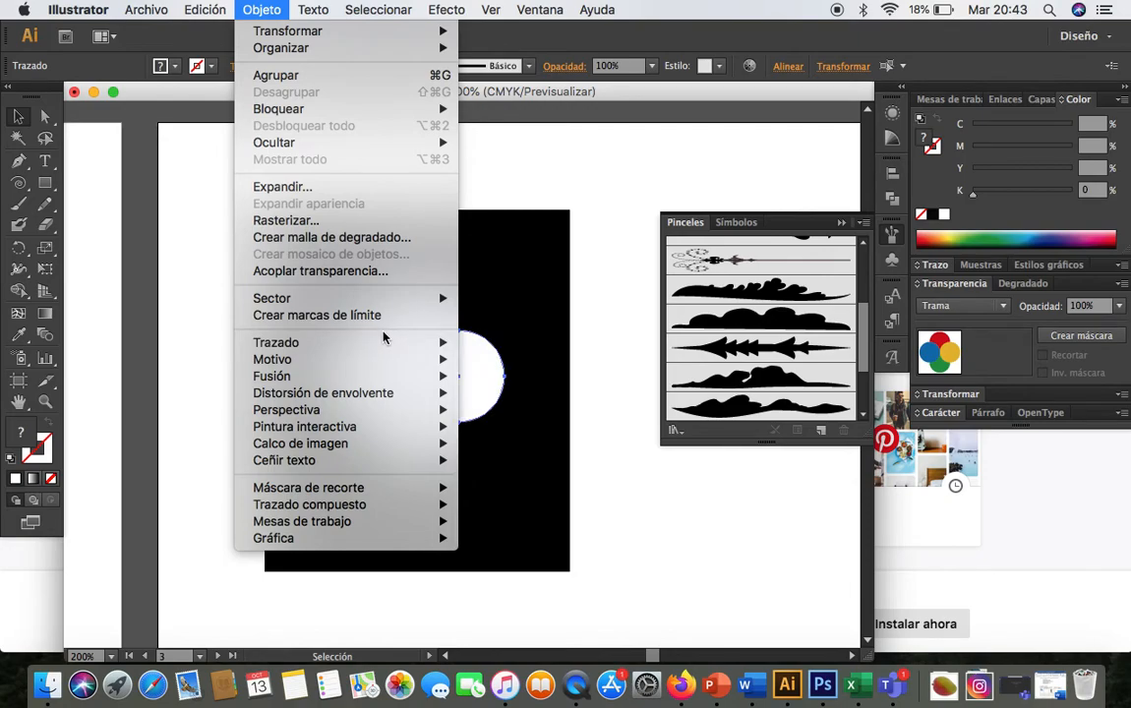
pyautogui.click(382, 274)
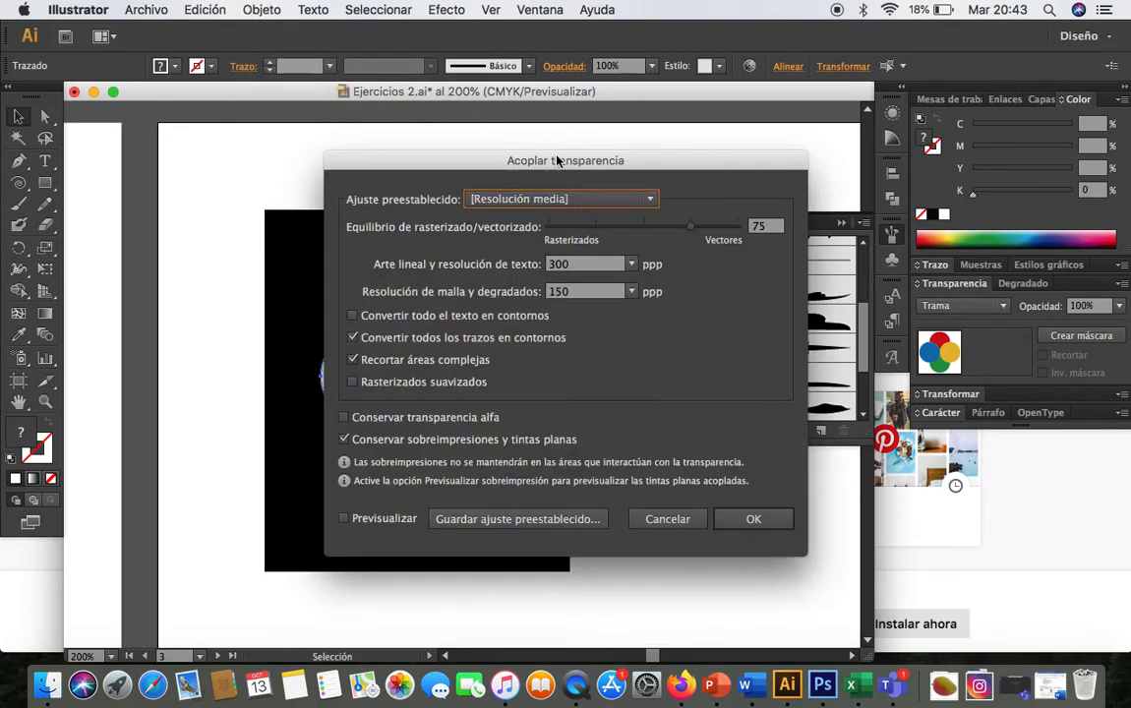
pyautogui.moveTo(557, 160); pyautogui.dragTo(758, 113)
pyautogui.click(962, 477)
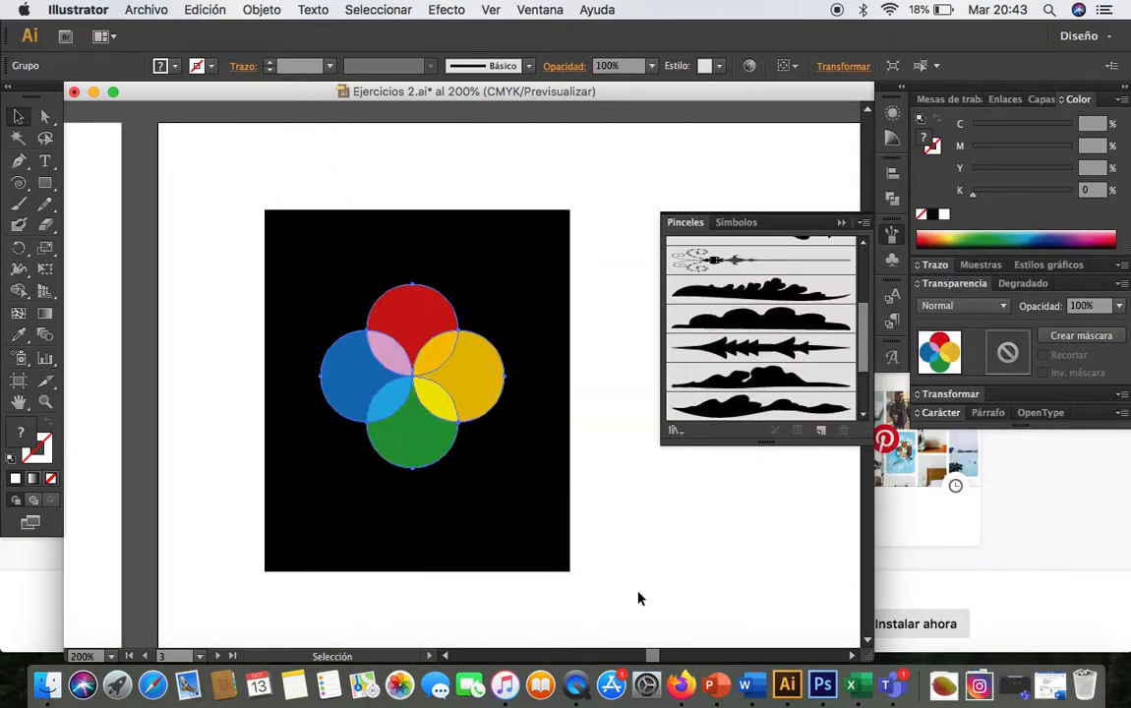
# Step: Try a purple fill on the background rectangle, ending with a teal one
pyautogui.click(609, 532)
pyautogui.click(539, 295)
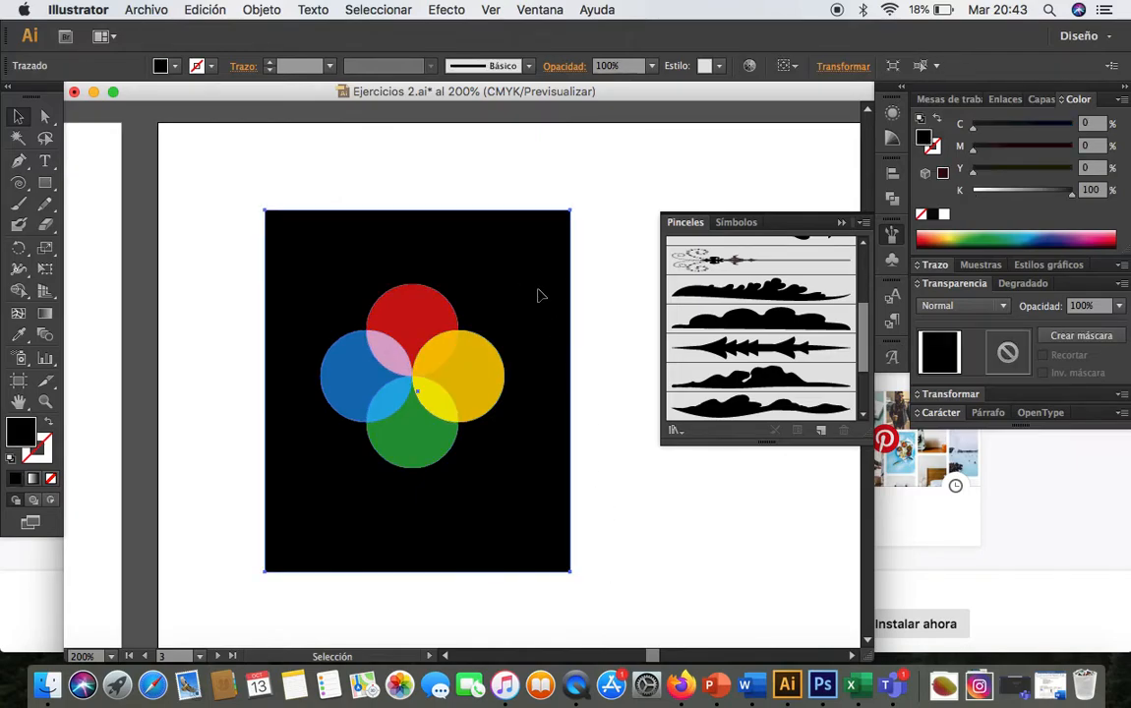
pyautogui.click(1070, 233)
pyautogui.click(1050, 236)
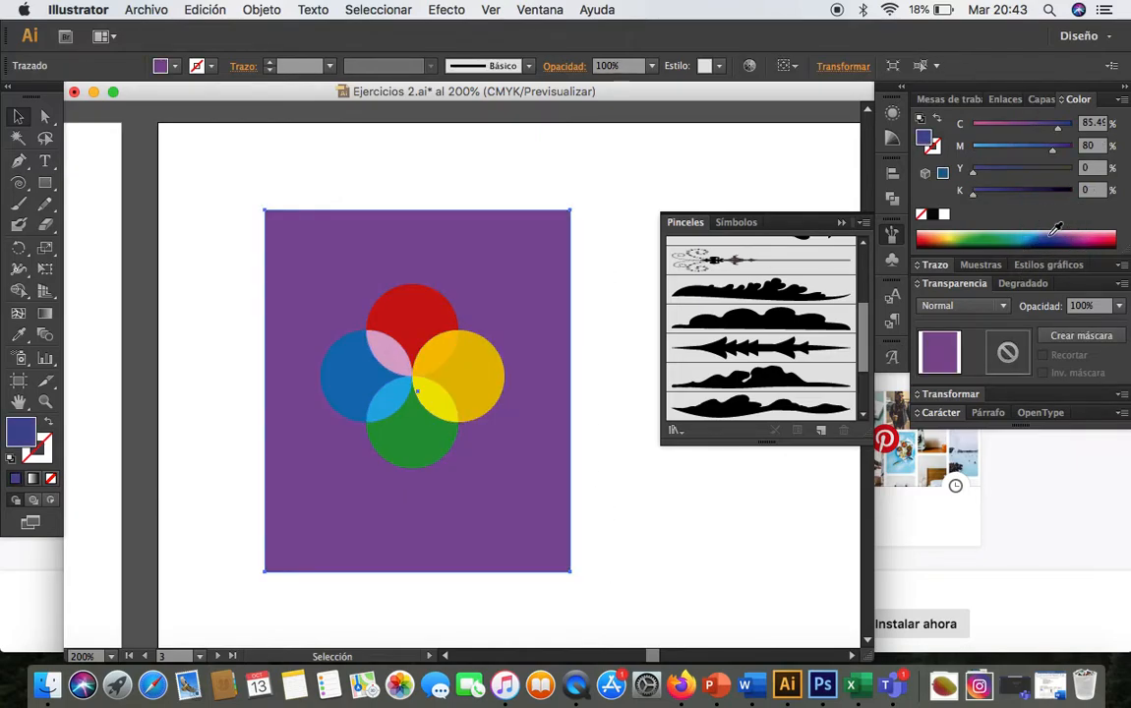
pyautogui.click(1013, 233)
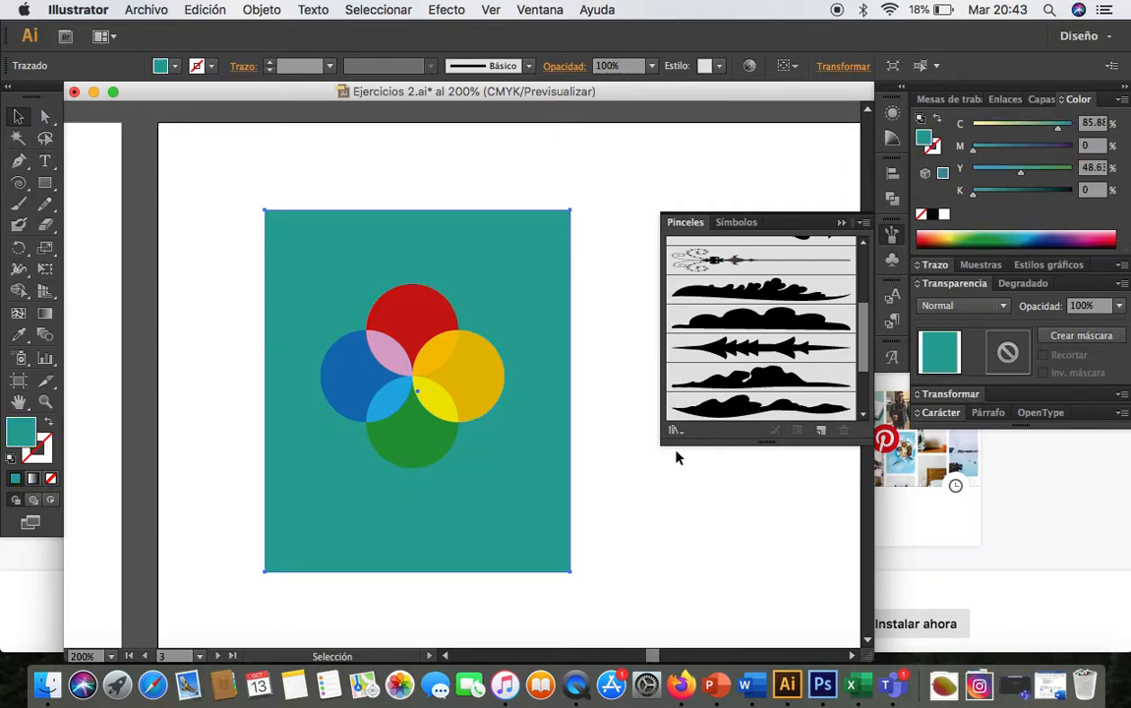
pyautogui.click(603, 536)
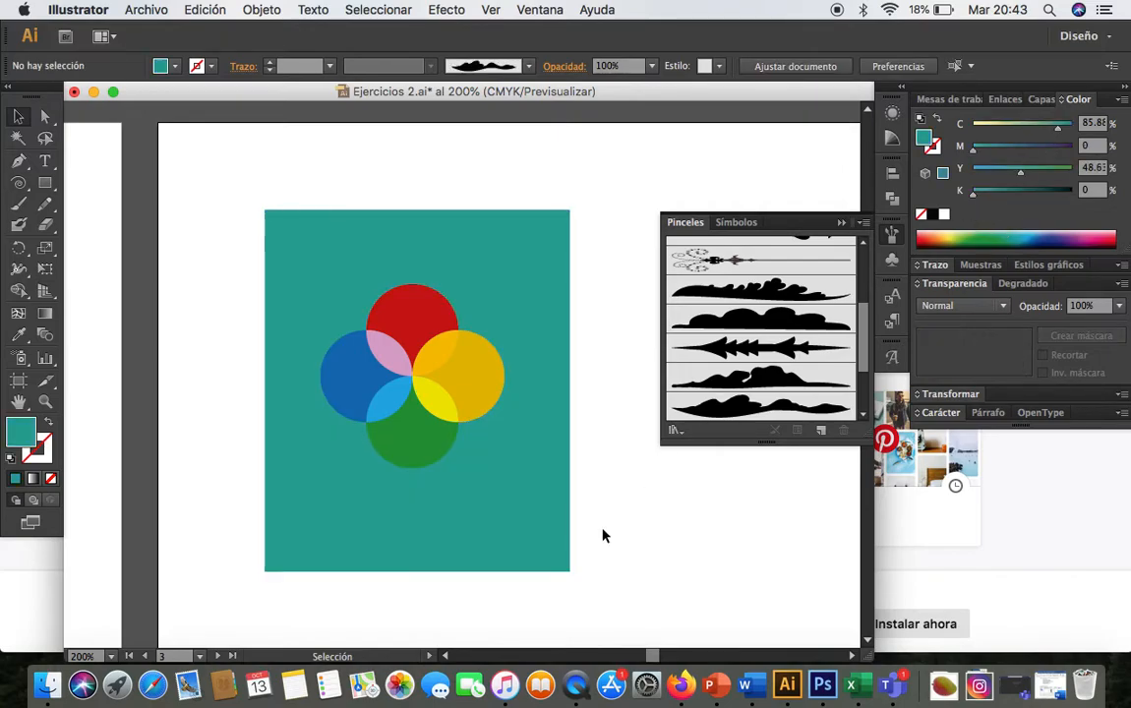
# Step: Delete the teal background rectangle behind the circles
pyautogui.hscroll(3, 604, 536)
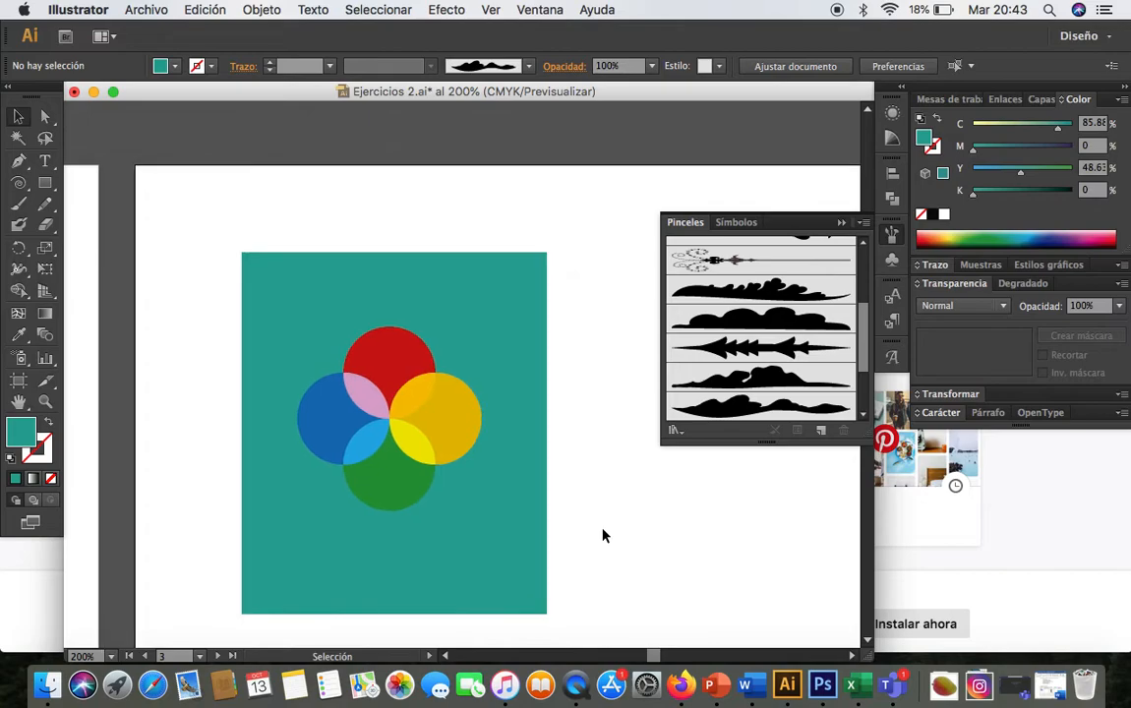
pyautogui.hscroll(1, 604, 536)
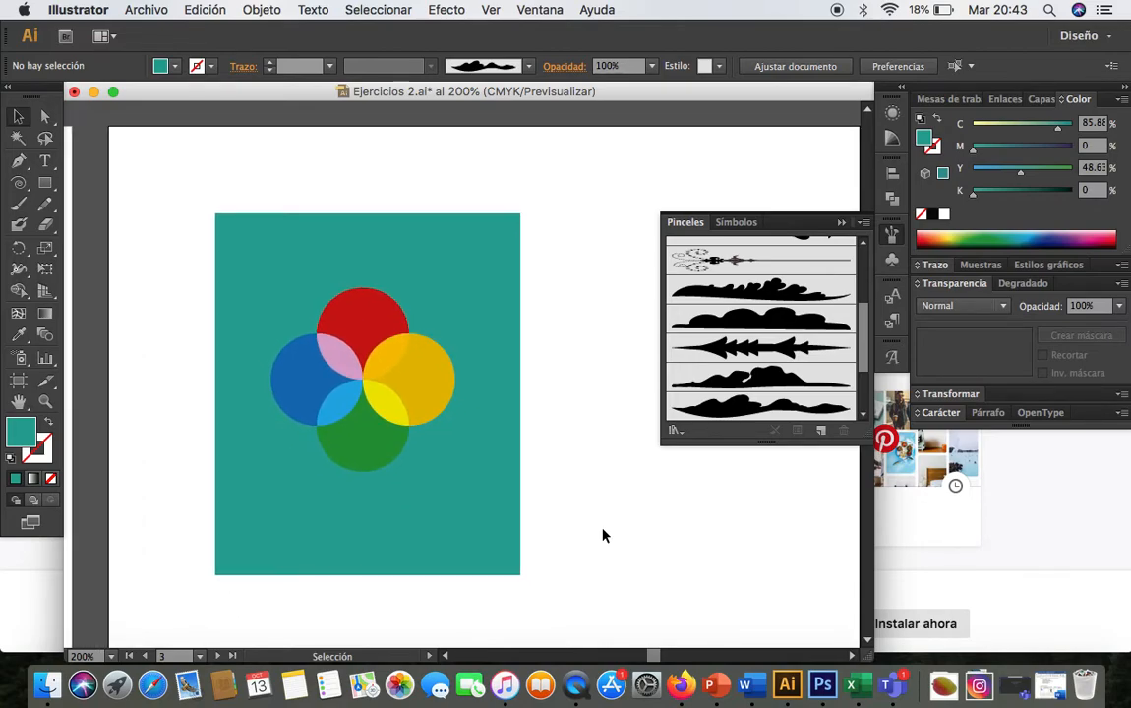
pyautogui.click(481, 477)
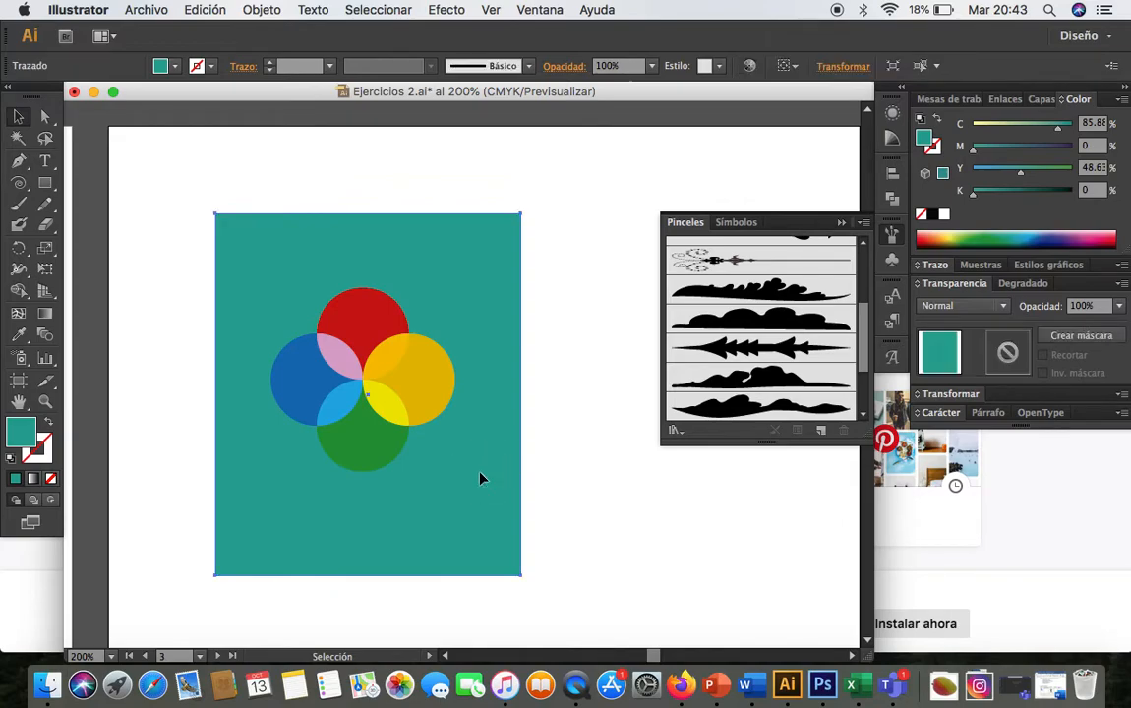
pyautogui.press('Delete')
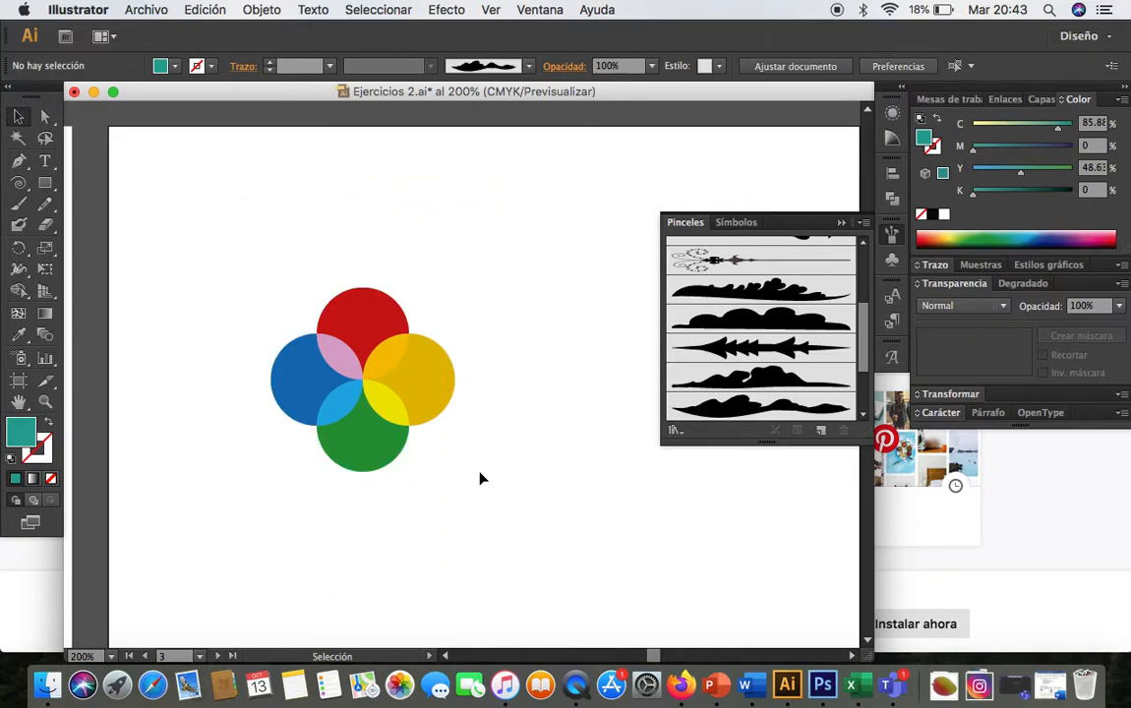
# Step: Delete the existing pattern brush made of multicoloured overlapping circles from the brushes
pyautogui.scroll(-2, 784, 359)
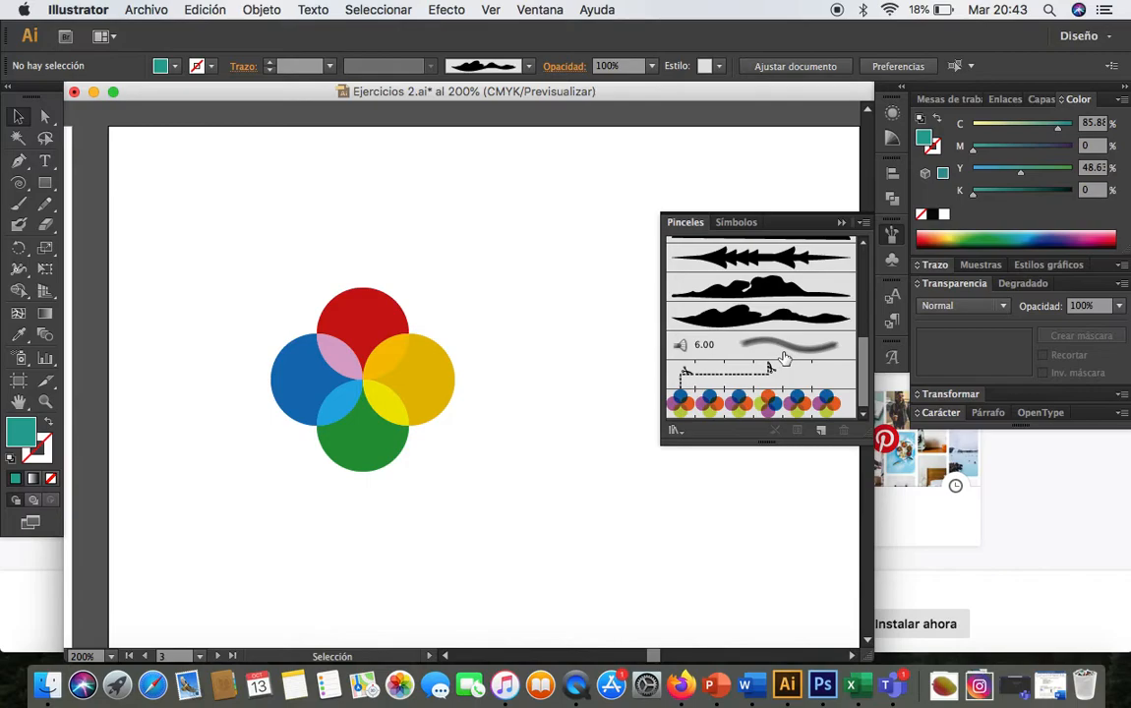
pyautogui.moveTo(835, 404); pyautogui.dragTo(844, 431)
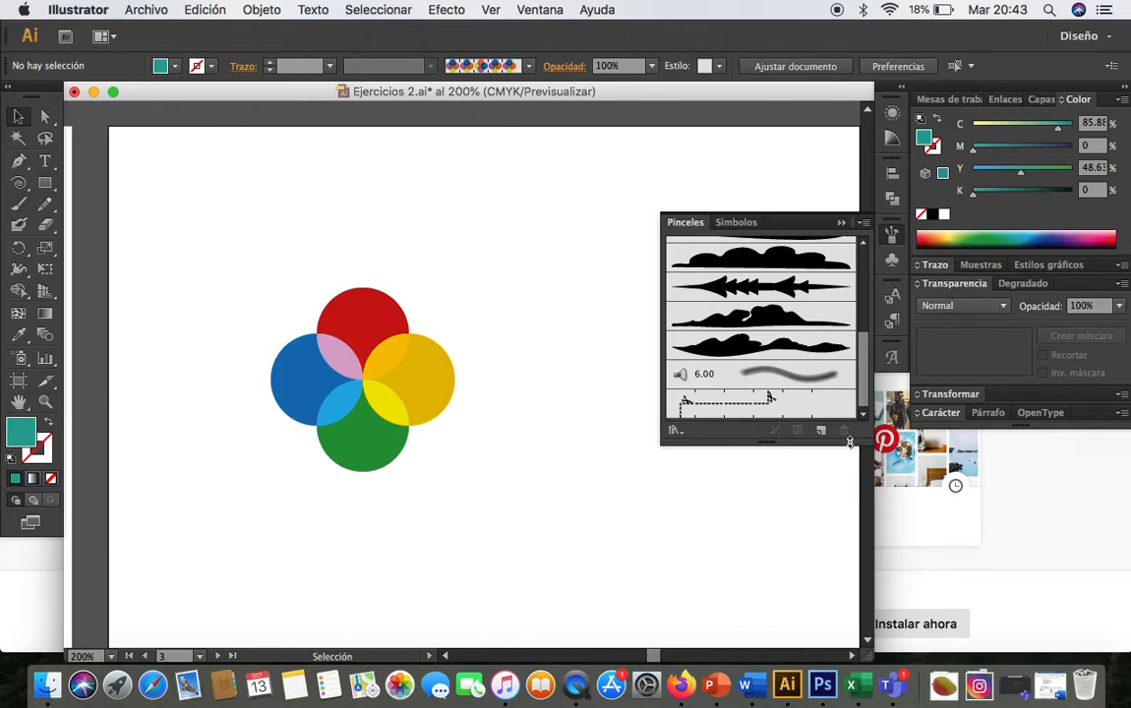
pyautogui.click(507, 409)
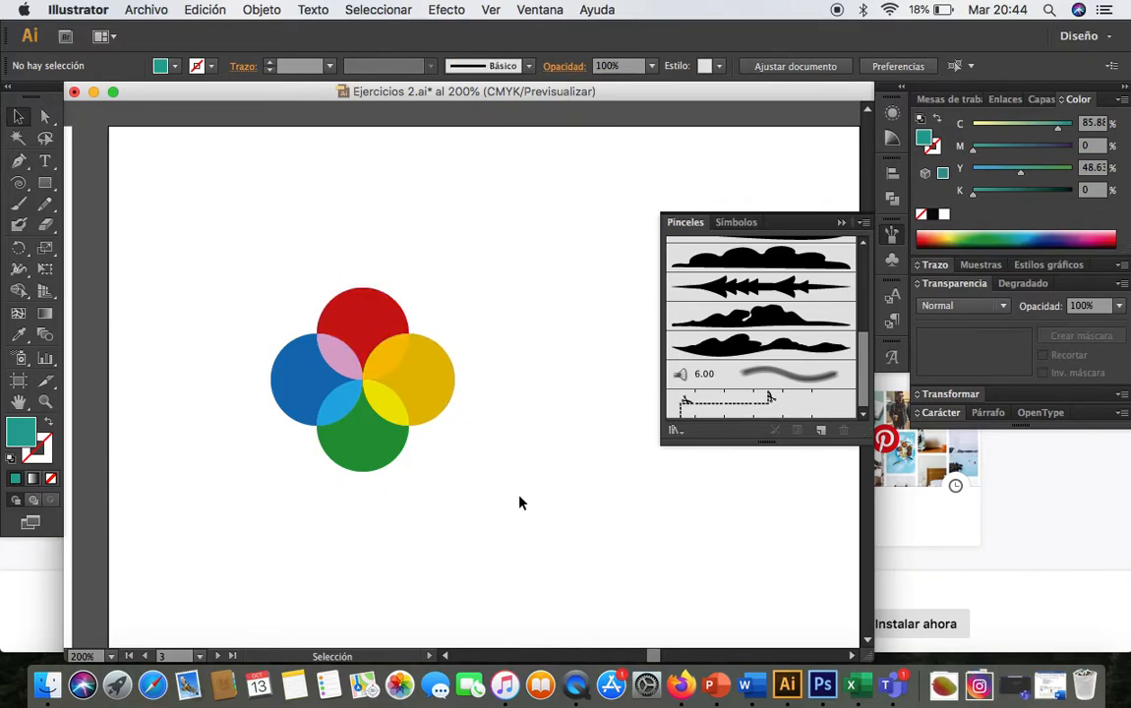
# Step: Create a Pincel de motivo from the flattened circle group, keeping Fijo scale at 100%, 0% spacing and the Estirar fit
pyautogui.moveTo(521, 499); pyautogui.dragTo(230, 287)
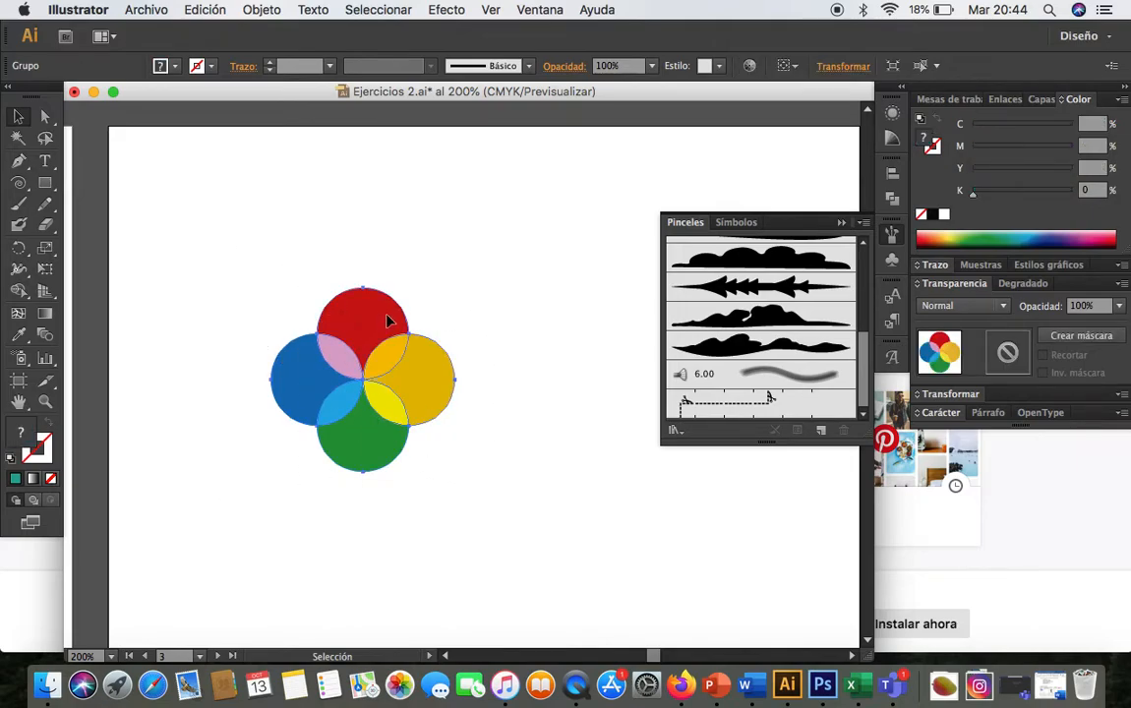
pyautogui.moveTo(367, 321)
pyautogui.mouseDown()
pyautogui.moveTo(515, 295)
pyautogui.moveTo(730, 331)
pyautogui.mouseUp()
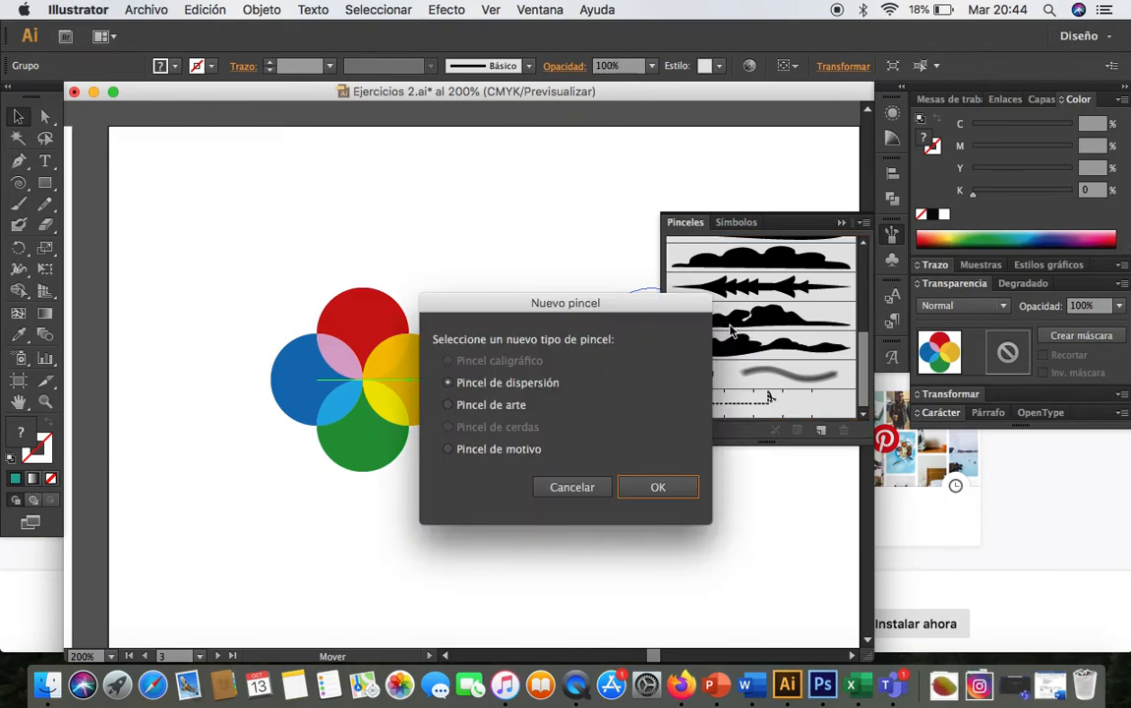
pyautogui.click(470, 452)
pyautogui.click(659, 488)
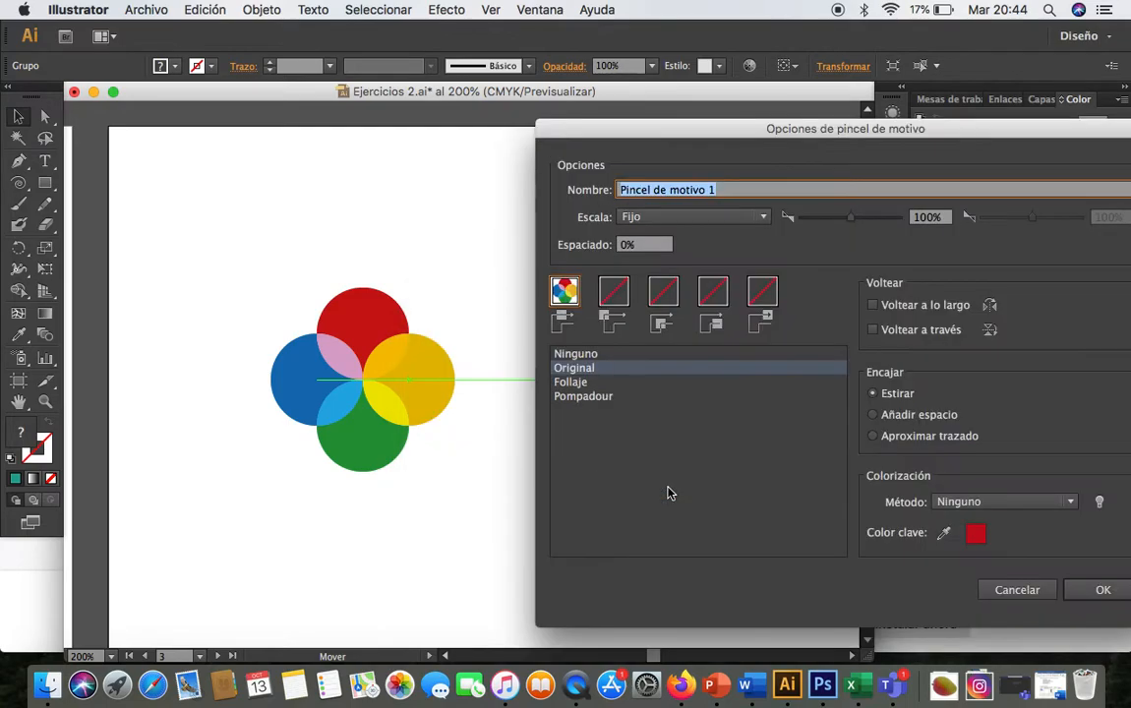
pyautogui.moveTo(891, 136); pyautogui.dragTo(794, 115)
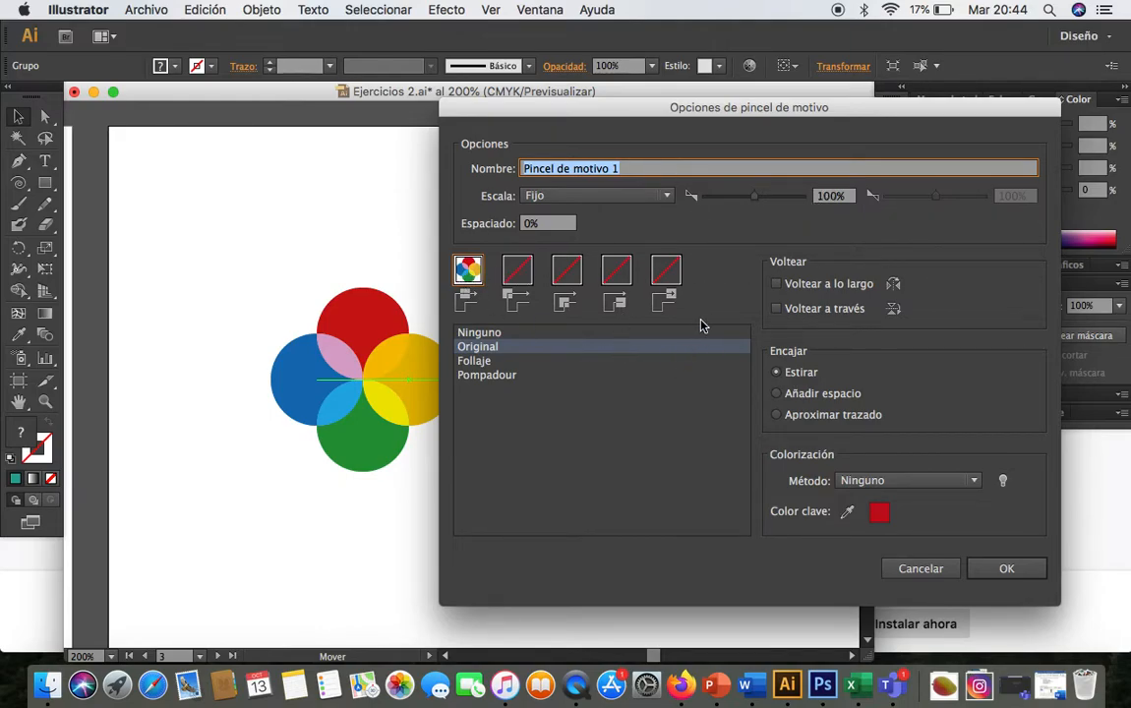
pyautogui.click(1001, 570)
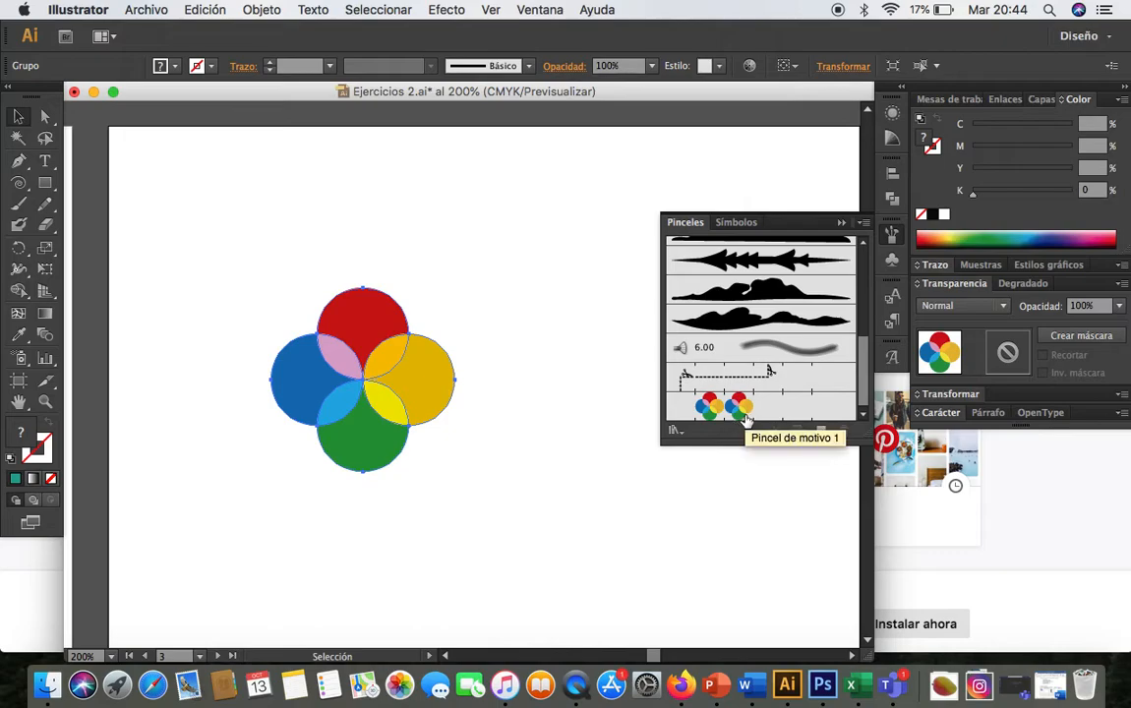
# Step: Draw a horizontal straight line below the circles with the Pen tool and apply the four-circle pattern brush to it
pyautogui.click(544, 482)
pyautogui.press('super+1')
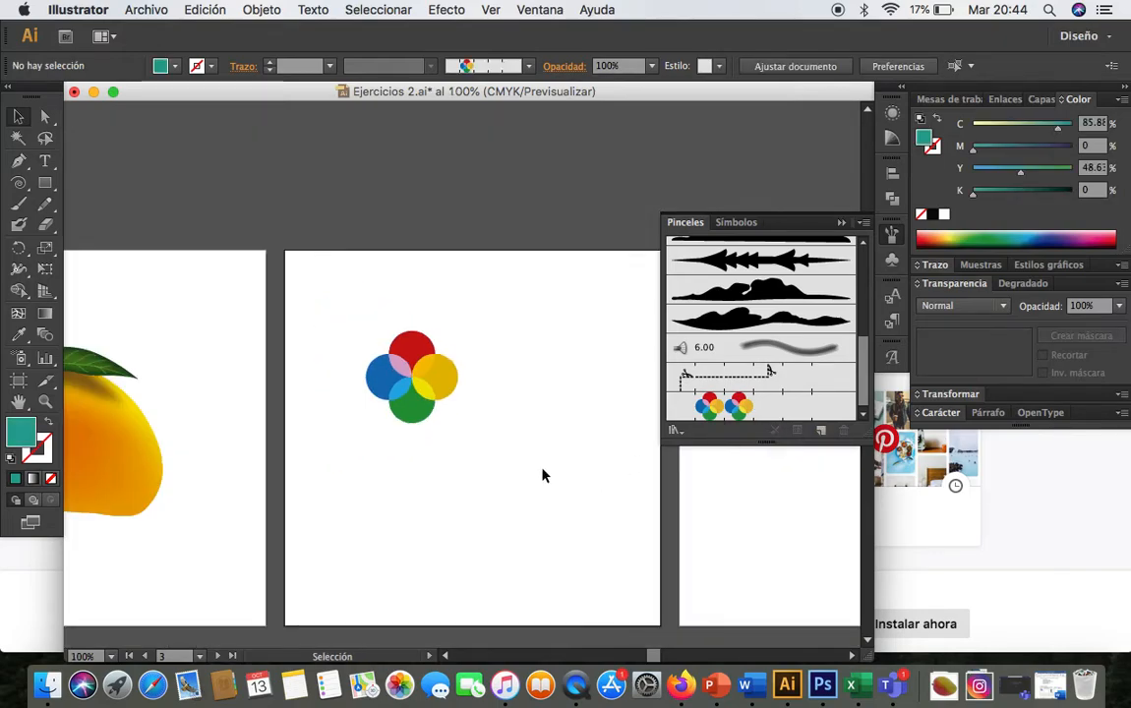
pyautogui.scroll(-2, 545, 476)
pyautogui.click(18, 160)
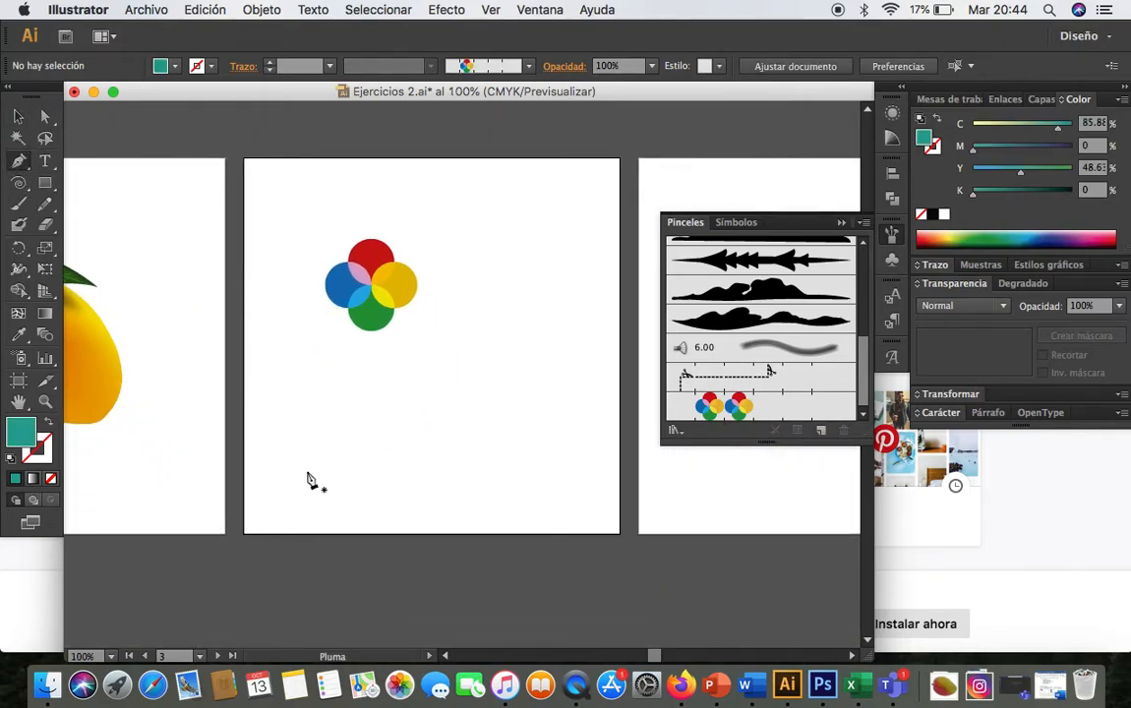
pyautogui.click(280, 445)
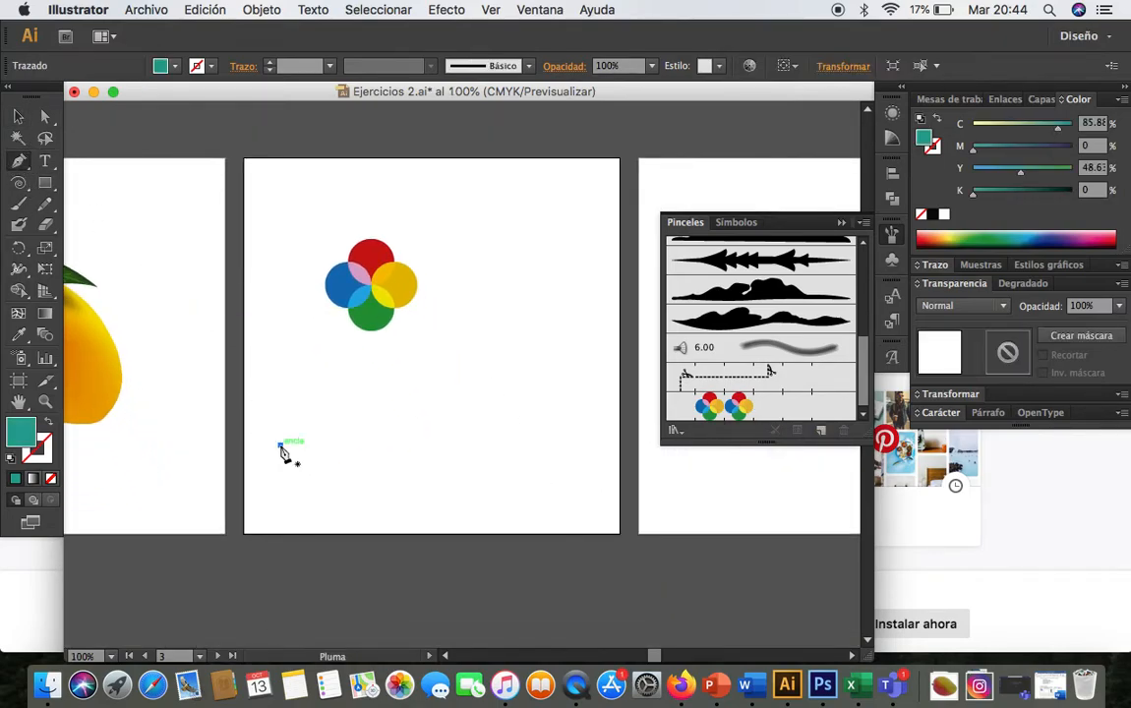
pyautogui.click(579, 446)
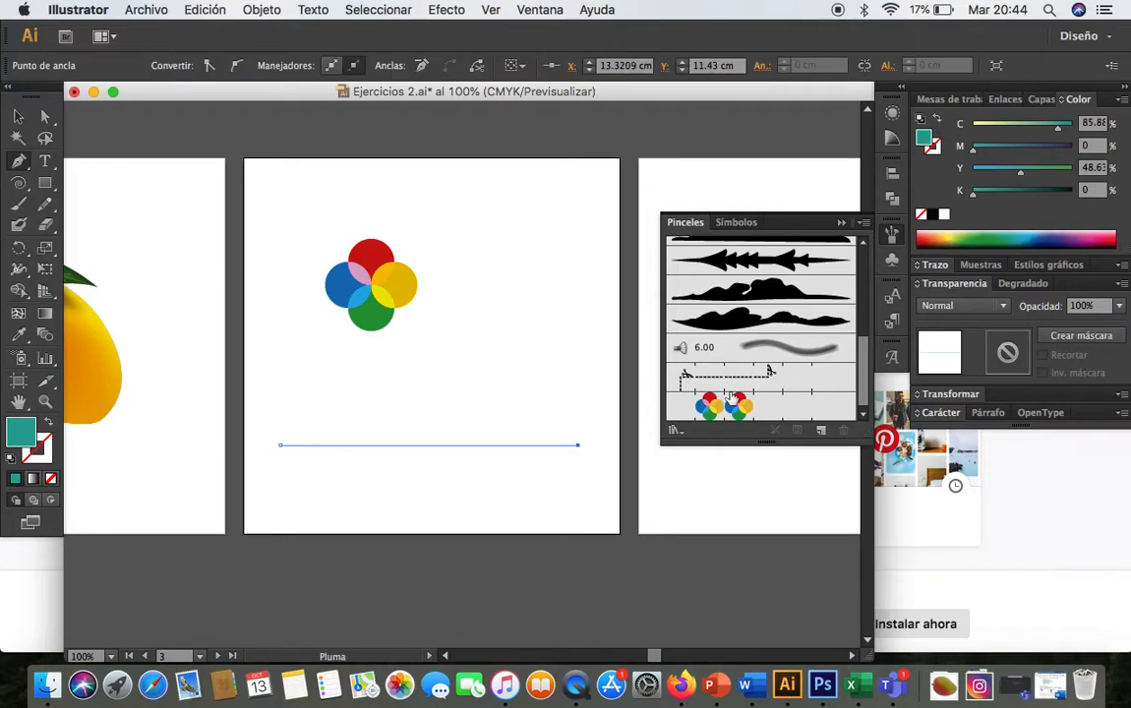
pyautogui.click(18, 115)
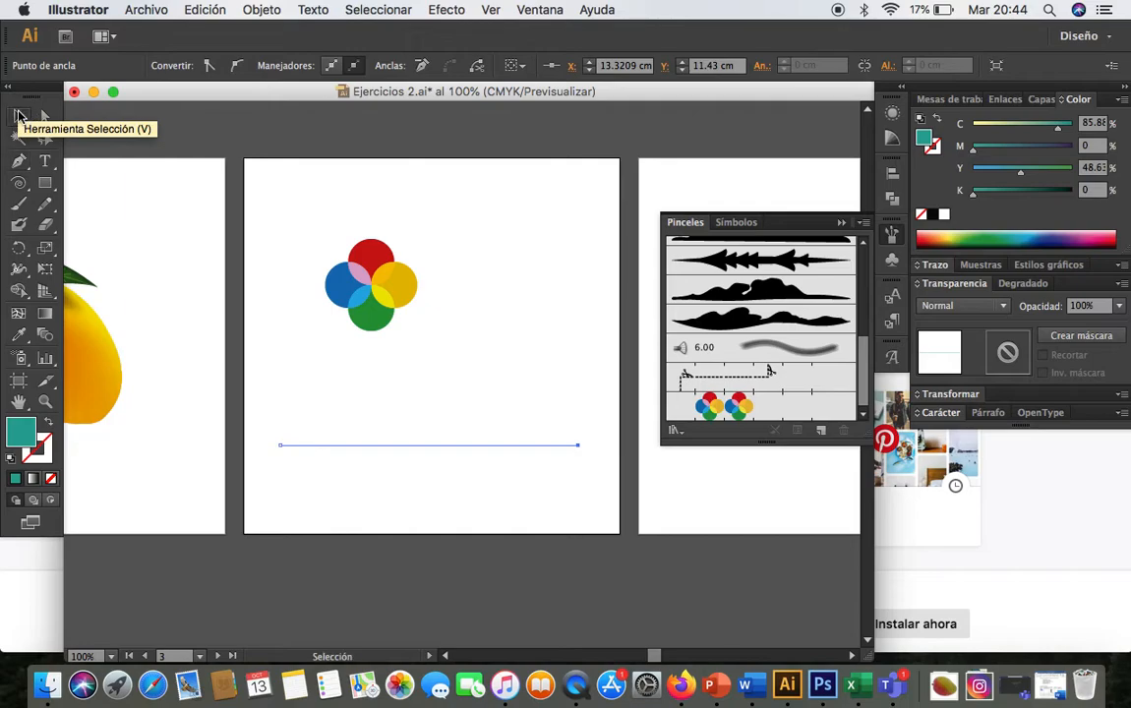
pyautogui.click(744, 408)
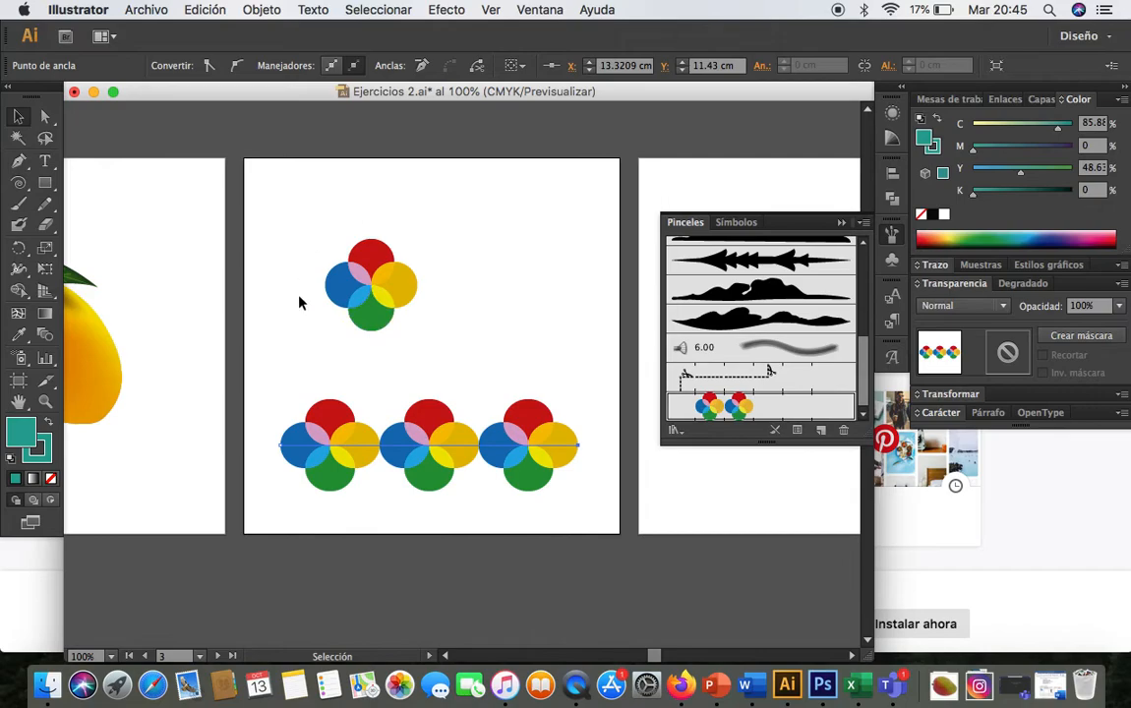
# Step: Set the stroke weight of the brushed line to 0.25 pt
pyautogui.click(498, 373)
pyautogui.click(448, 445)
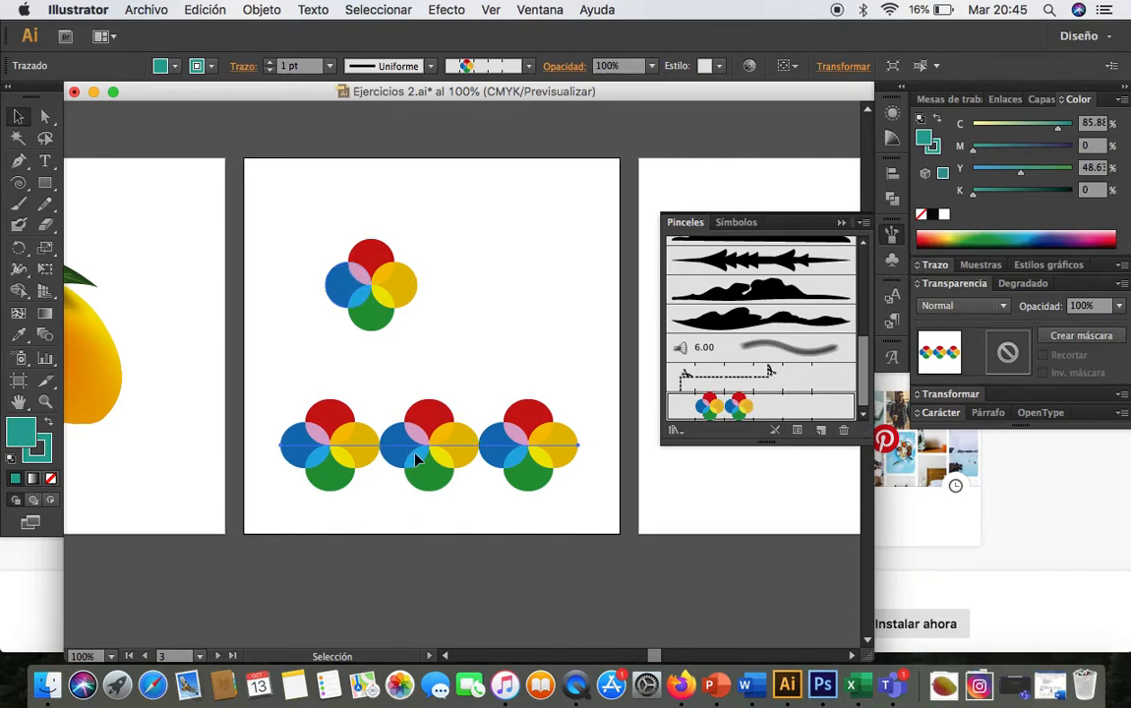
pyautogui.click(330, 69)
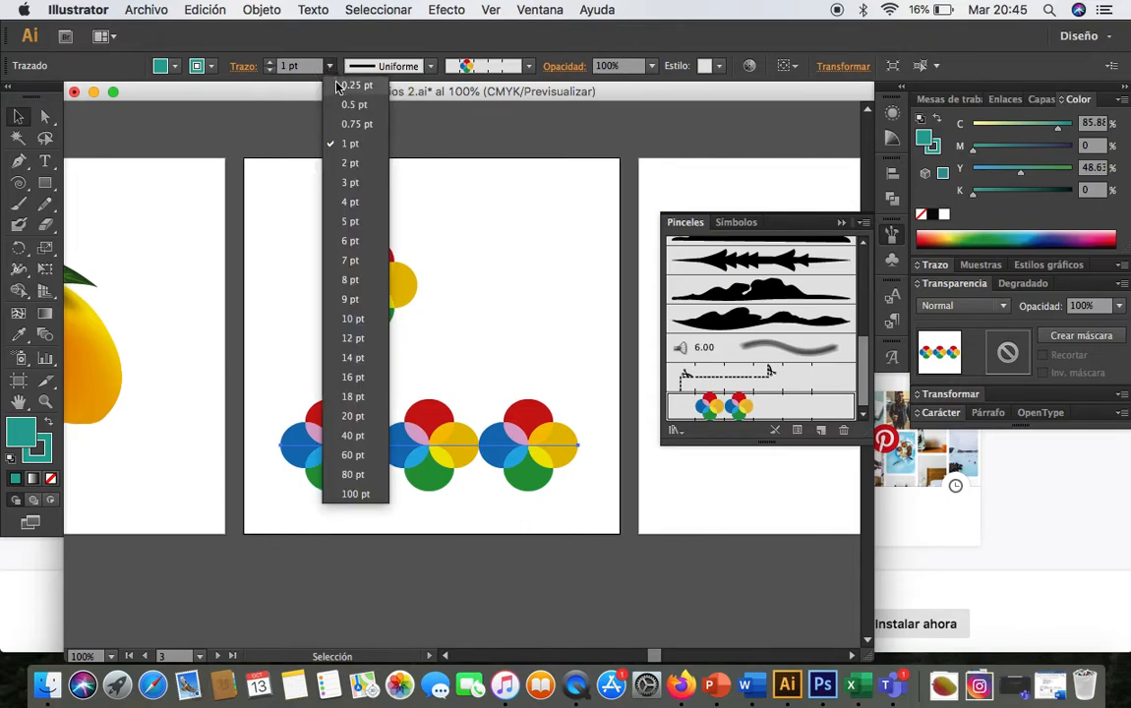
pyautogui.click(336, 85)
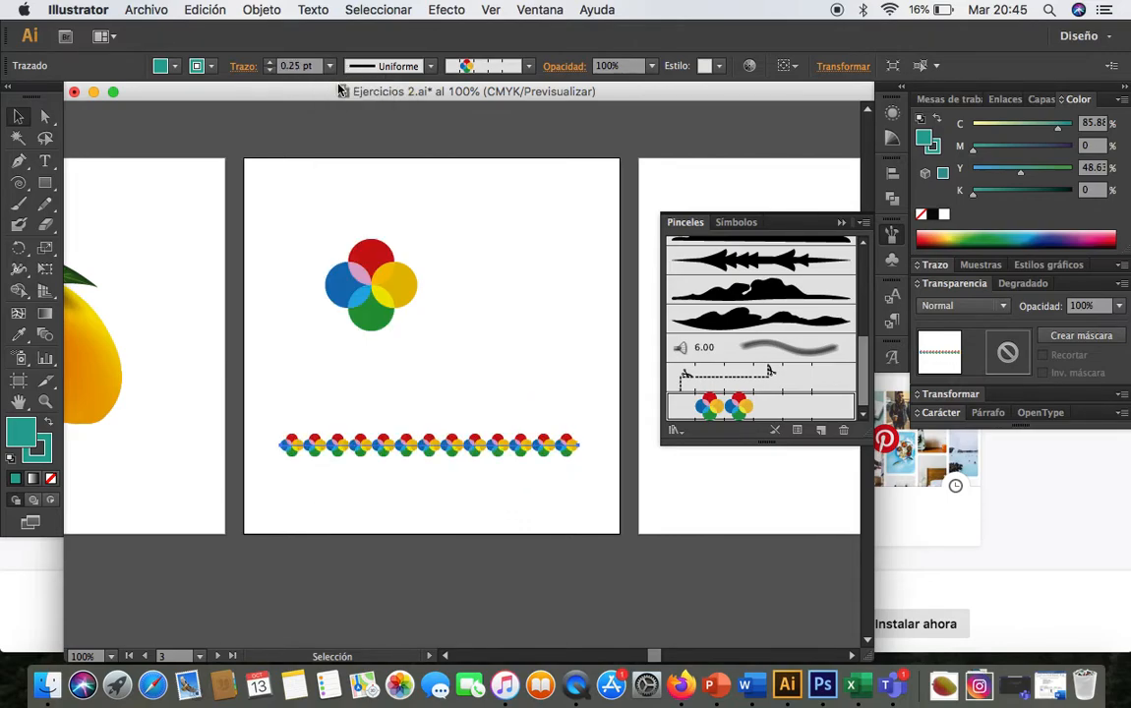
pyautogui.click(522, 396)
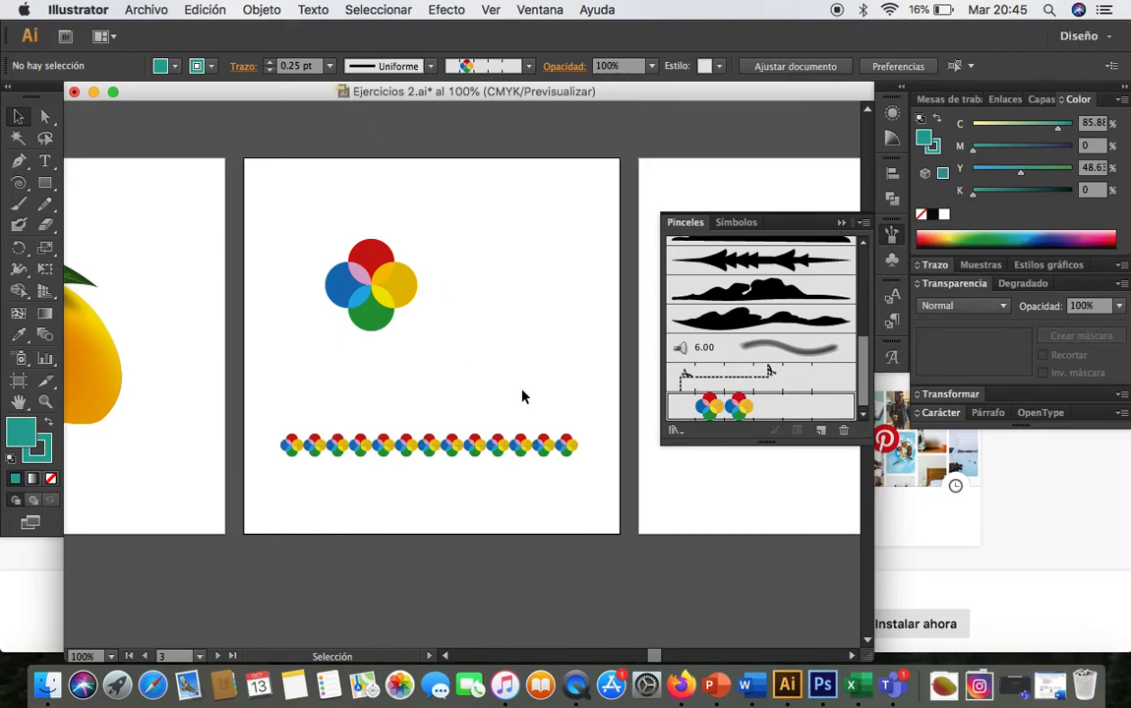
# Step: Delete the brushed line and move the circle group off the artboard, below its lower right corner
pyautogui.click(476, 450)
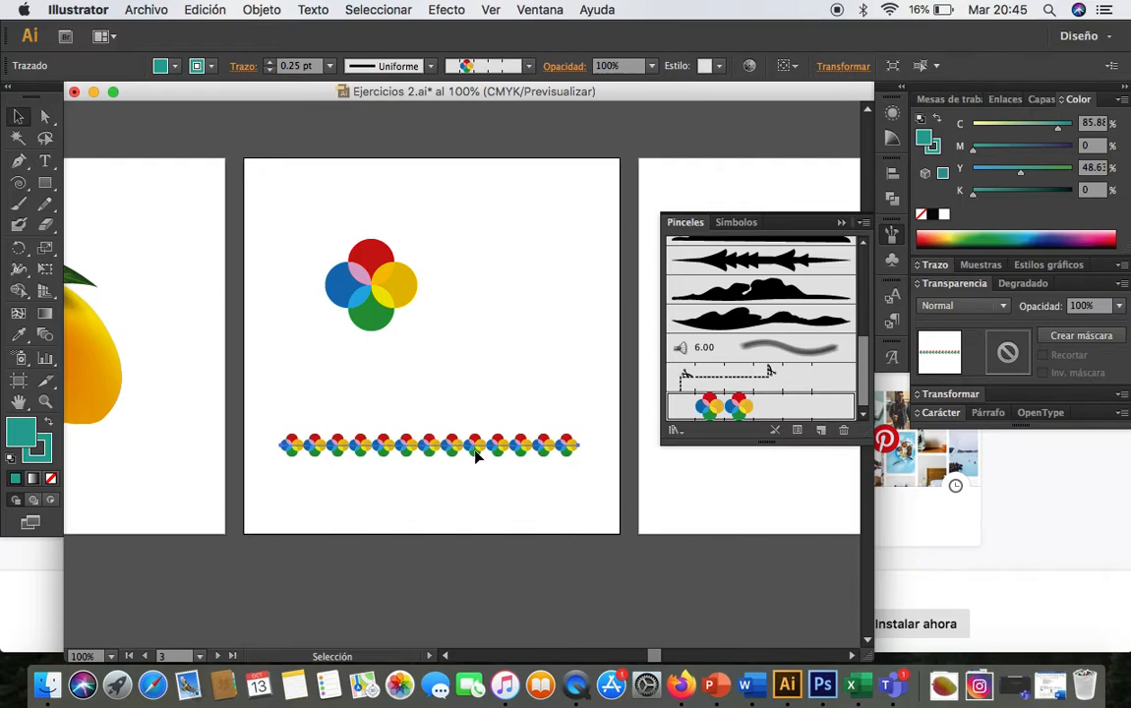
pyautogui.press('Delete')
pyautogui.moveTo(437, 336); pyautogui.dragTo(676, 584)
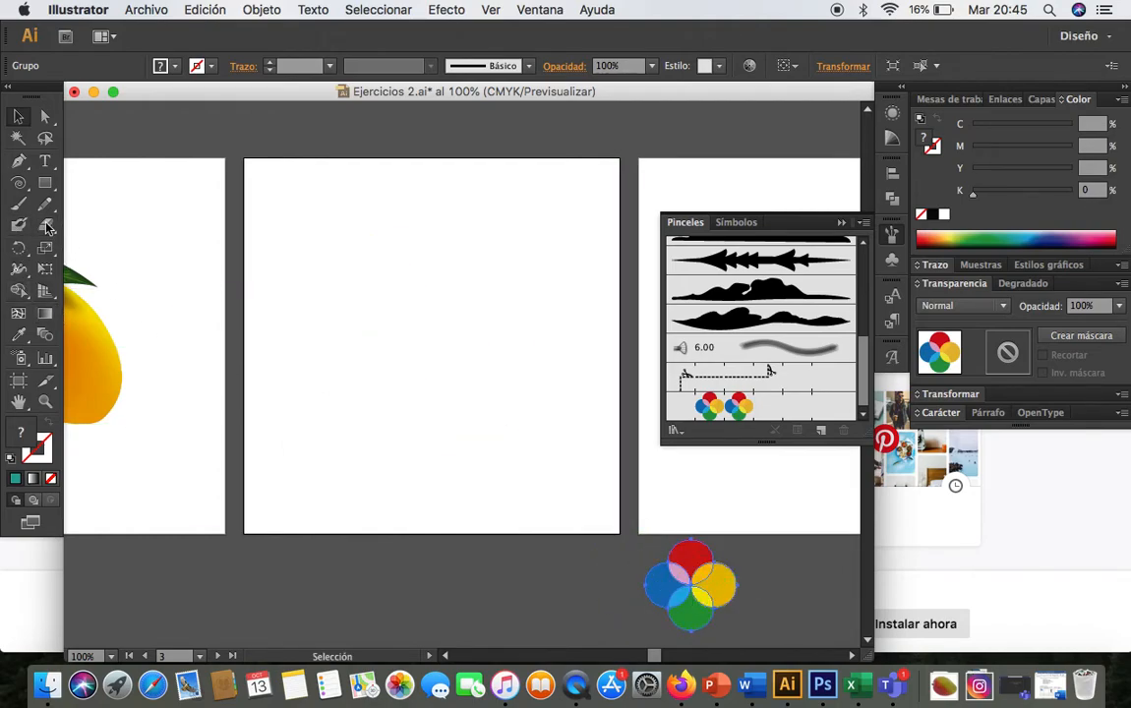
# Step: Draw a large spiral on the empty artboard with the Espiral tool and reposition it inside the artboard
pyautogui.moveTo(19, 182); pyautogui.dragTo(79, 183)
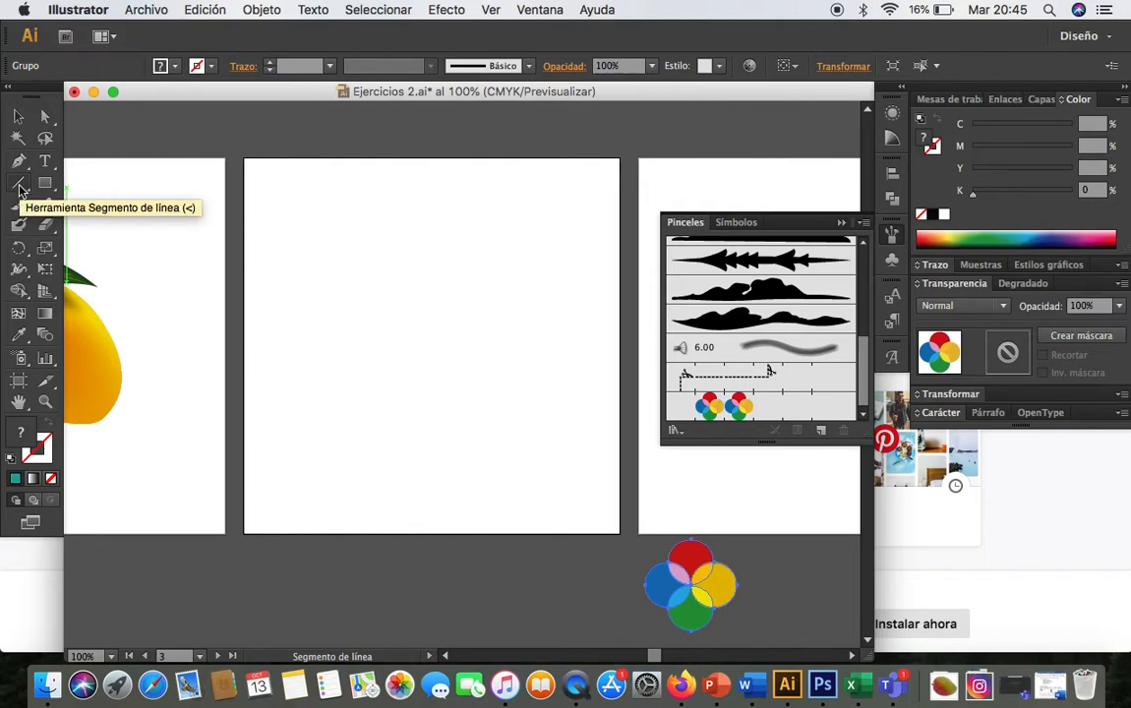
pyautogui.moveTo(20, 189); pyautogui.dragTo(22, 190)
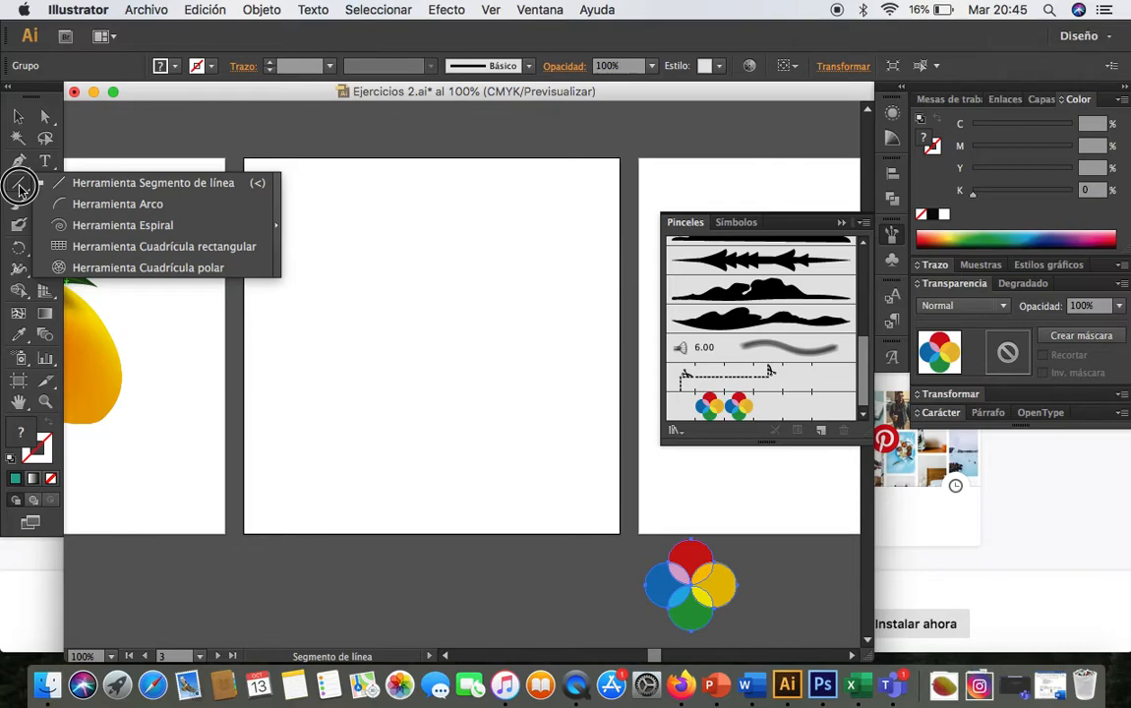
pyautogui.moveTo(19, 189); pyautogui.dragTo(70, 222)
pyautogui.moveTo(421, 322); pyautogui.dragTo(570, 457)
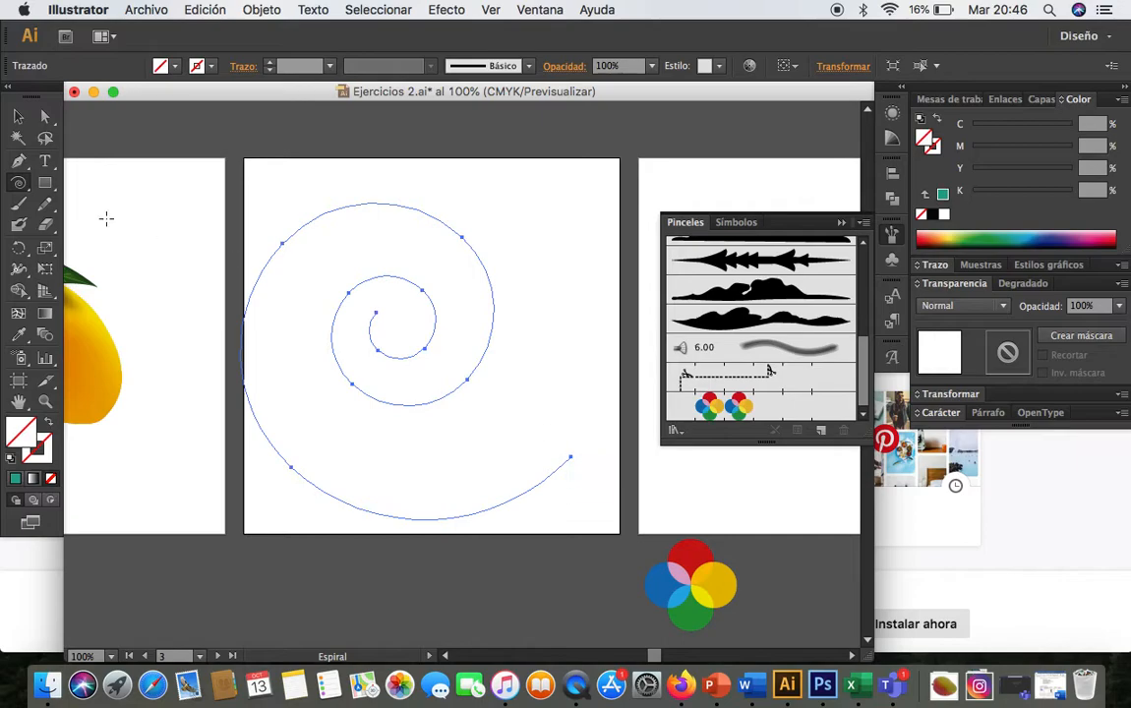
pyautogui.click(18, 116)
pyautogui.moveTo(494, 339); pyautogui.dragTo(528, 315)
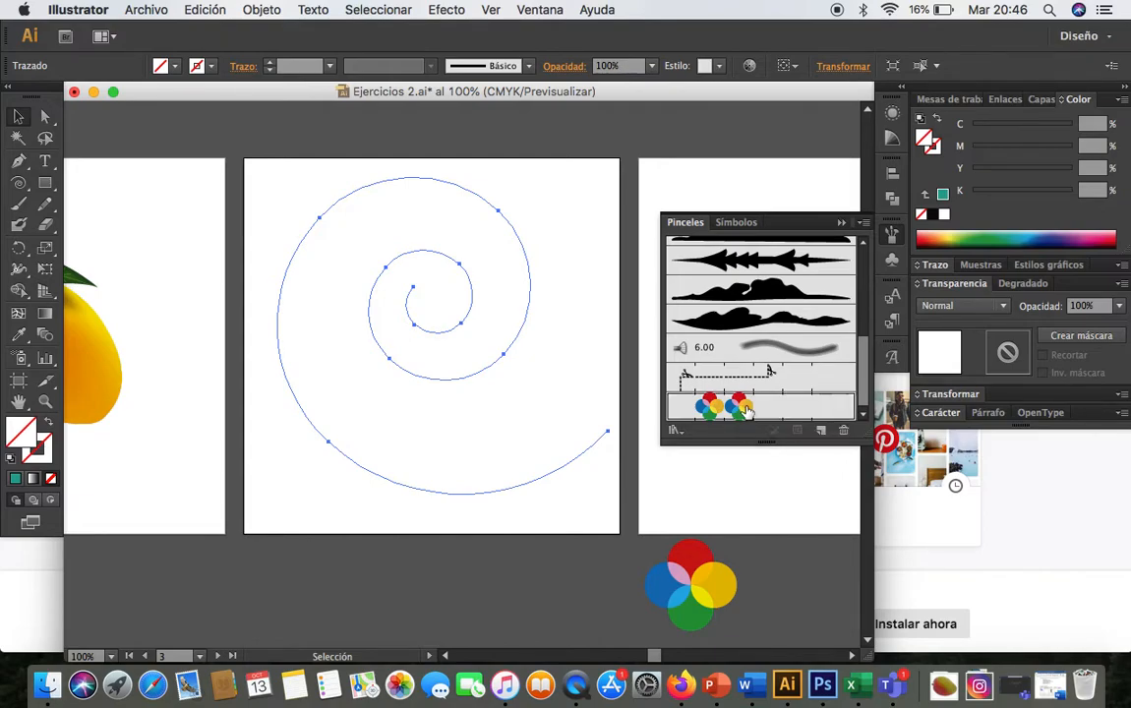
# Step: Apply the four-circle pattern brush to the spiral and reduce its stroke weight to 0.25 pt
pyautogui.click(746, 408)
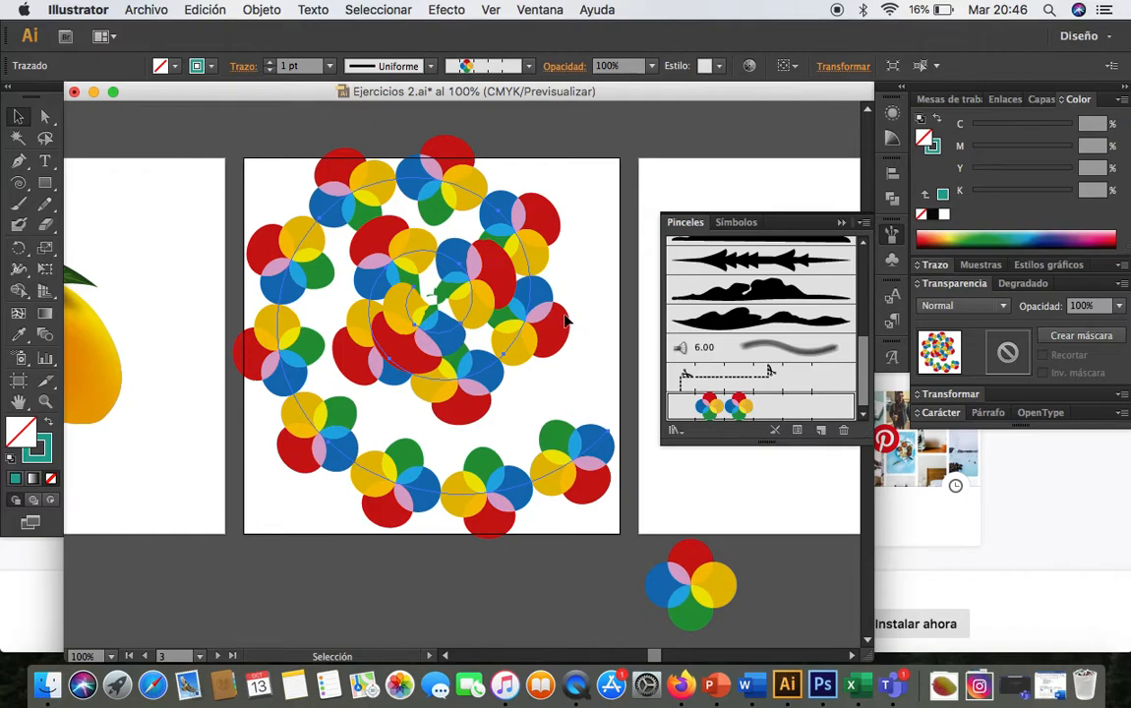
pyautogui.click(331, 66)
pyautogui.click(353, 104)
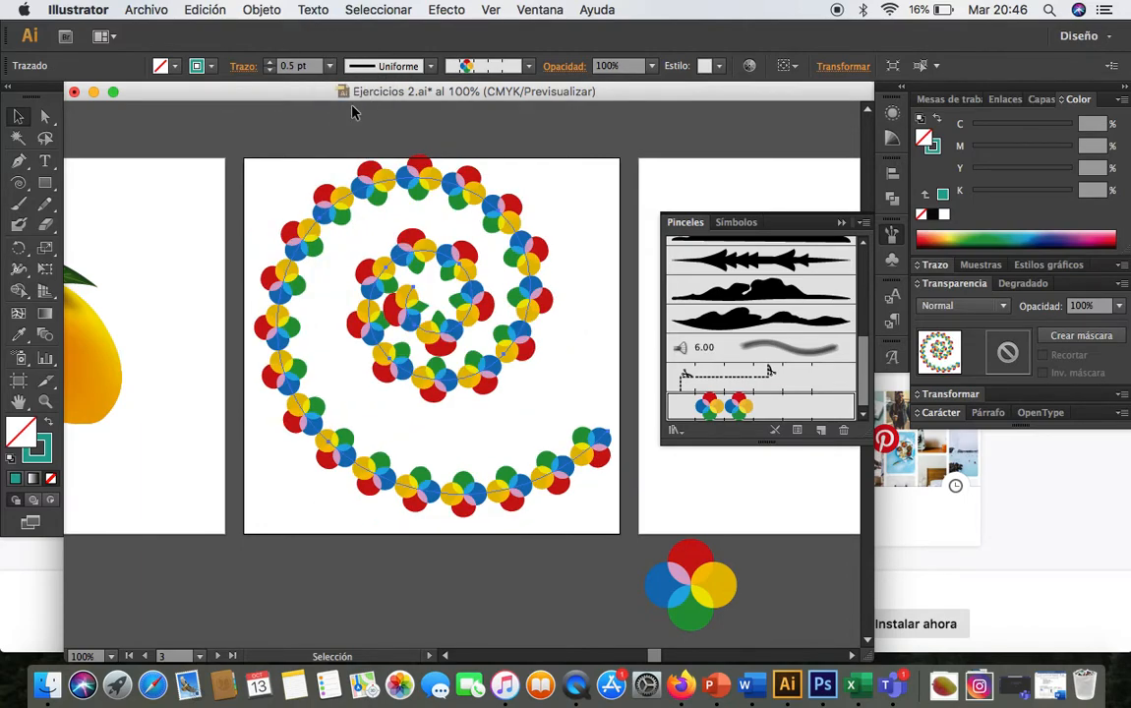
pyautogui.click(330, 66)
pyautogui.click(346, 86)
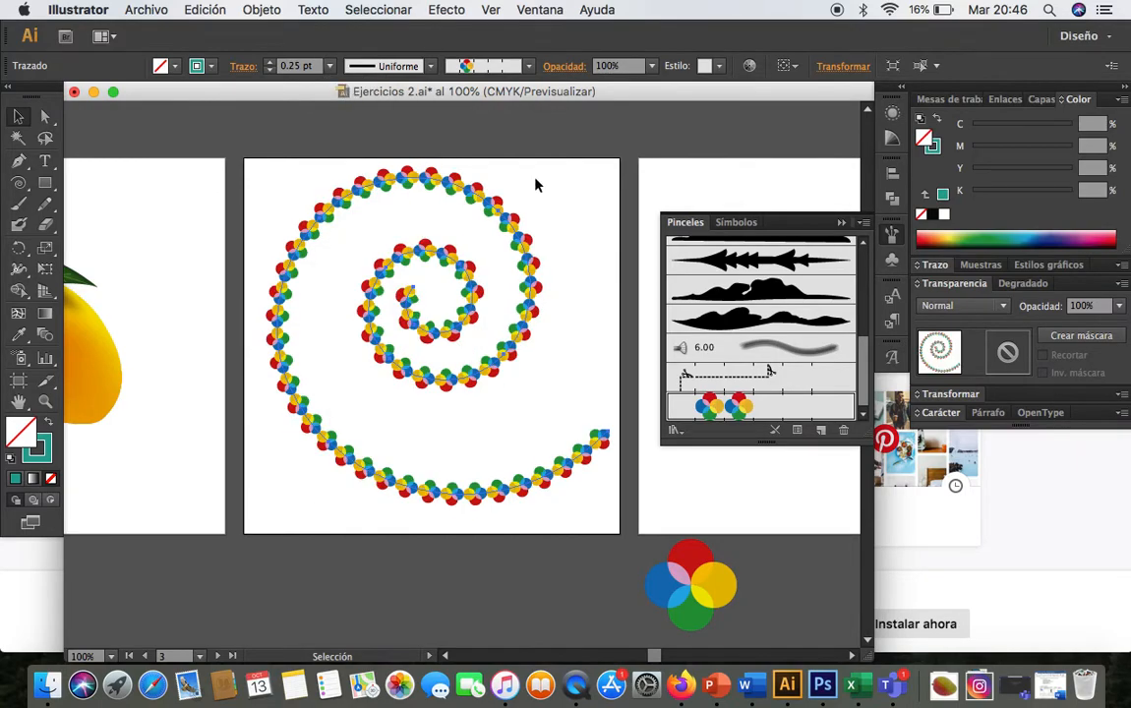
pyautogui.click(567, 219)
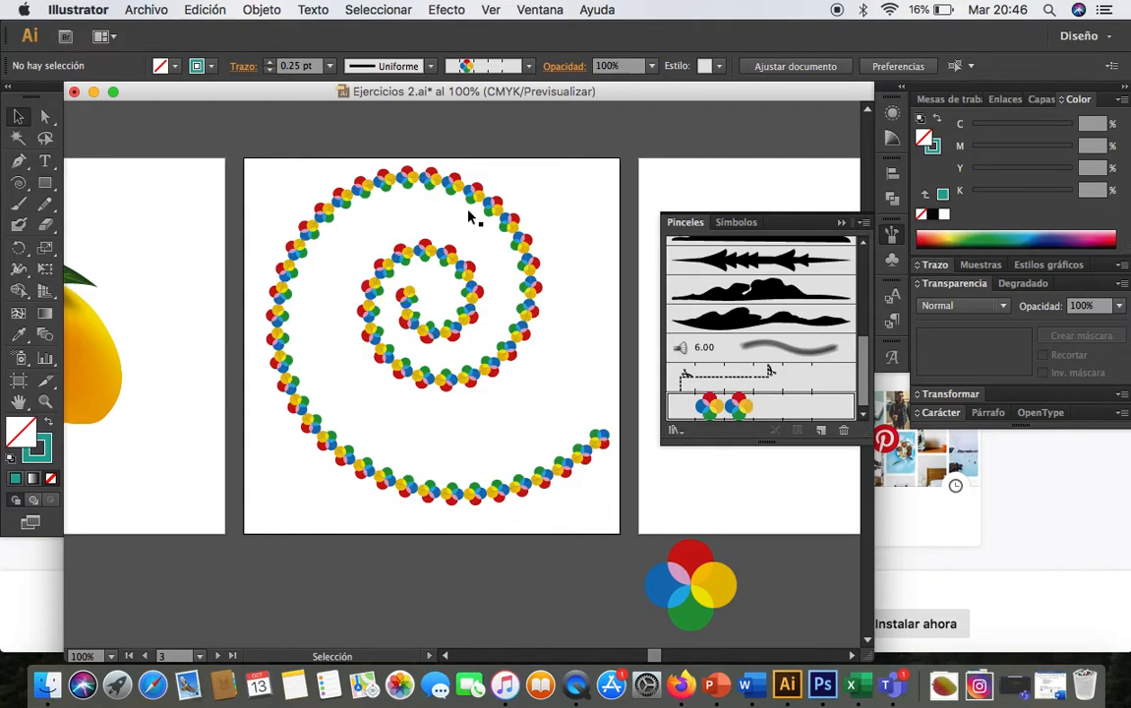
# Step: Move the brushed spiral onto the neighbouring artboard on the right and draw a rectangle on the emptied one
pyautogui.click(528, 285)
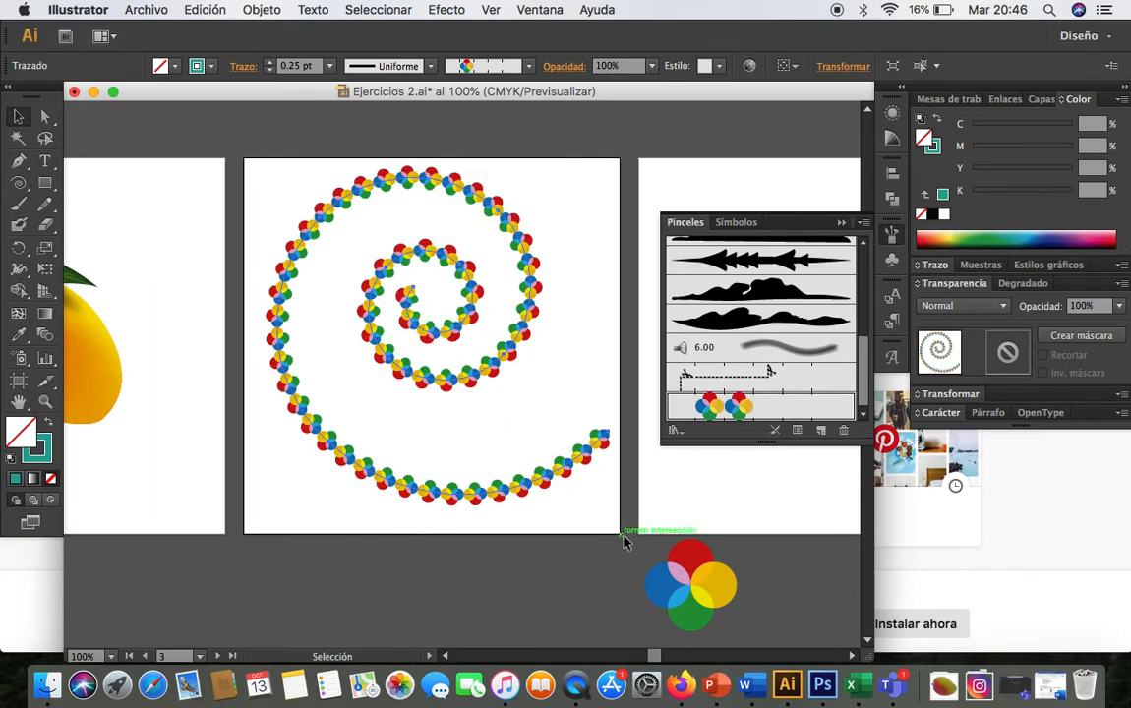
pyautogui.moveTo(249, 286); pyautogui.dragTo(634, 309)
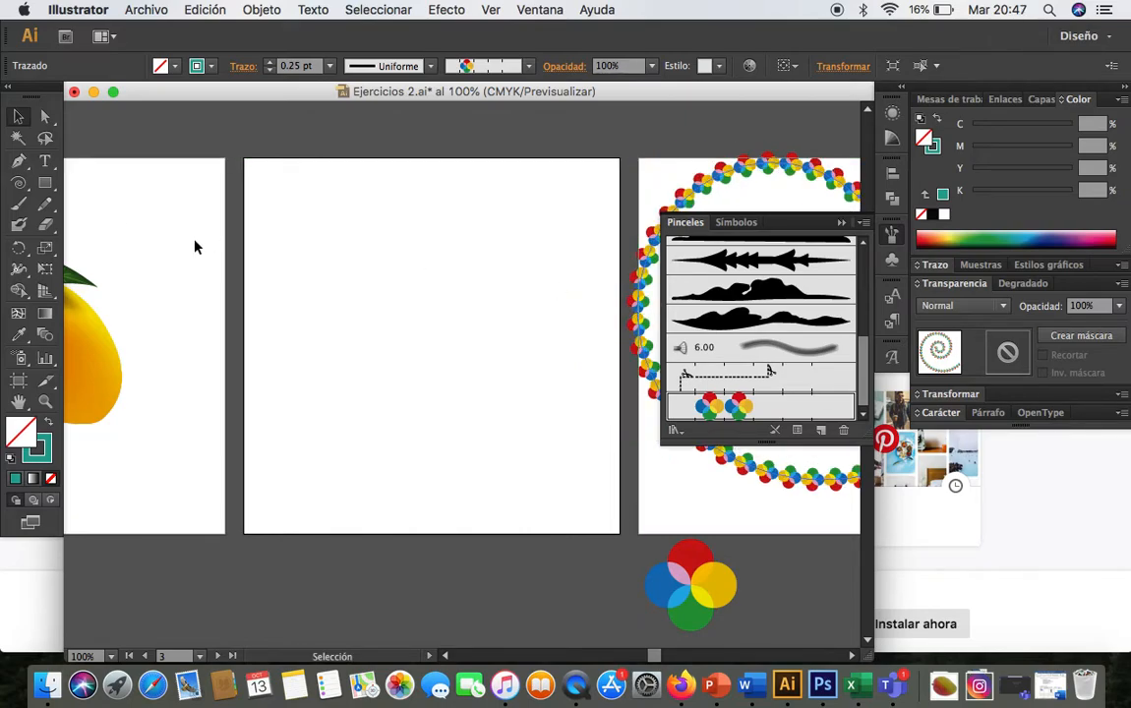
pyautogui.click(45, 183)
pyautogui.moveTo(300, 233)
pyautogui.mouseDown()
pyautogui.moveTo(462, 394)
pyautogui.moveTo(547, 448)
pyautogui.mouseUp()
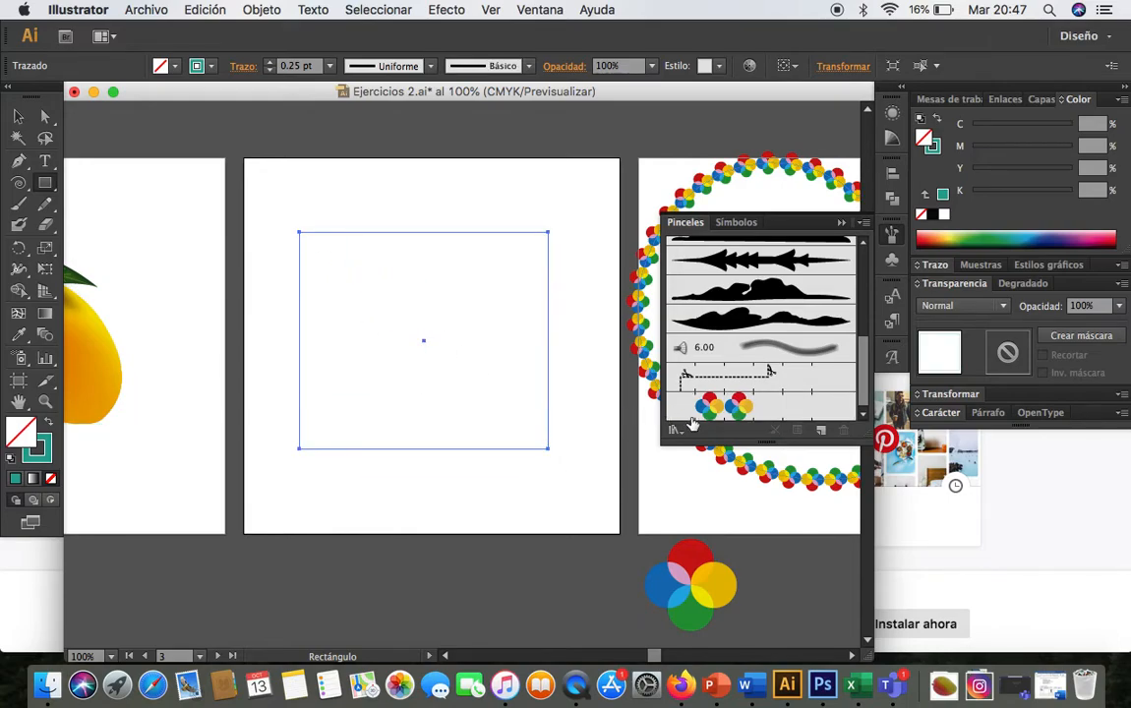
# Step: Apply the four-circle pattern brush to the rectangle and set its stroke weight to 0.25 pt
pyautogui.click(729, 408)
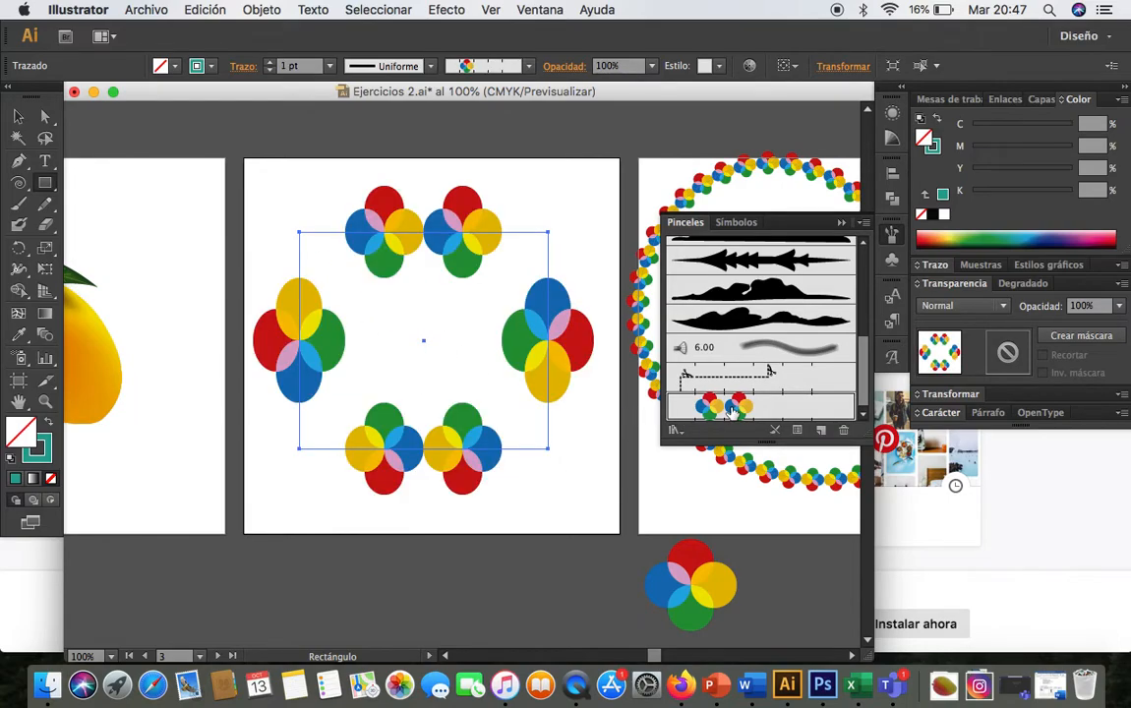
pyautogui.click(17, 116)
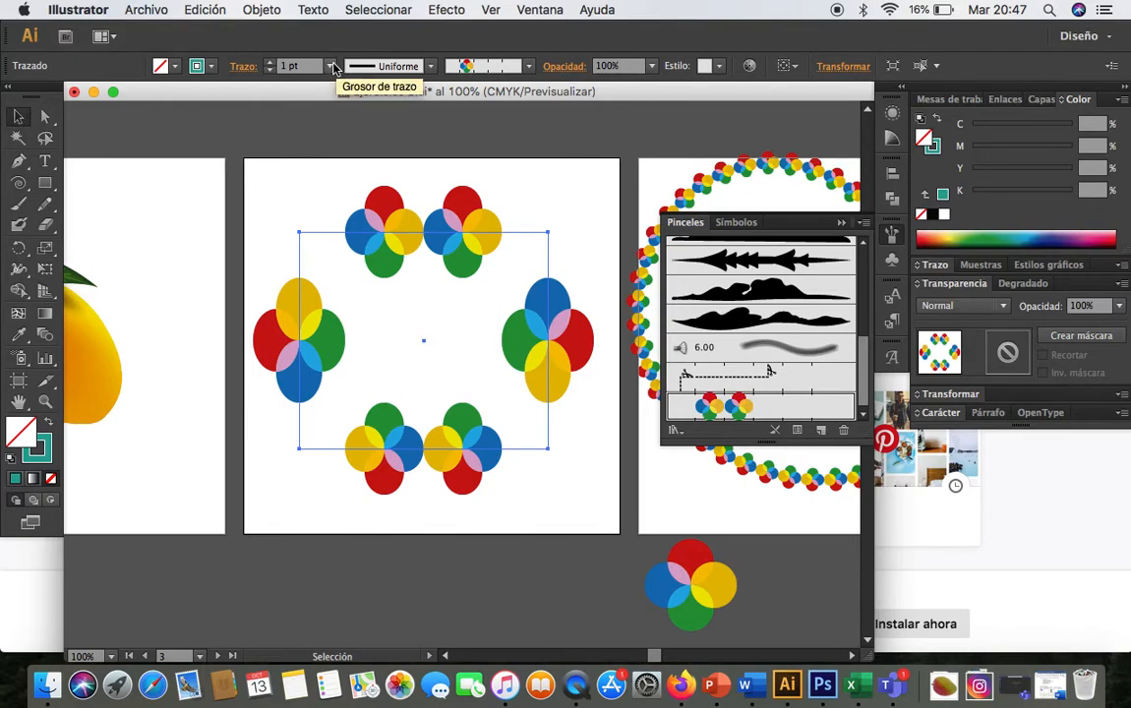
pyautogui.click(332, 67)
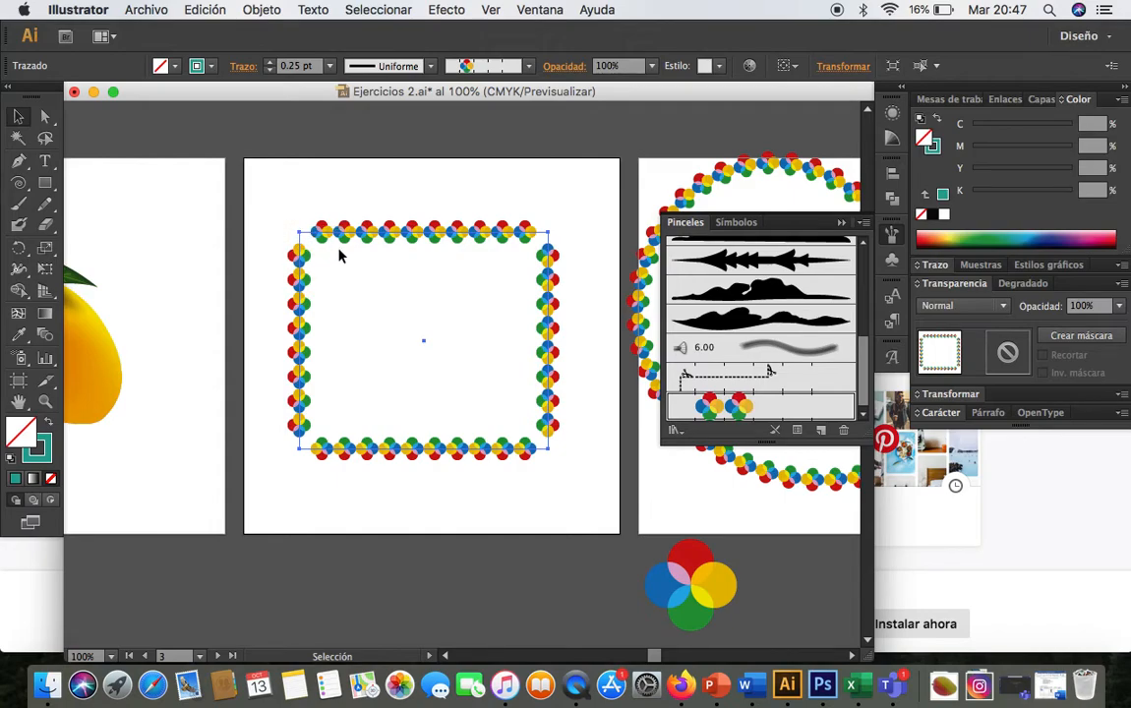
pyautogui.click(556, 217)
pyautogui.click(544, 255)
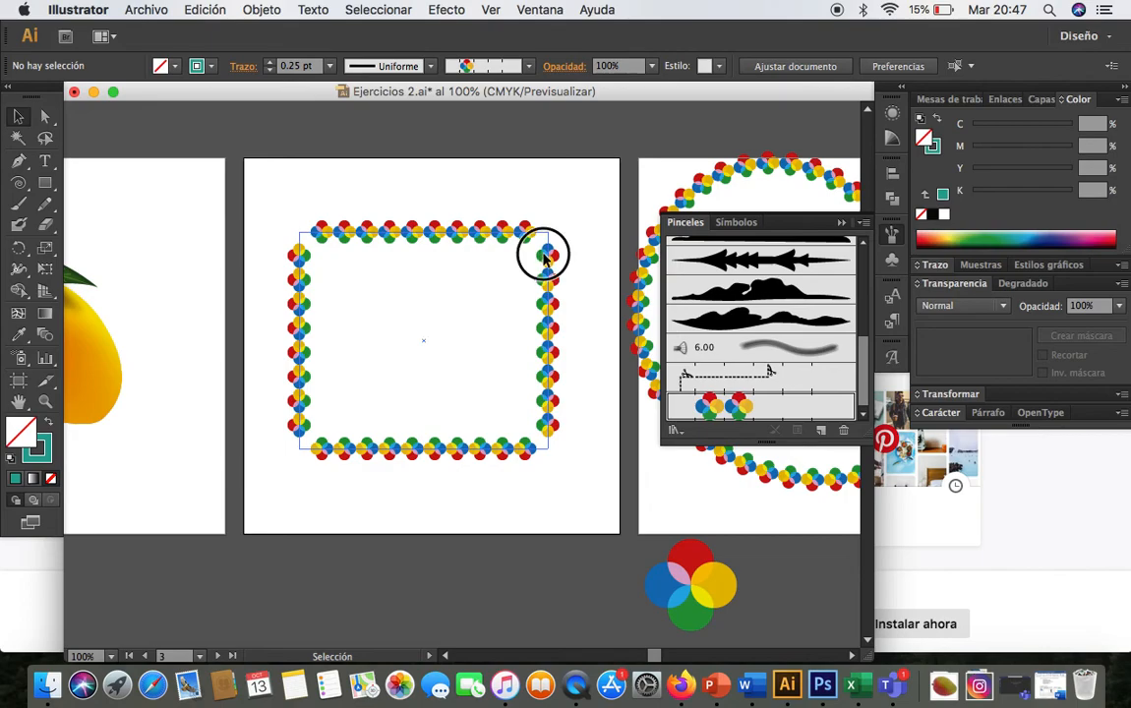
pyautogui.click(566, 224)
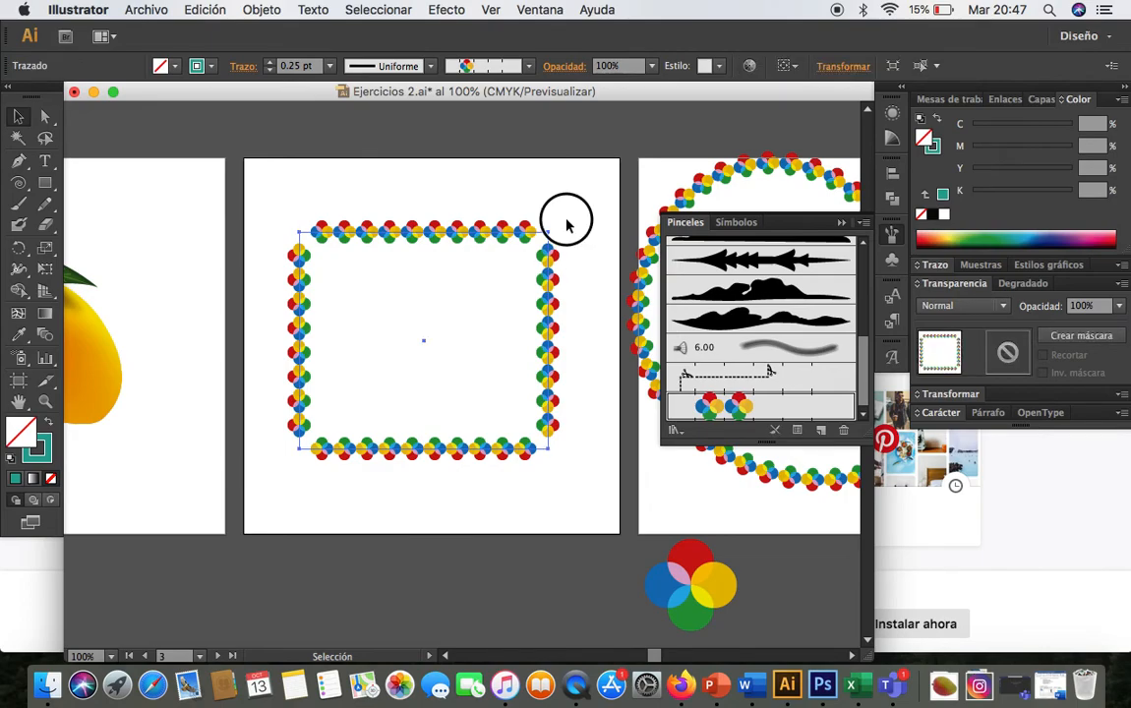
pyautogui.click(546, 258)
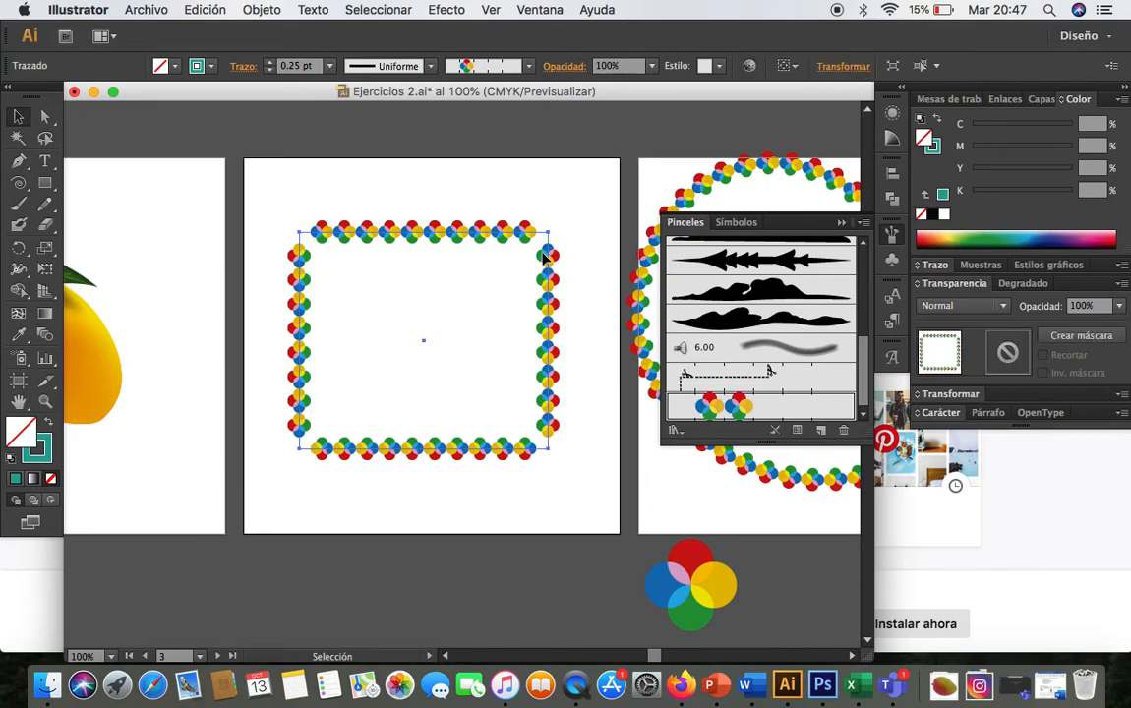
# Step: Examine the corner tile slots in the four-circle pattern brush's options and cancel the dialog
pyautogui.doubleClick(728, 405)
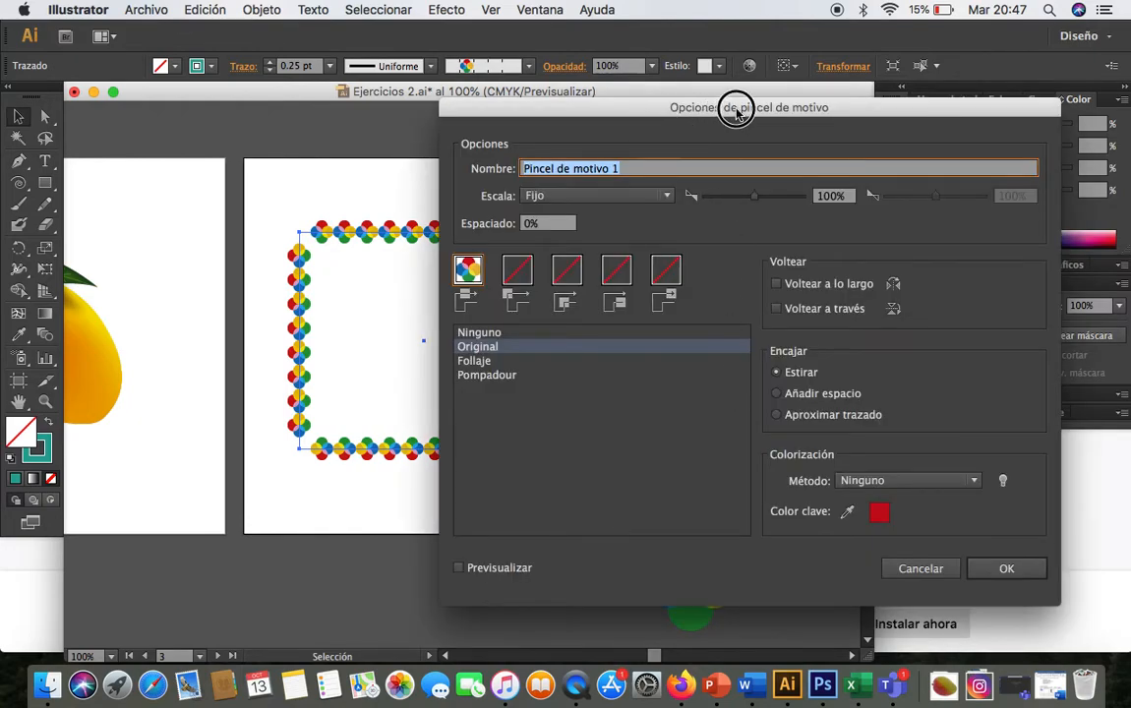
pyautogui.moveTo(770, 111); pyautogui.dragTo(833, 79)
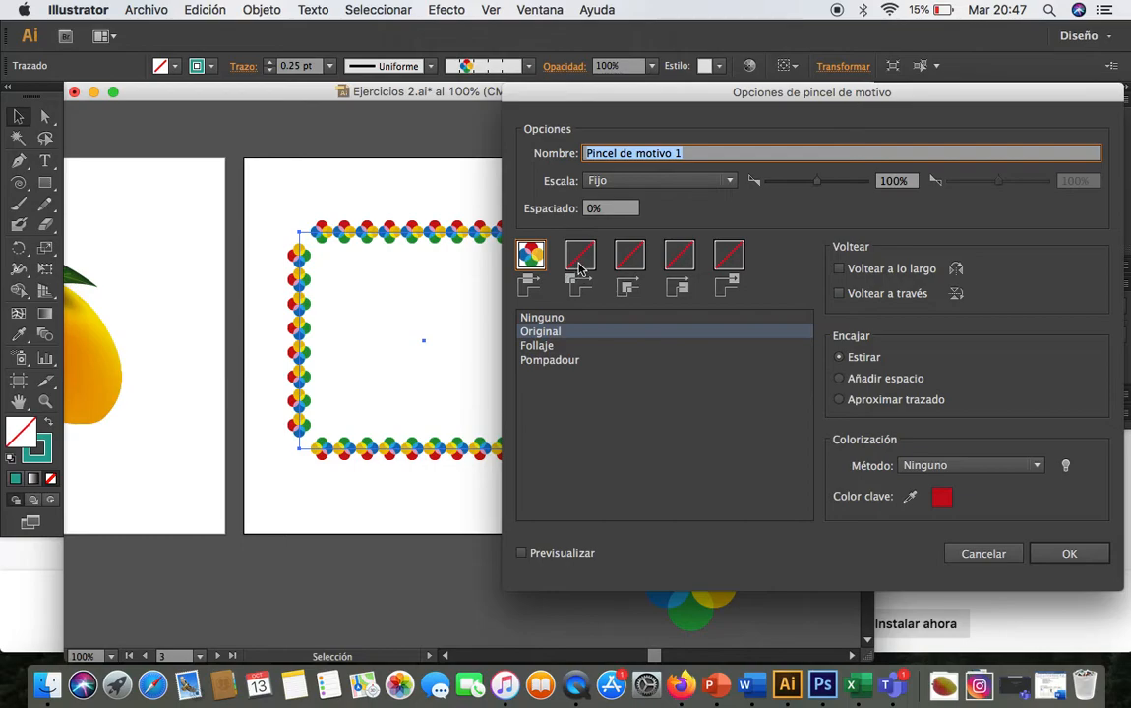
pyautogui.click(989, 553)
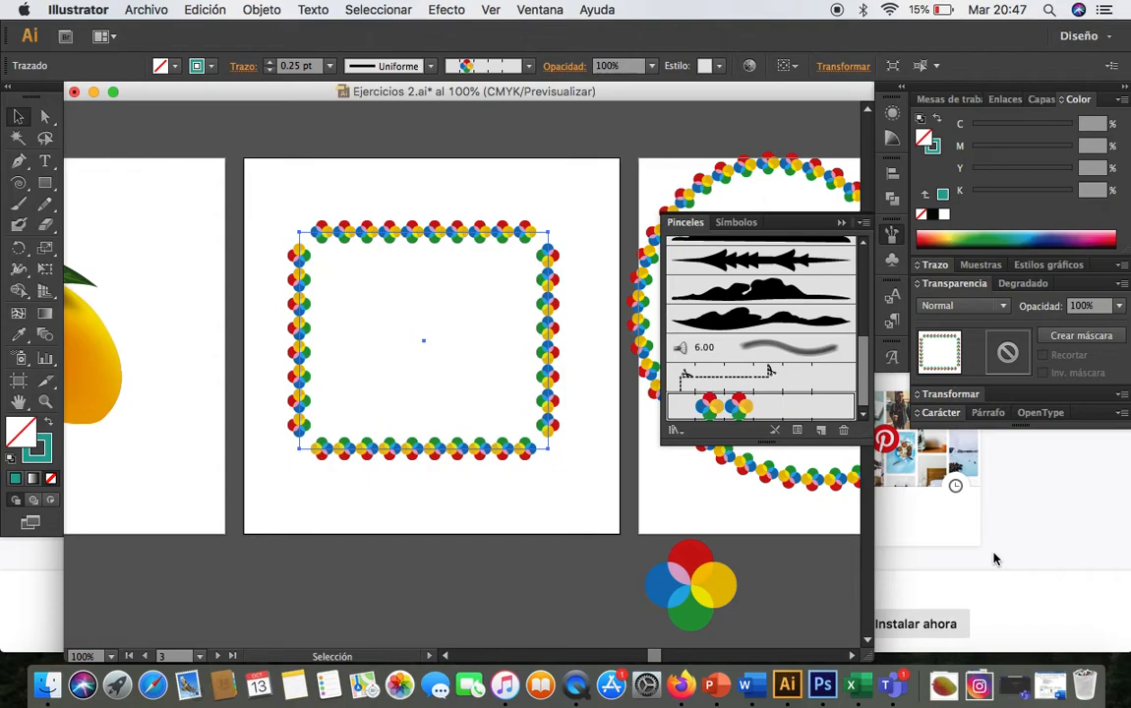
# Step: Add the four-circle artwork below the artboards to the swatches as a new pattern swatch, then deselect it
pyautogui.scroll(-3, 561, 421)
pyautogui.hscroll(3, 561, 421)
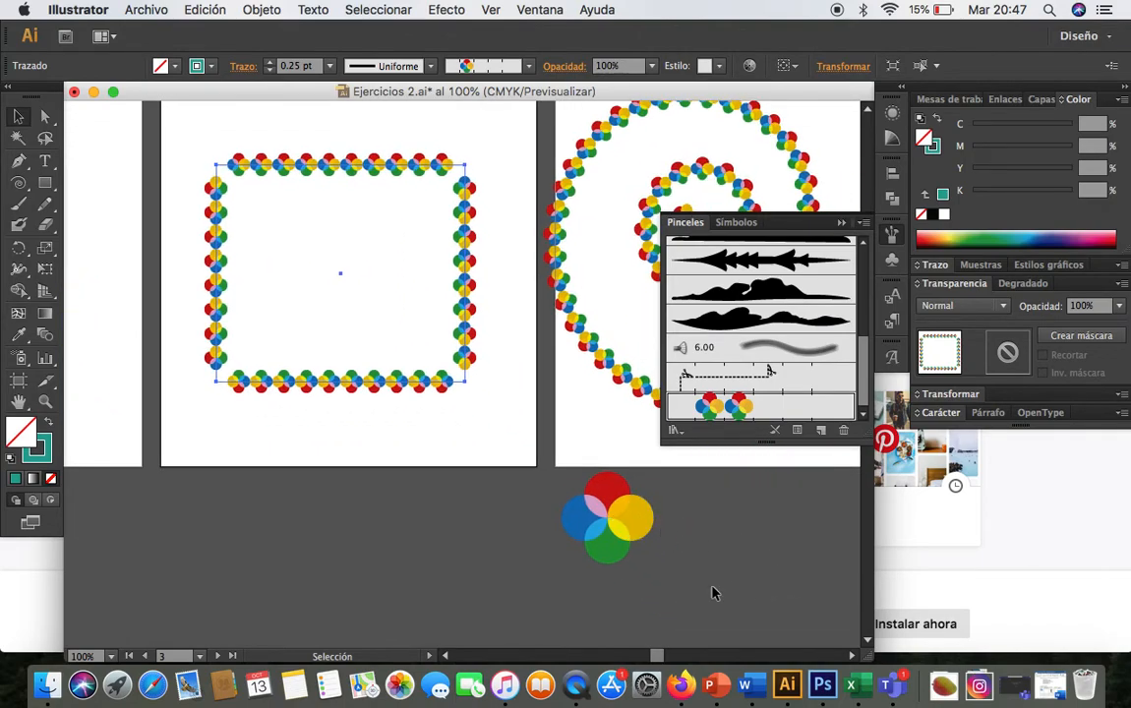
pyautogui.moveTo(669, 581); pyautogui.dragTo(550, 480)
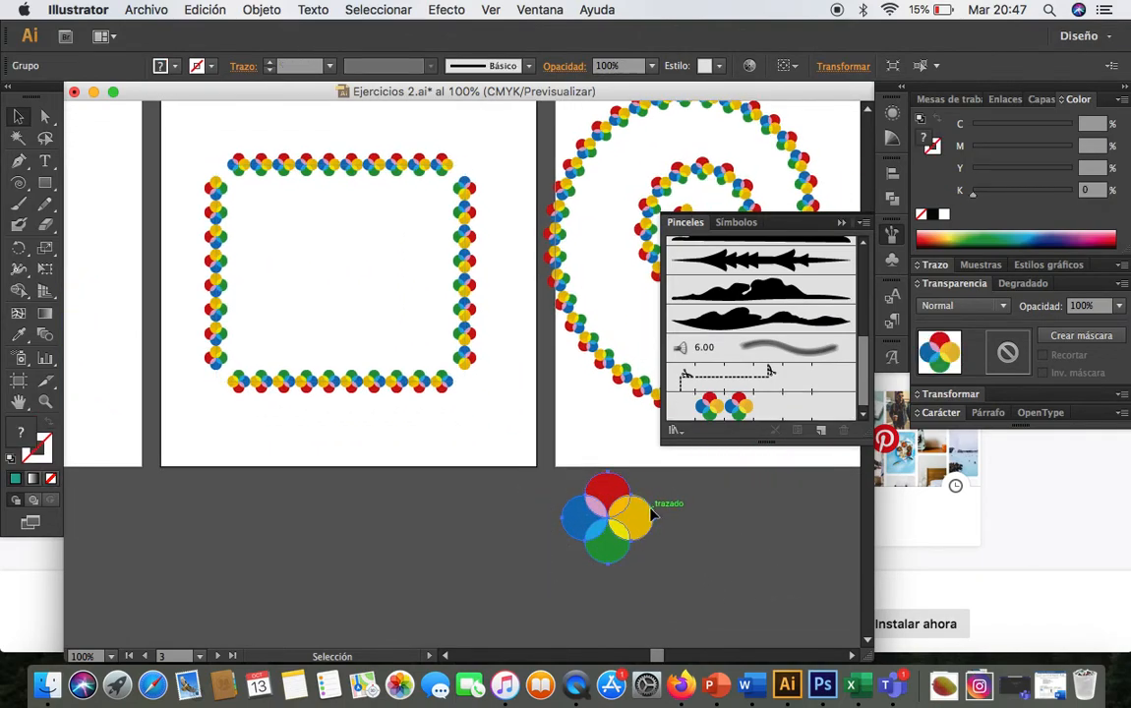
pyautogui.click(981, 265)
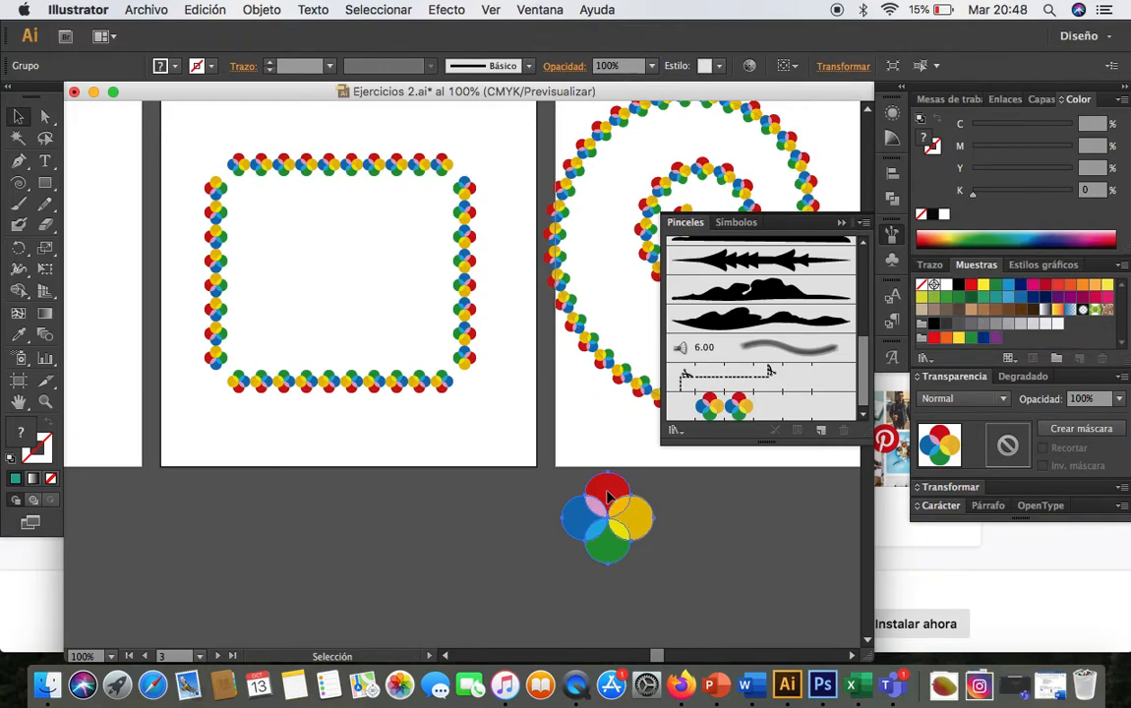
pyautogui.moveTo(601, 482); pyautogui.dragTo(1018, 342)
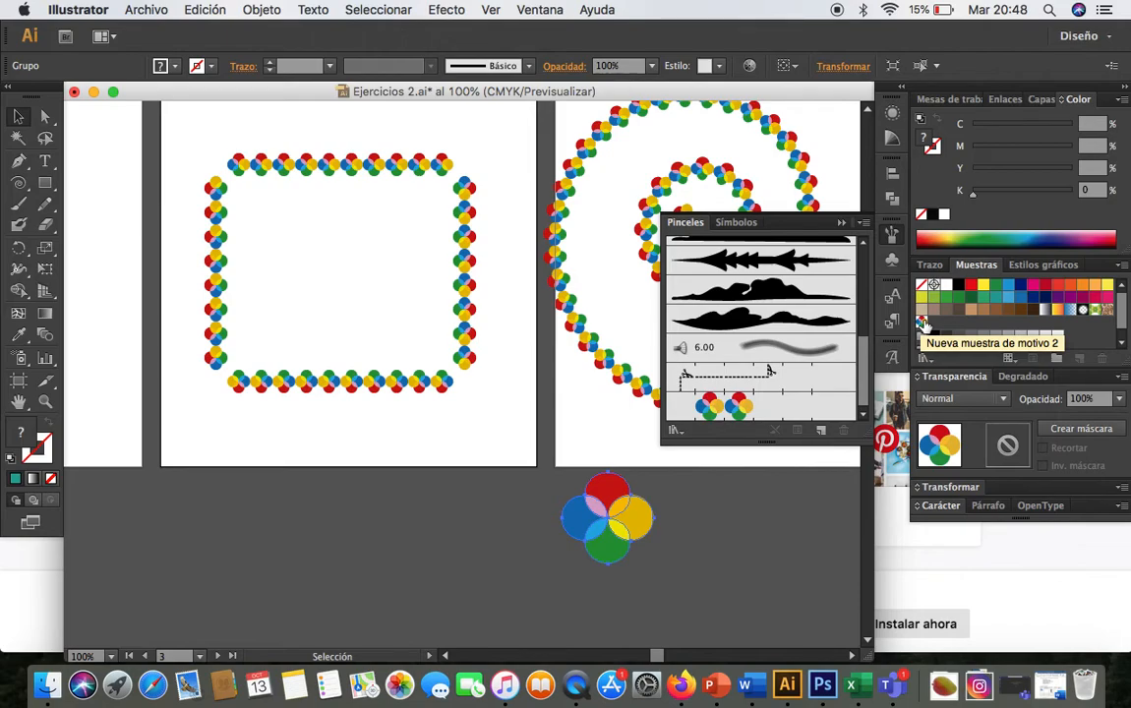
pyautogui.click(757, 534)
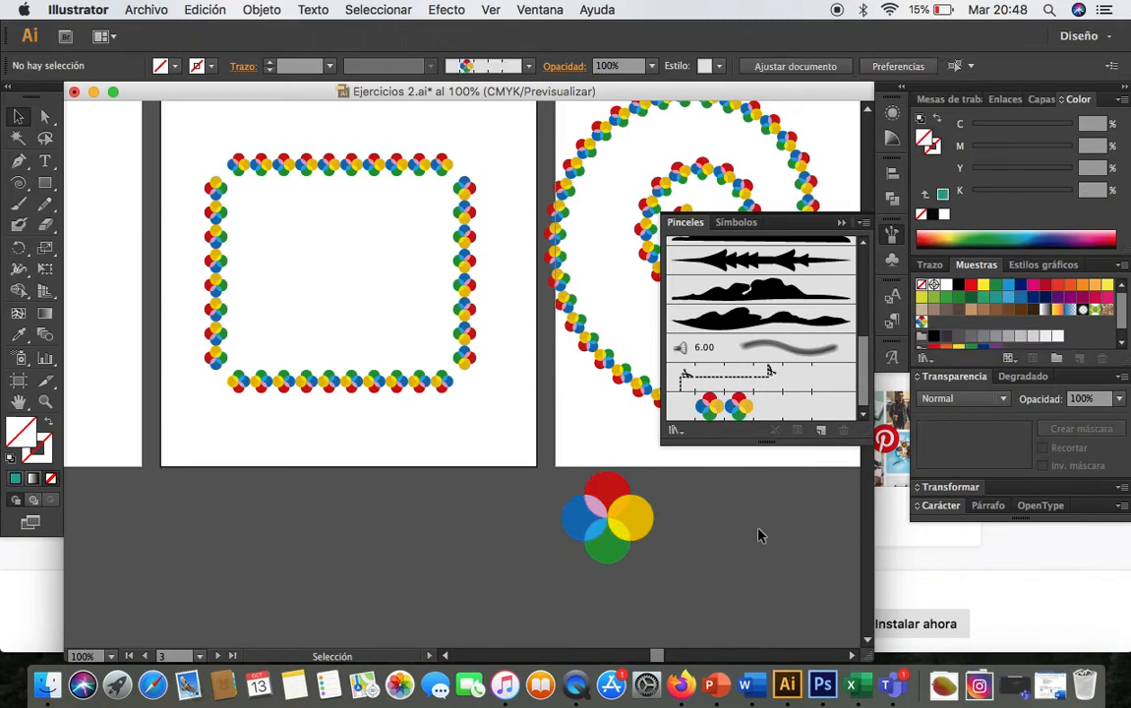
# Step: Assign Nueva muestra de motivo 2 to the four-circle brush's outer and inner corner tiles and apply the change to existing strokes
pyautogui.doubleClick(770, 413)
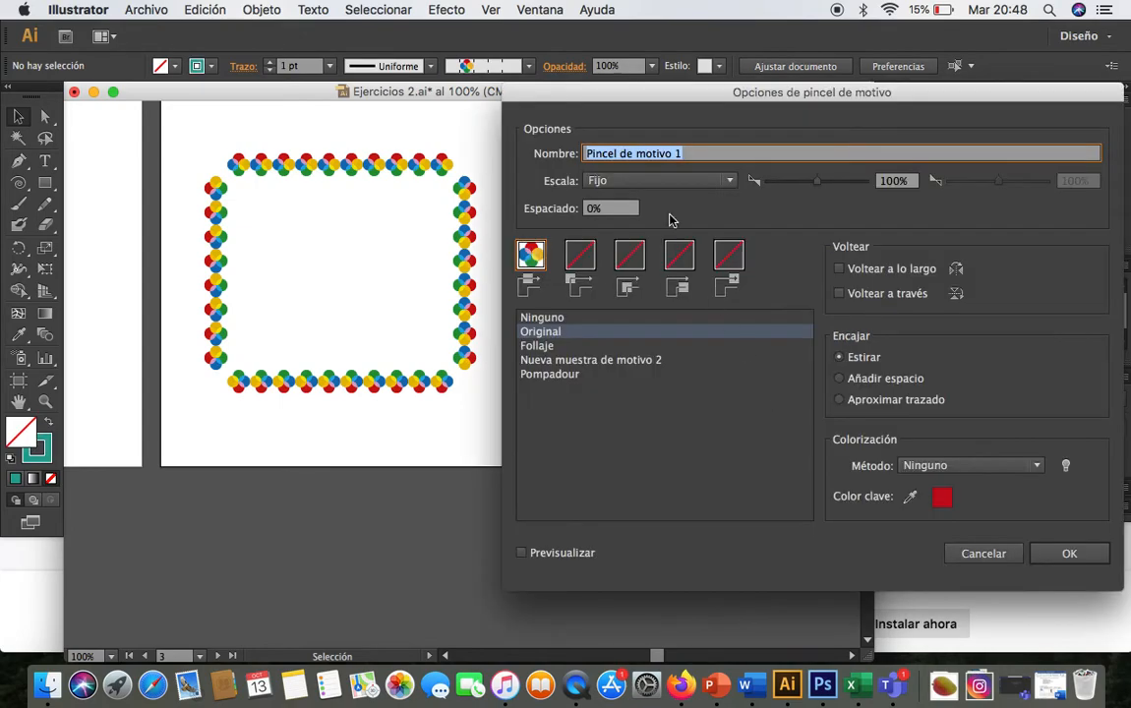
pyautogui.click(582, 257)
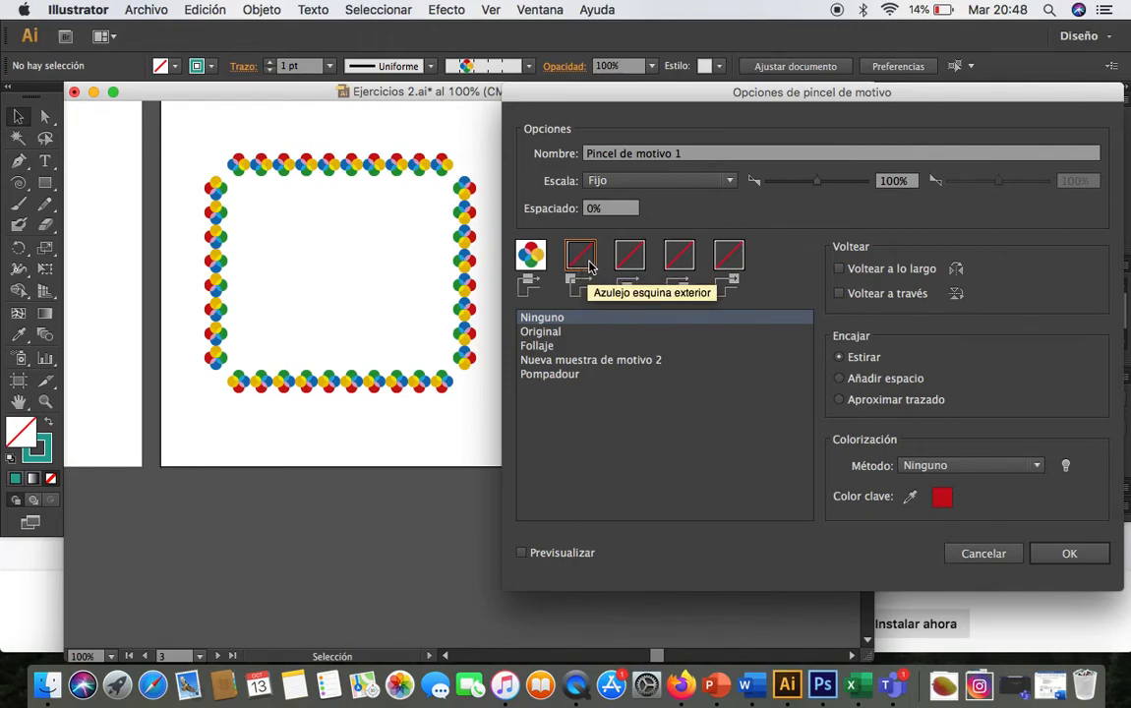
pyautogui.click(587, 361)
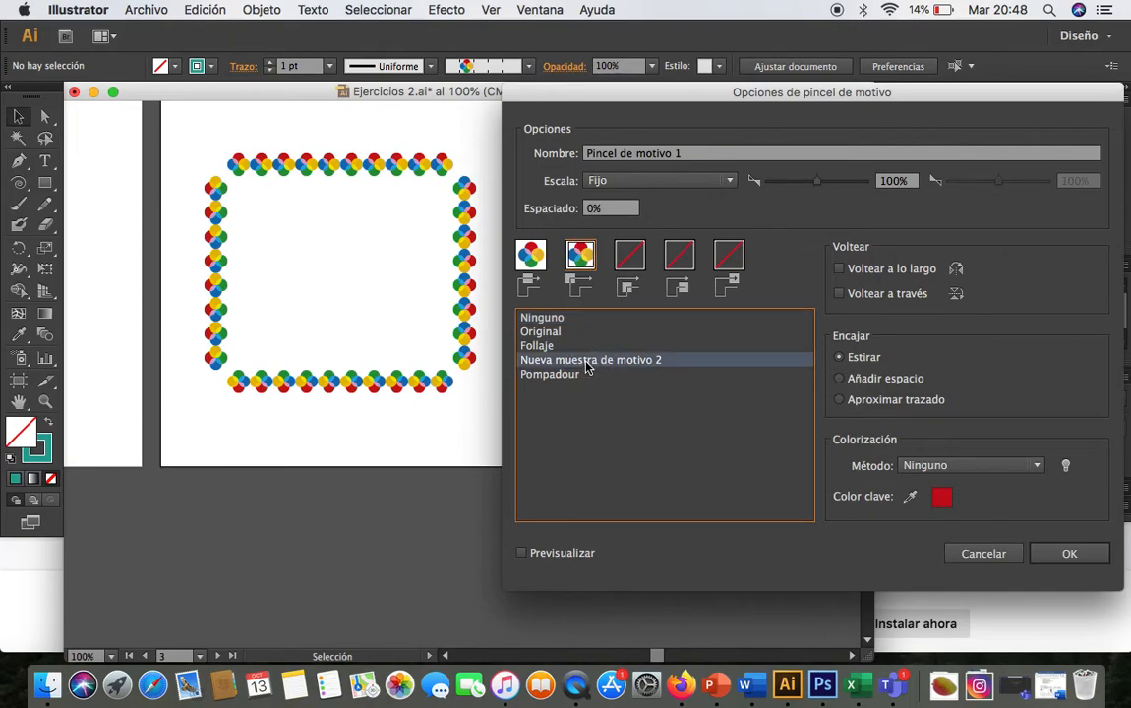
pyautogui.click(629, 257)
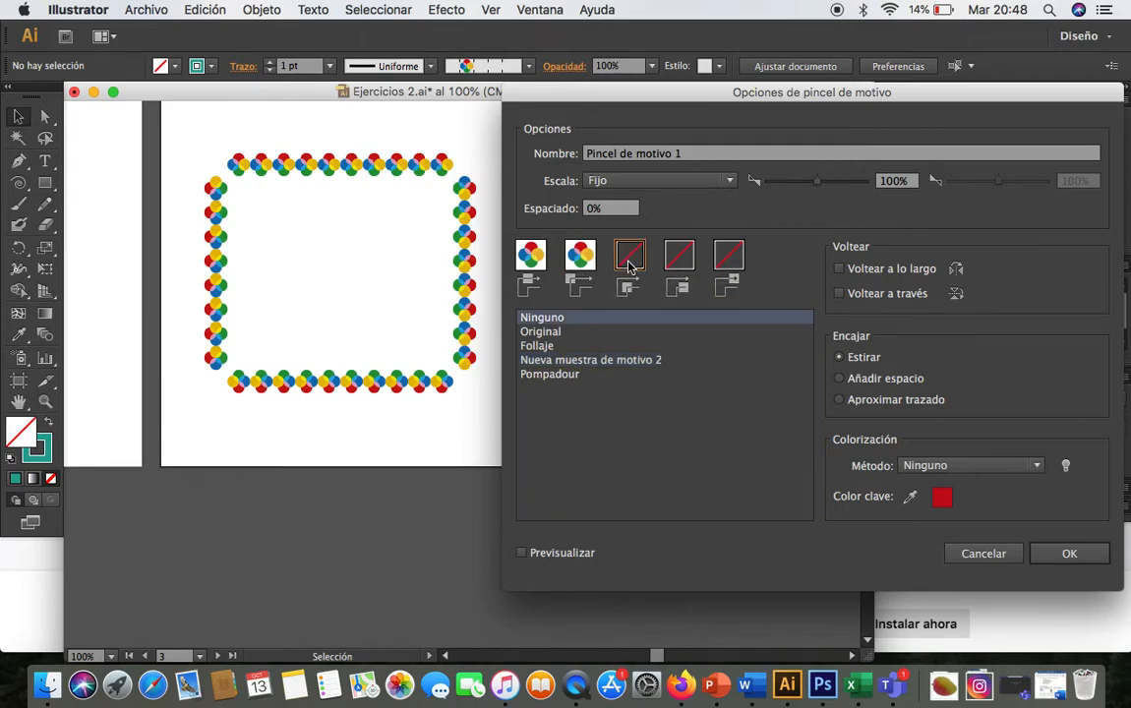
pyautogui.click(613, 363)
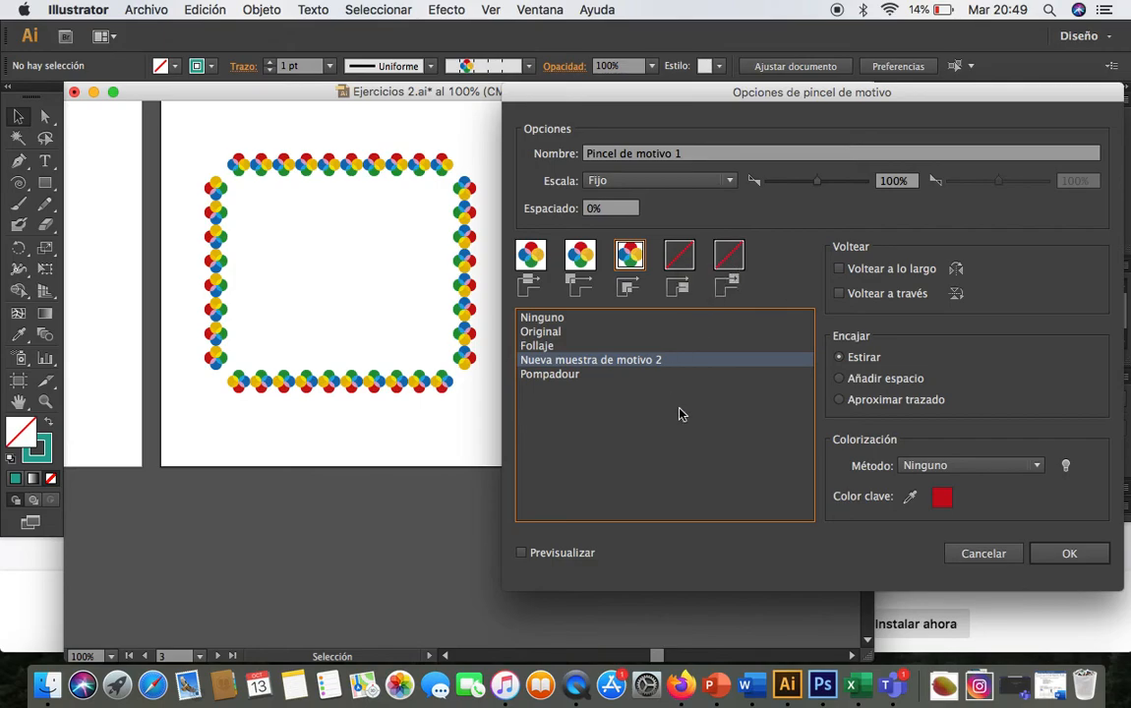
pyautogui.click(1067, 552)
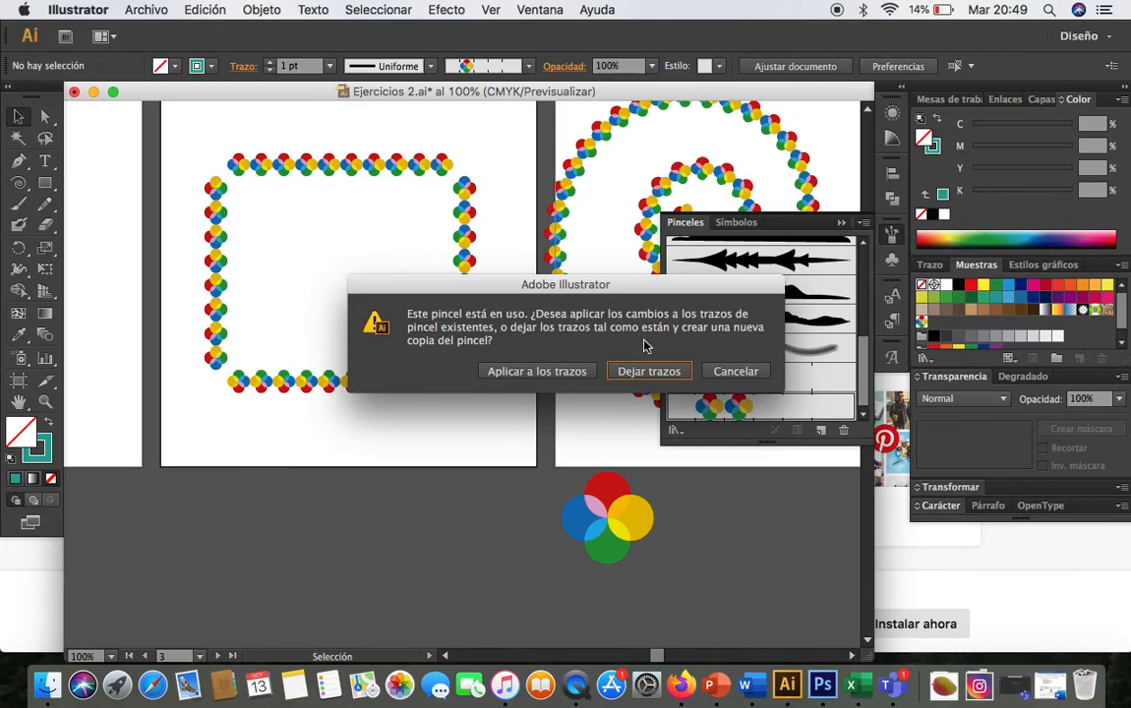
pyautogui.click(565, 372)
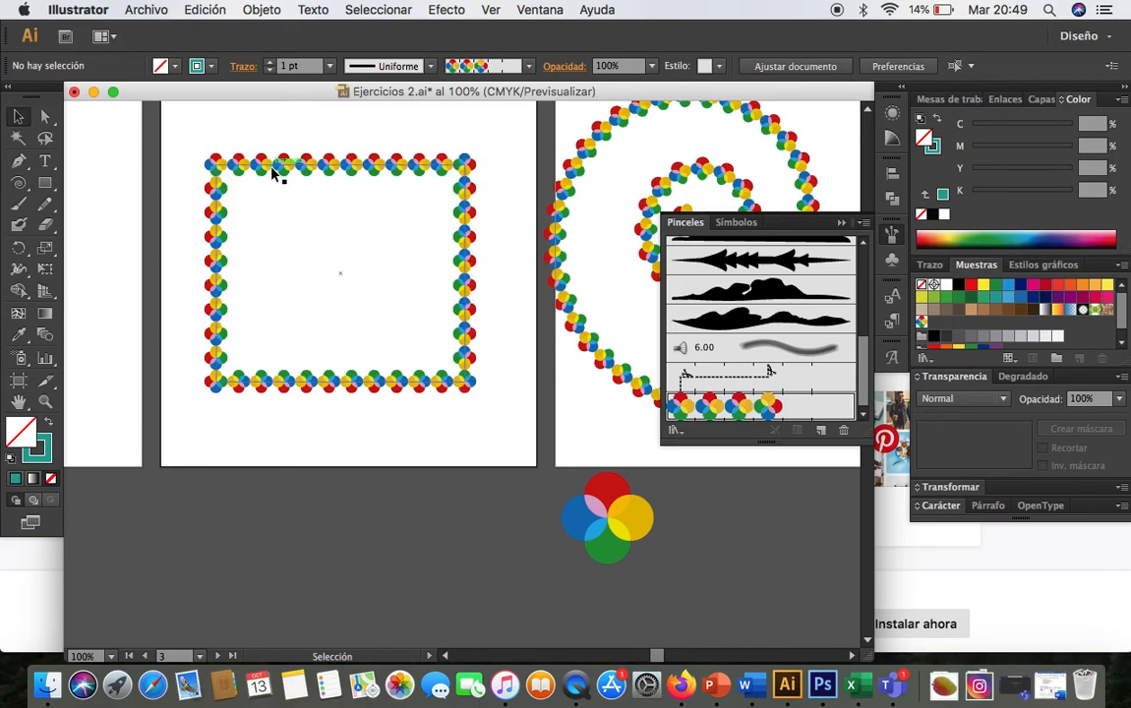
# Step: Delete the brushed rectangle from its artboard
pyautogui.click(460, 381)
pyautogui.press('Delete')
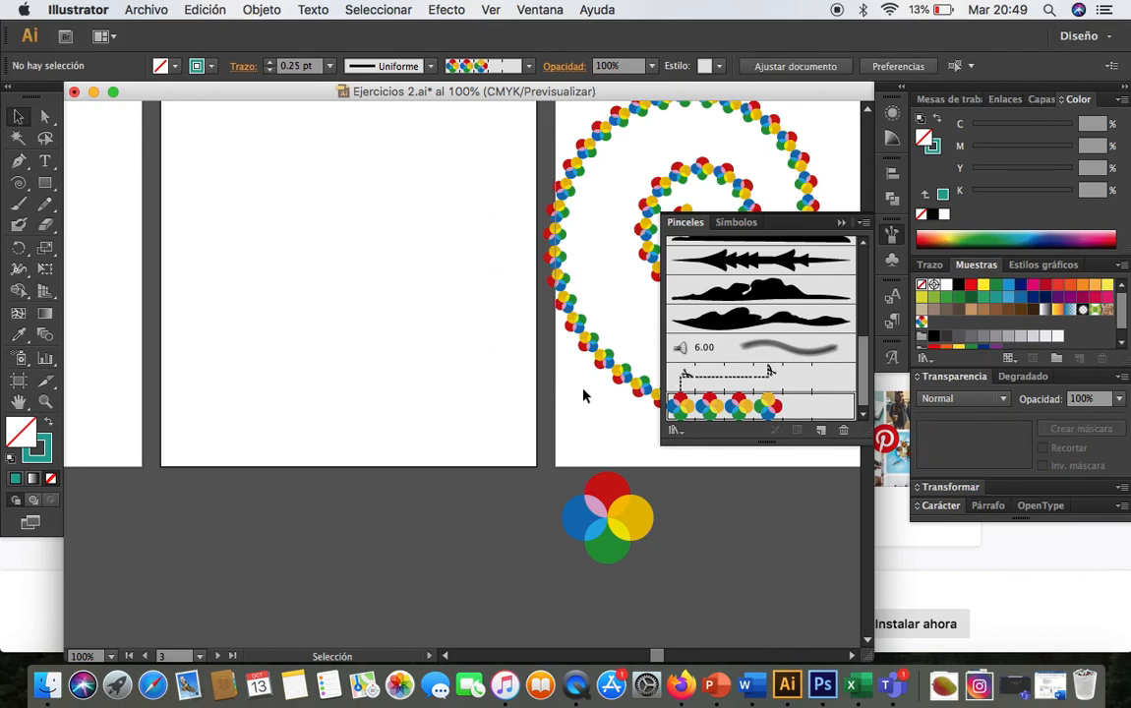